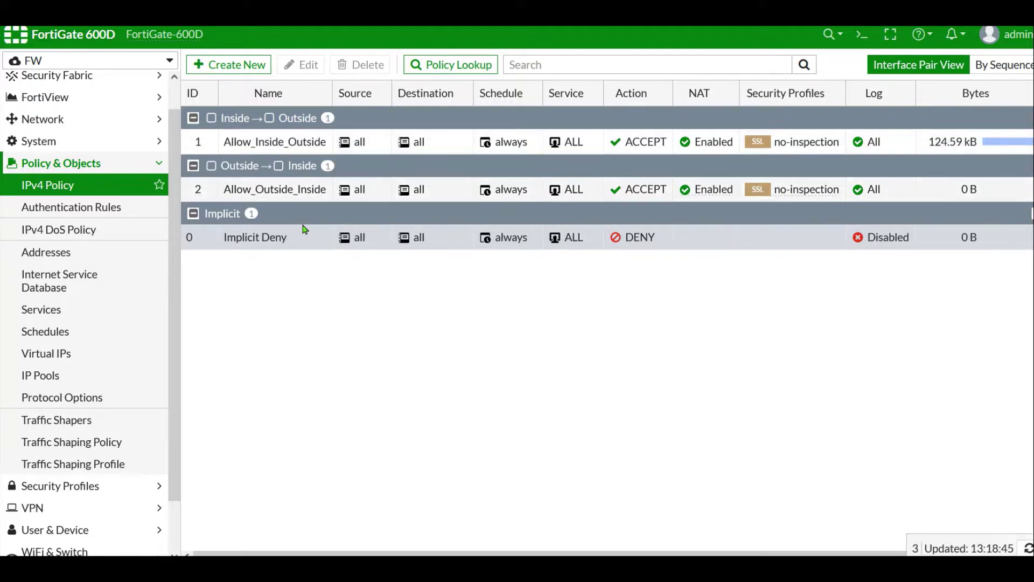
- Review FortiGate's network interfaces and the IPv4 firewall policy list
{"action": "left_click", "coordinate": [54, 120]}
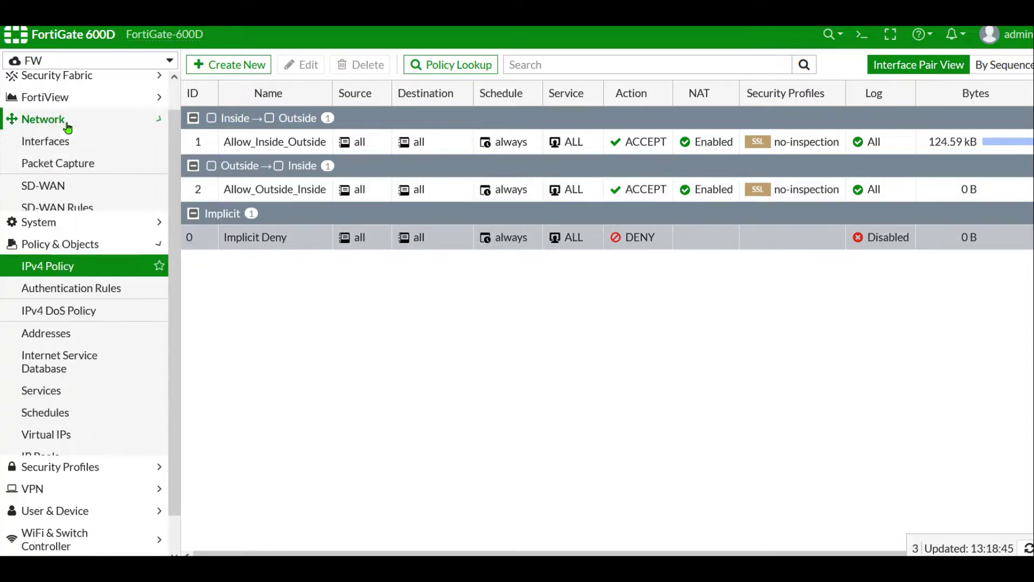
{"action": "left_click", "coordinate": [58, 142]}
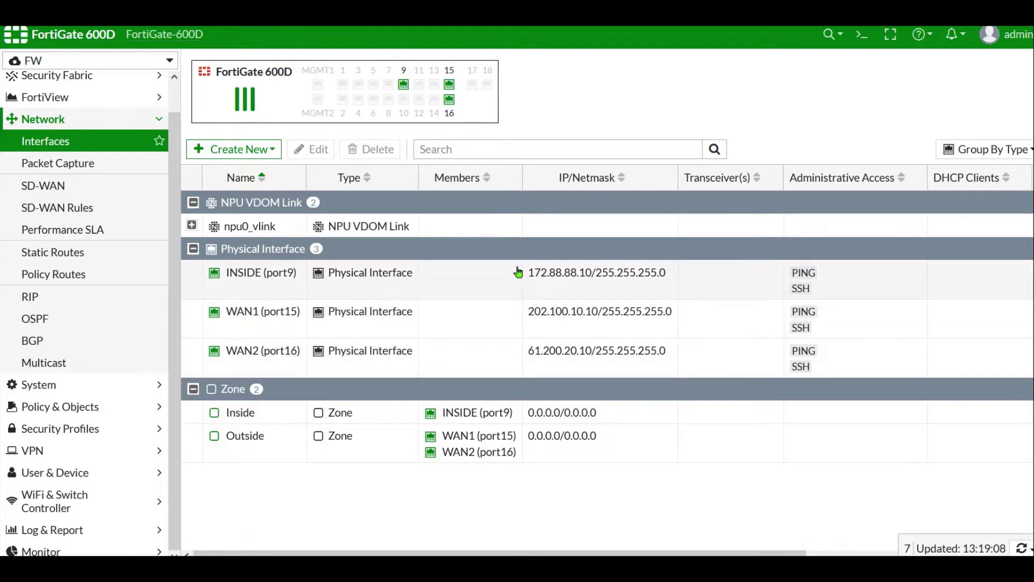
{"action": "left_click", "coordinate": [86, 410]}
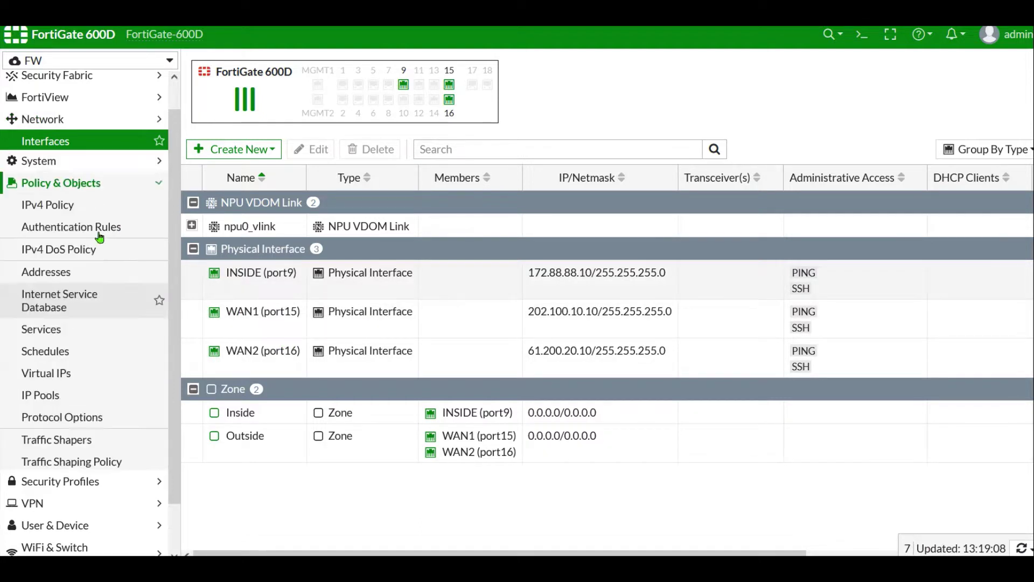
{"action": "left_click", "coordinate": [68, 185]}
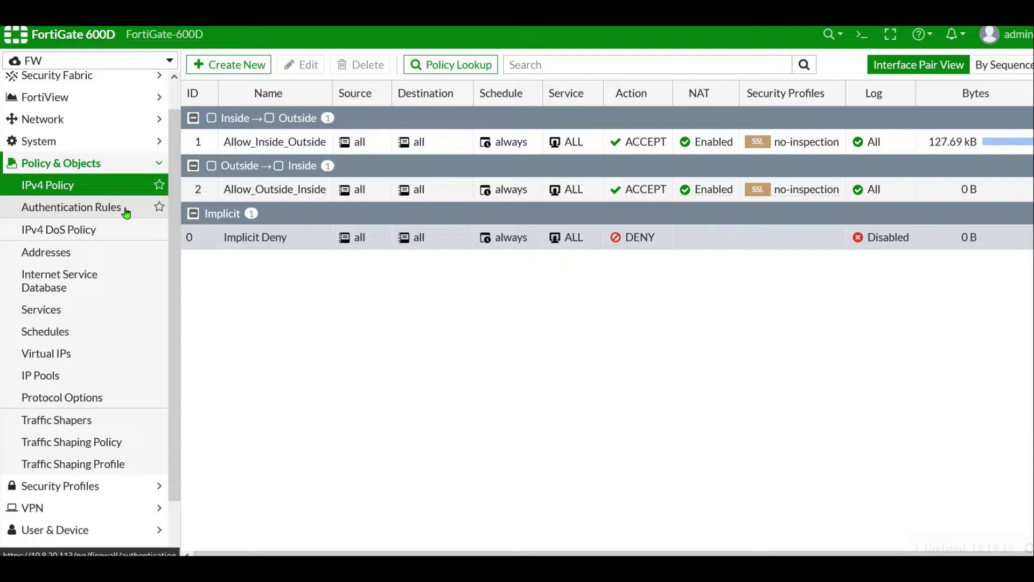
- Show the User & Device RADIUS Servers list, which is still empty
{"action": "scroll", "coordinate": [85, 323], "scroll_direction": "down", "scroll_amount": 1}
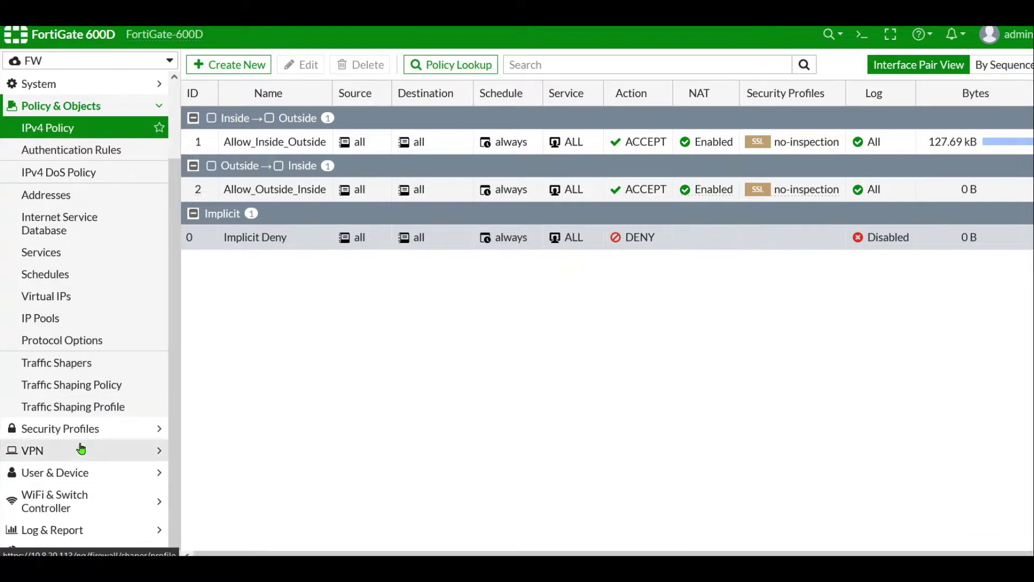
{"action": "left_click", "coordinate": [75, 474]}
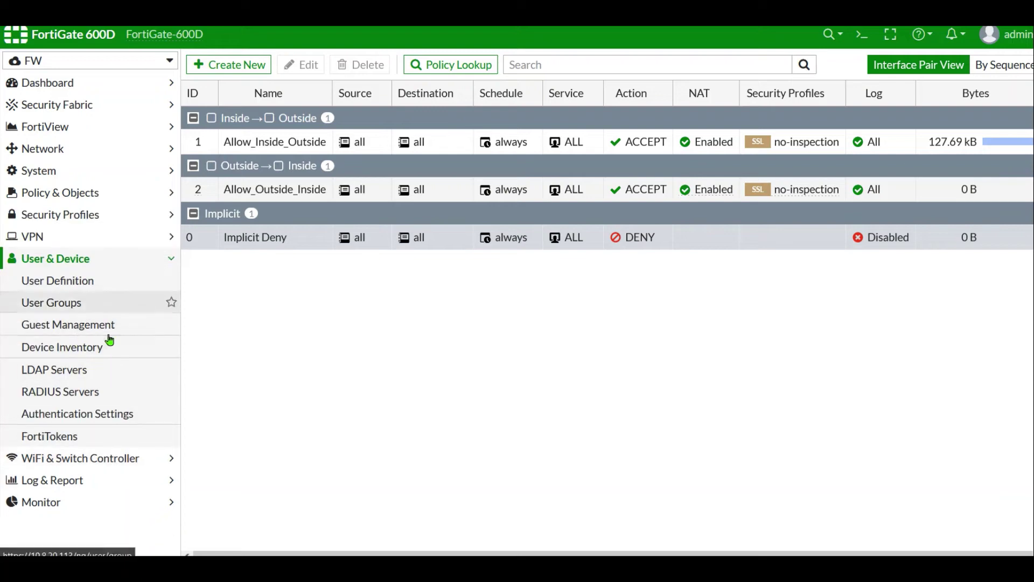
{"action": "left_click", "coordinate": [90, 397]}
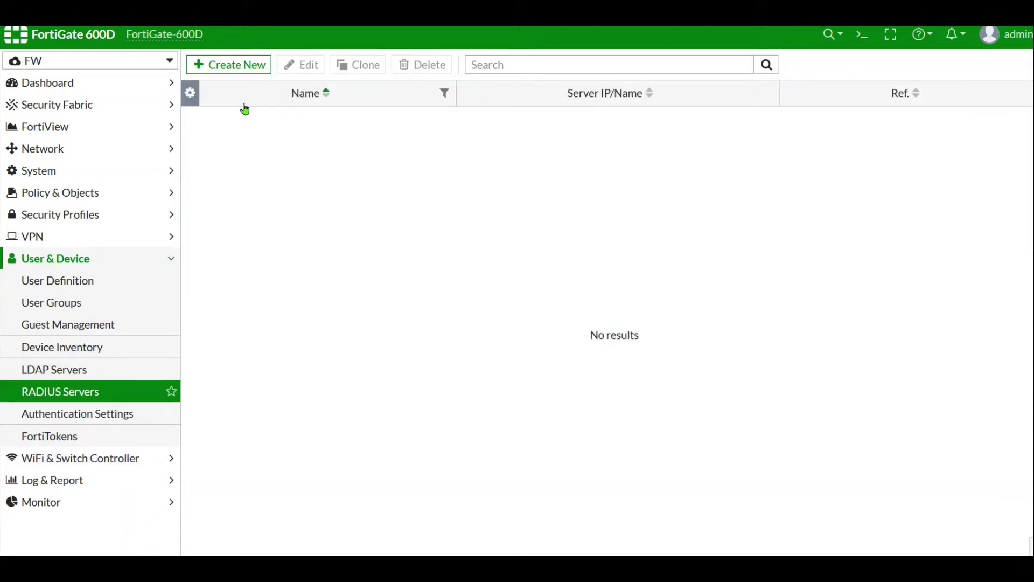
- Define a new RADIUS server Cisco_ISE with NAS and primary IP 10.8.20.116 and its shared secret
{"action": "left_click", "coordinate": [236, 72]}
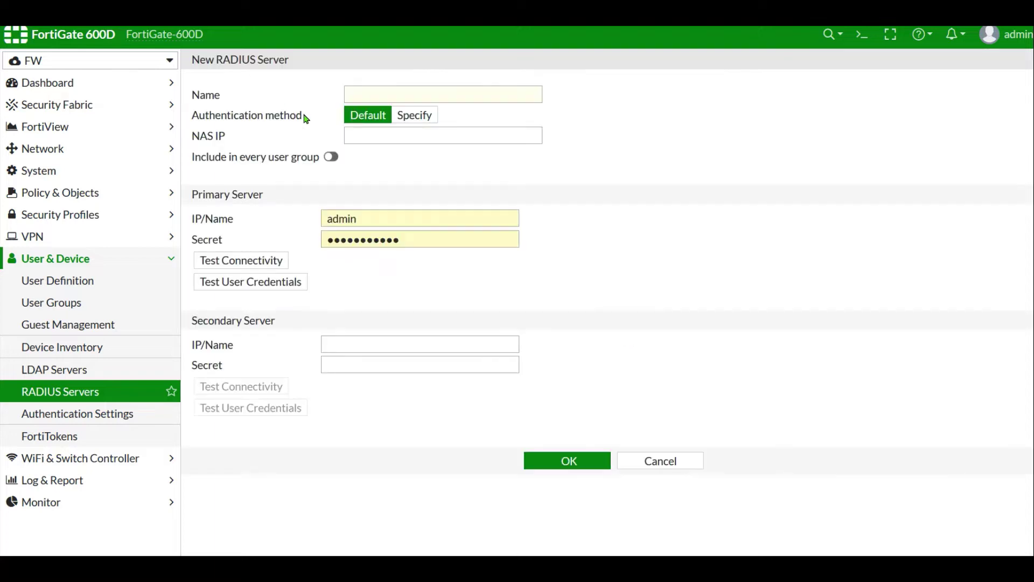
{"action": "left_click", "coordinate": [380, 93]}
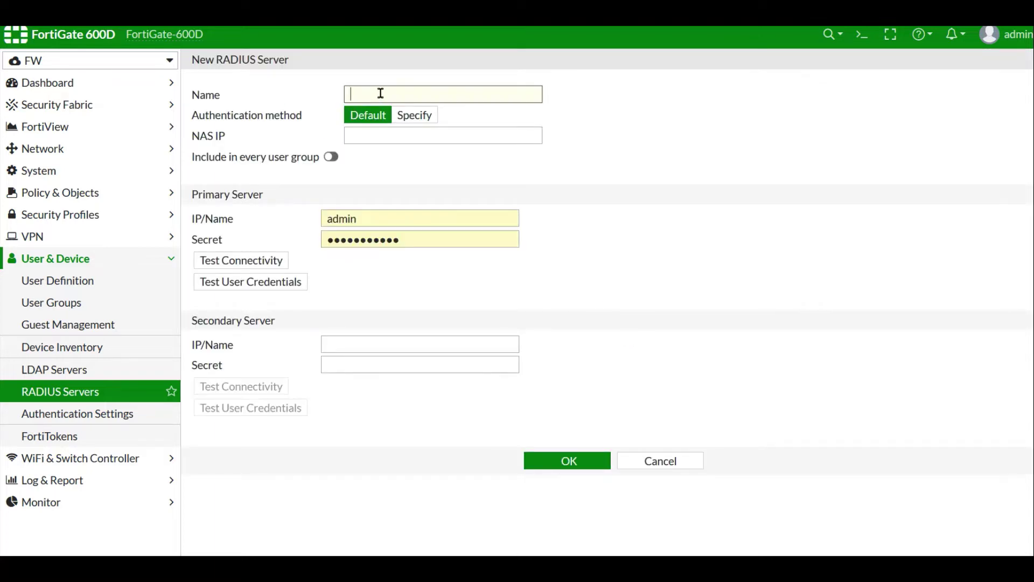
{"action": "type", "text": "Cisco_ISE"}
{"action": "left_click", "coordinate": [392, 136]}
{"action": "type", "text": "10"}
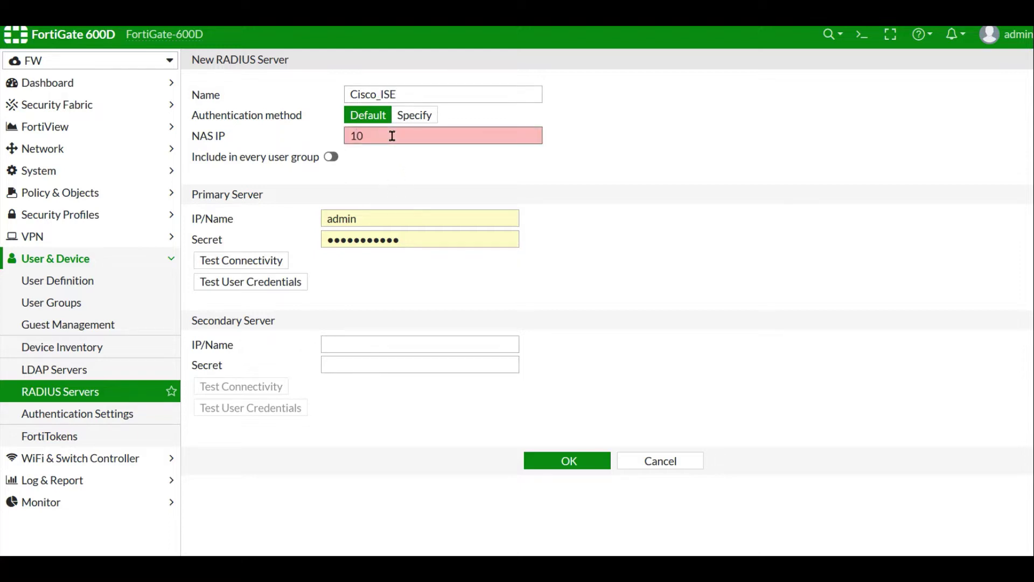
{"action": "type", "text": ".8.20.1"}
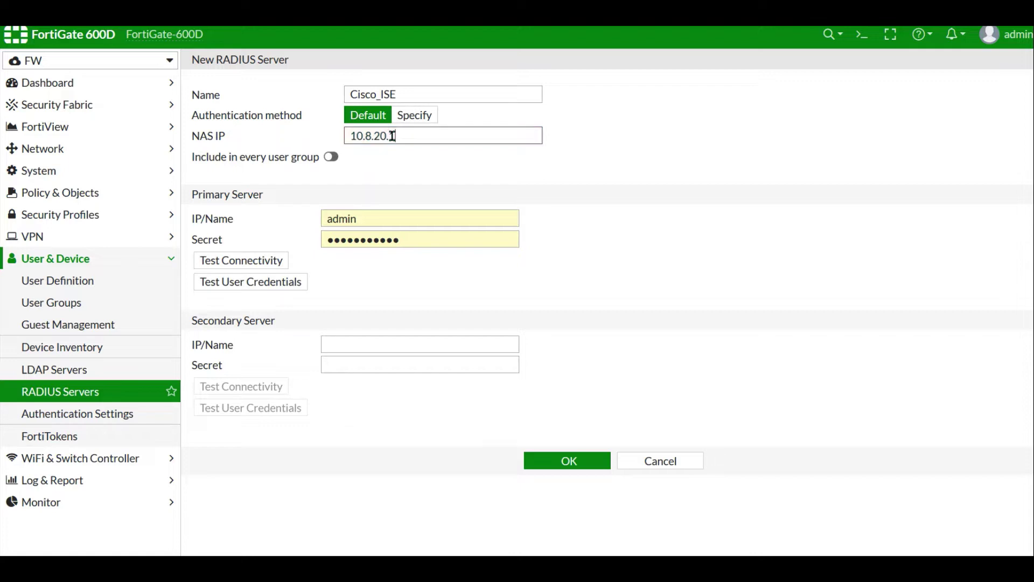
{"action": "key", "text": "Tab"}
{"action": "key", "text": "Tab"}
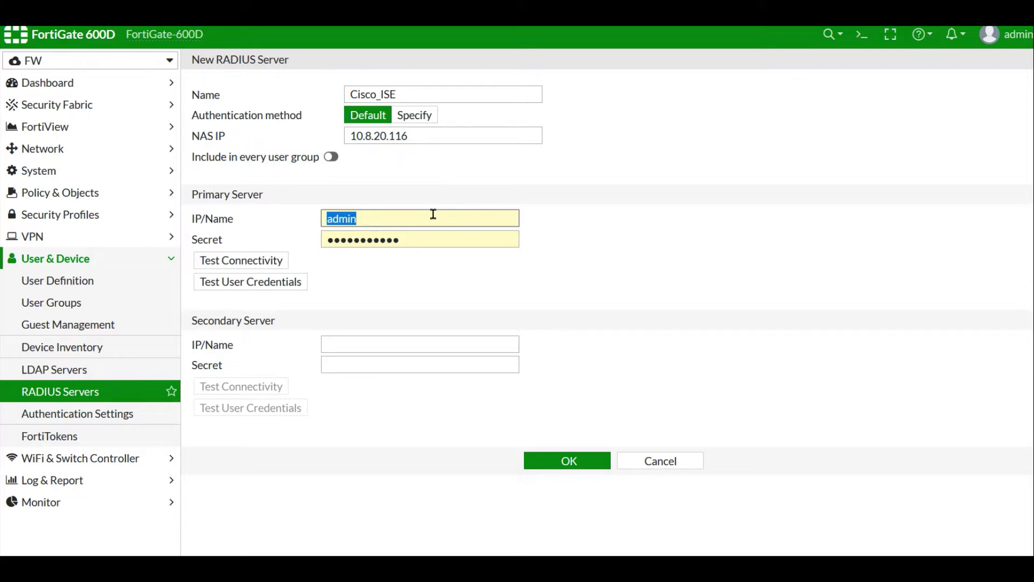
{"action": "type", "text": "10.8"}
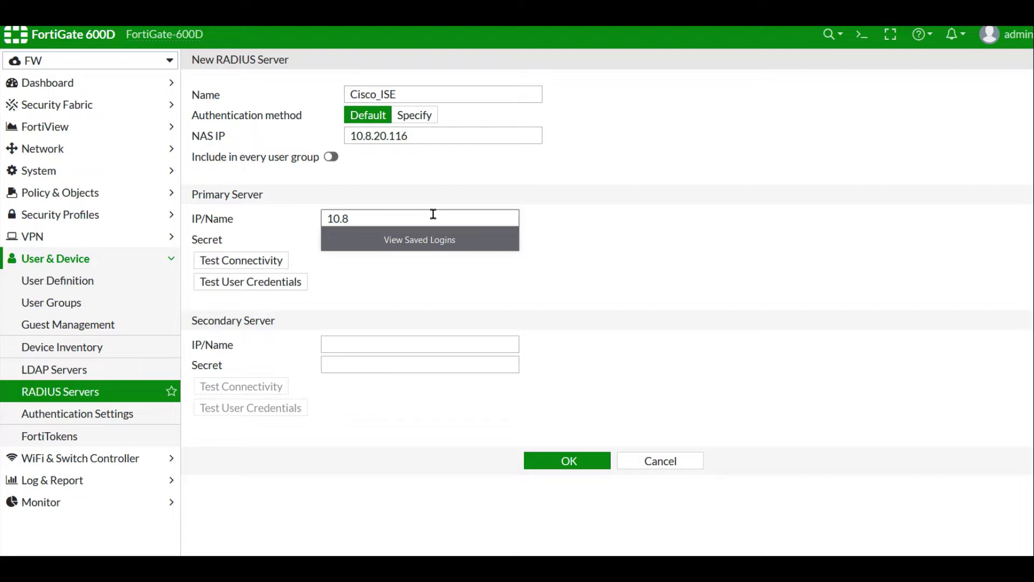
{"action": "type", "text": ".20.116"}
{"action": "key", "text": "Tab"}
{"action": "type", "text": "fortinet"}
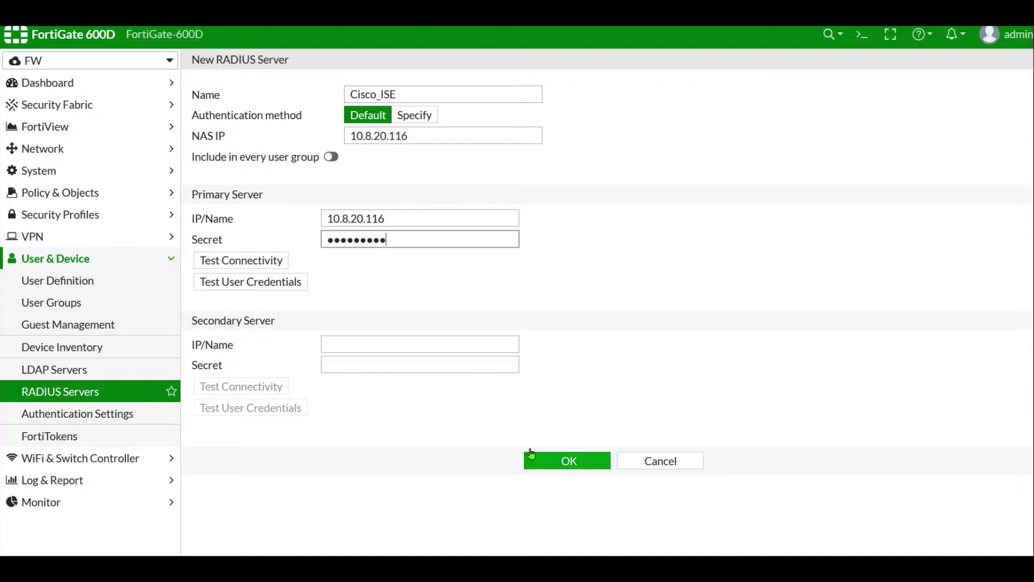
- Save the Cisco_ISE server, reopen it, and test connectivity, which fails
{"action": "left_click", "coordinate": [562, 469]}
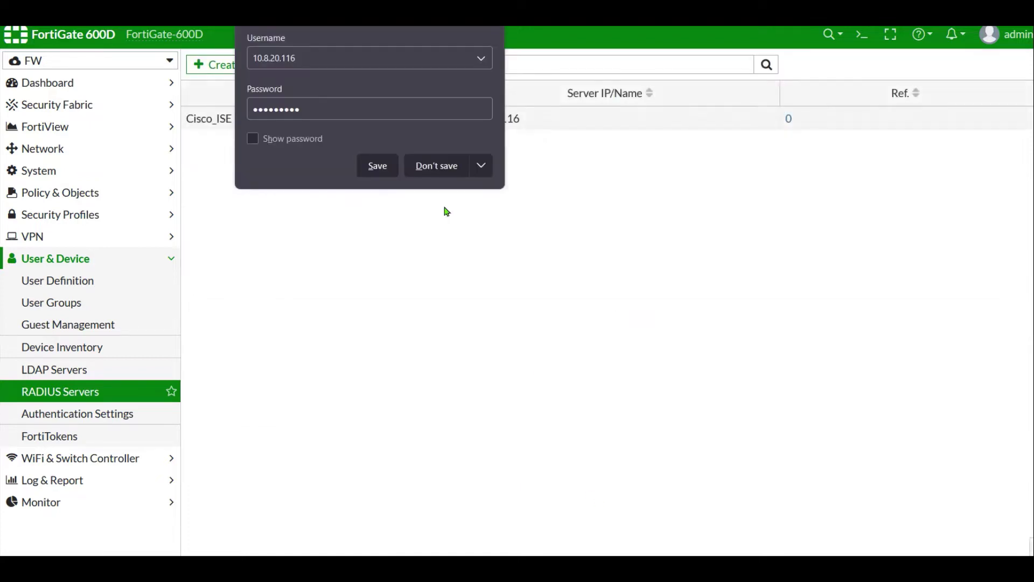
{"action": "left_click", "coordinate": [428, 167]}
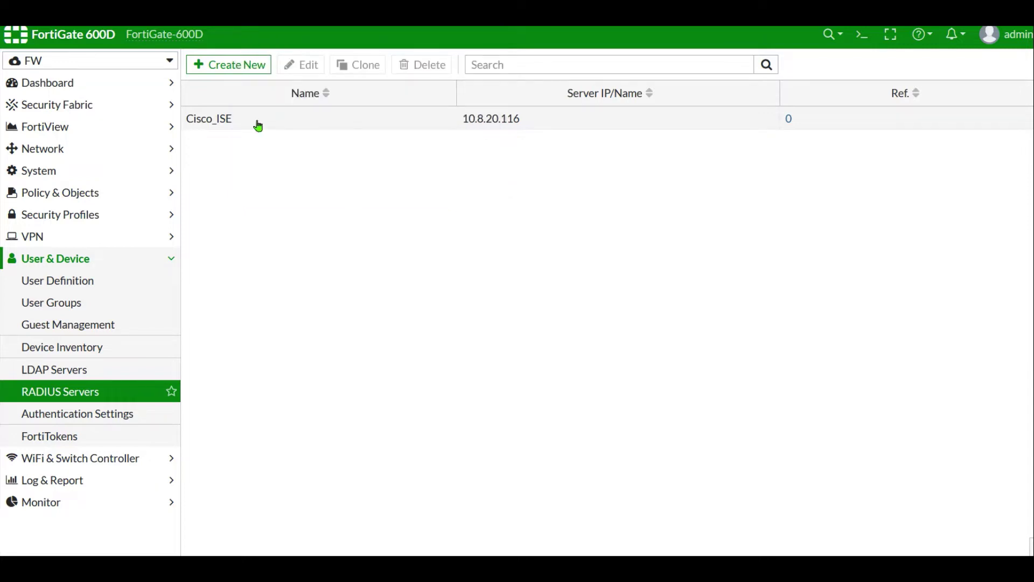
{"action": "double_click", "coordinate": [256, 121]}
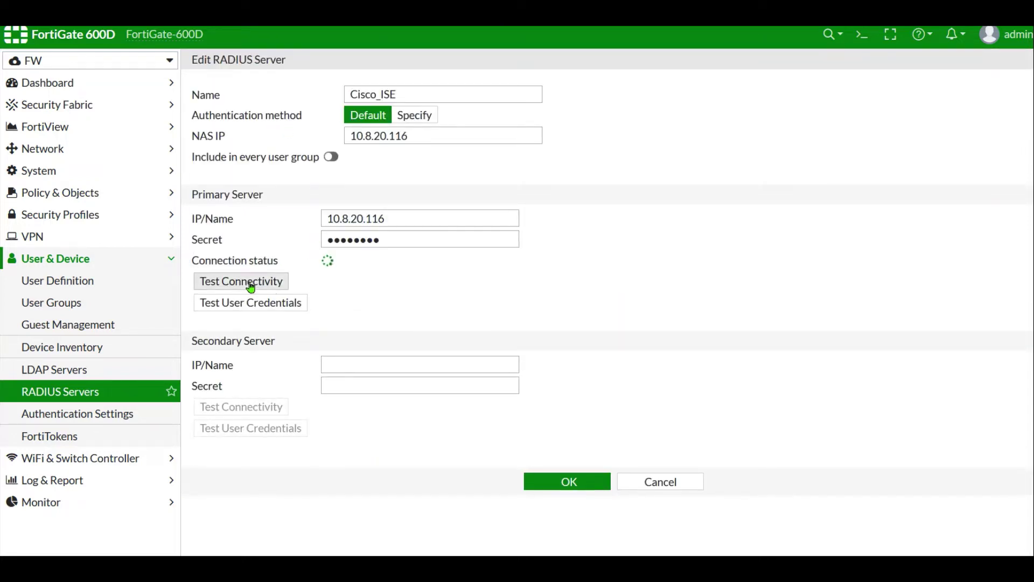
{"action": "left_click", "coordinate": [251, 287]}
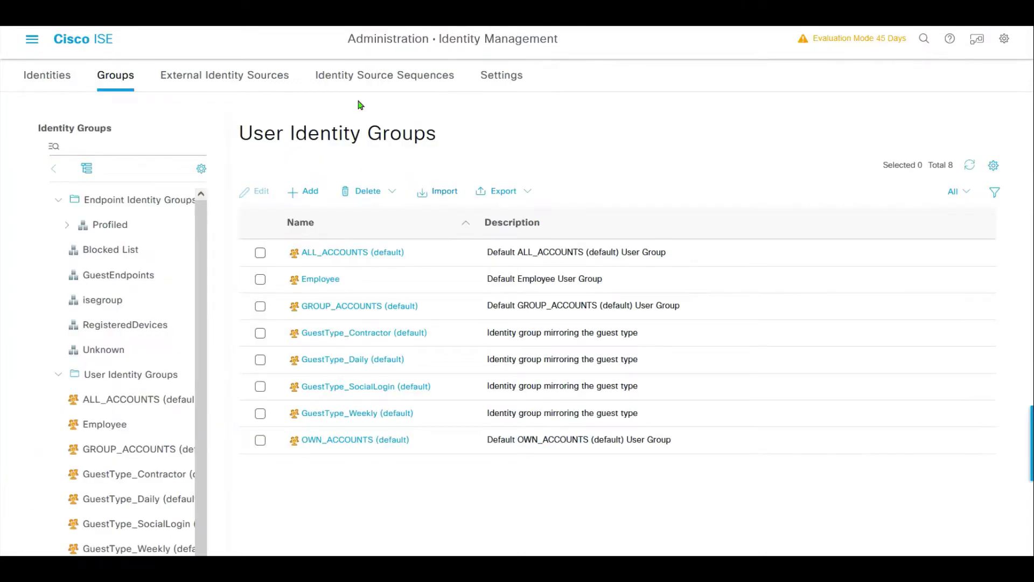
- Add a new ISE network device FNT_FW at IP 10.8.20.113 with a model name
{"action": "left_click", "coordinate": [32, 40]}
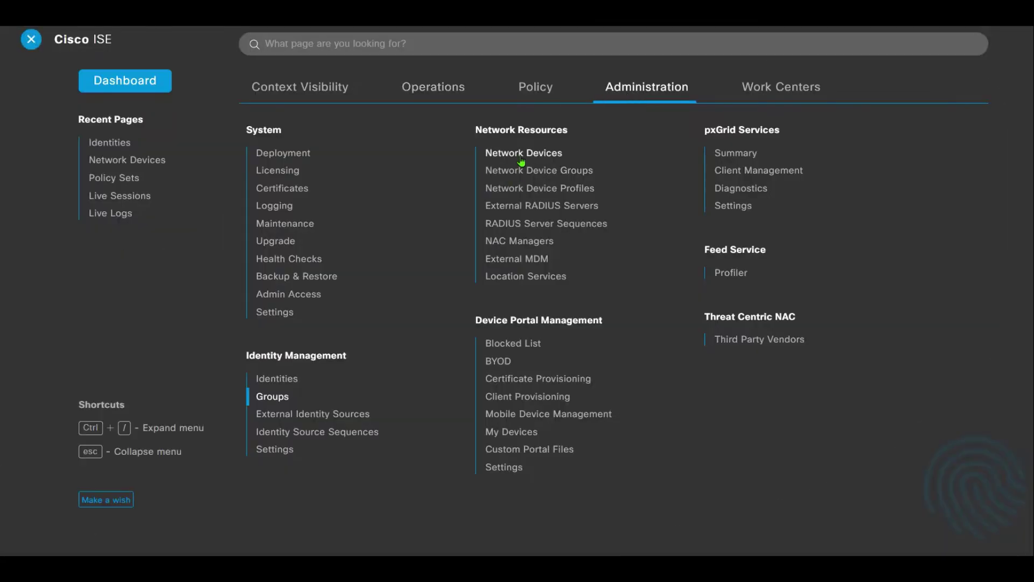
{"action": "left_click", "coordinate": [521, 158]}
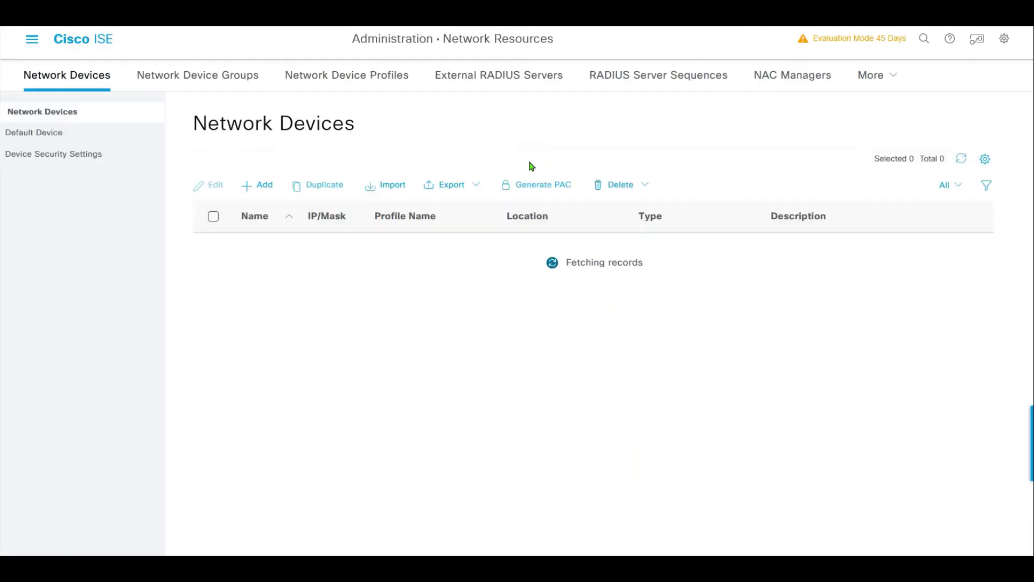
{"action": "left_click", "coordinate": [268, 193]}
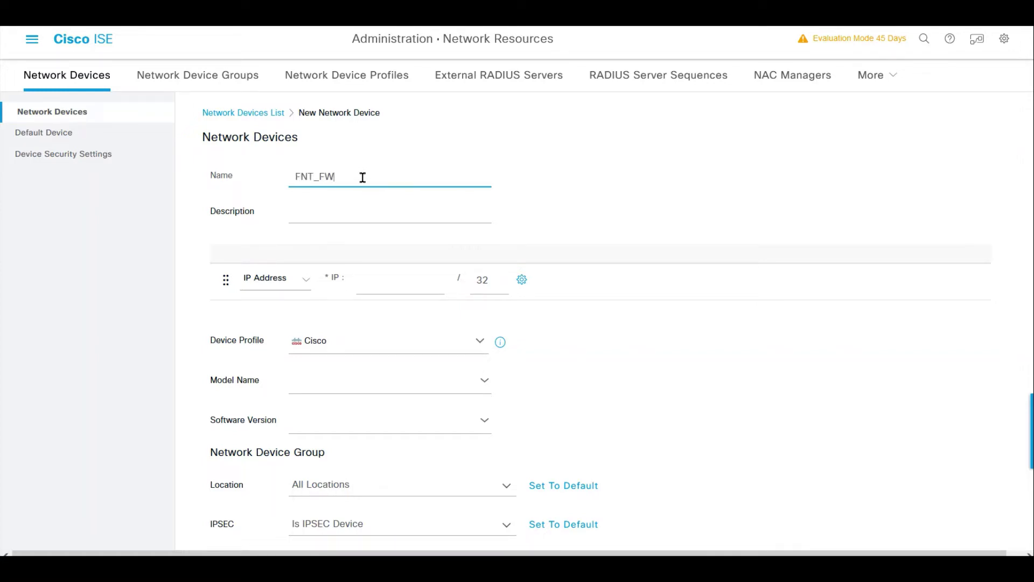
{"action": "left_click", "coordinate": [402, 280]}
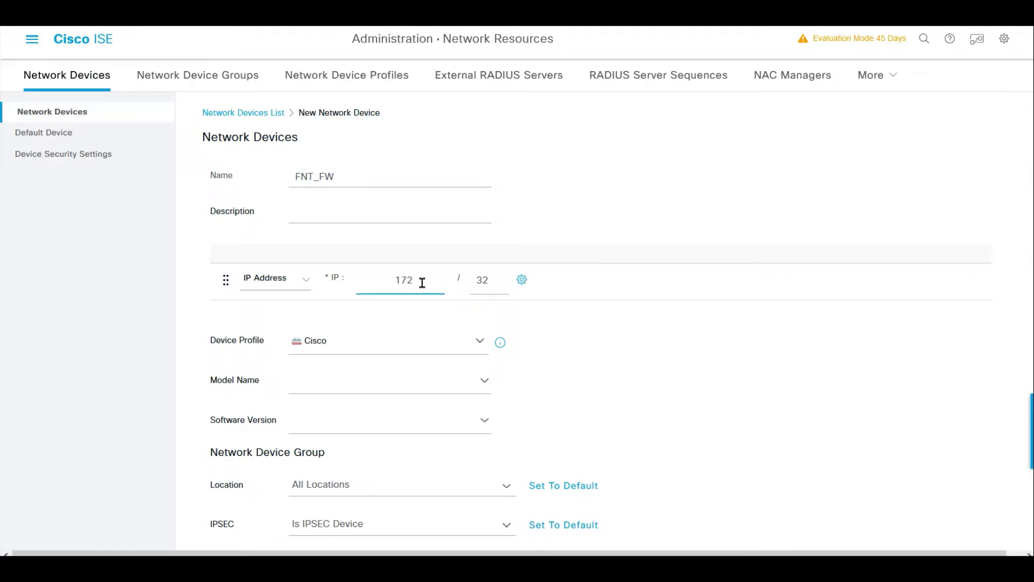
{"action": "double_click", "coordinate": [423, 282]}
{"action": "type", "text": "10.8.20.113"}
{"action": "left_click", "coordinate": [354, 379]}
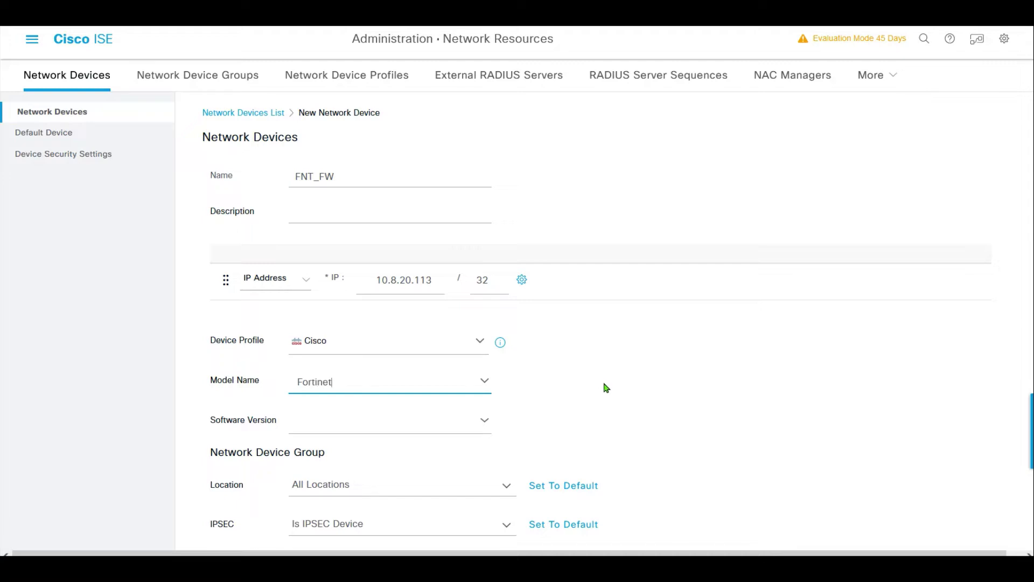
- Enable RADIUS authentication with the shared secret and submit the FNT_FW device
{"action": "scroll", "coordinate": [605, 388], "scroll_direction": "down", "scroll_amount": 4}
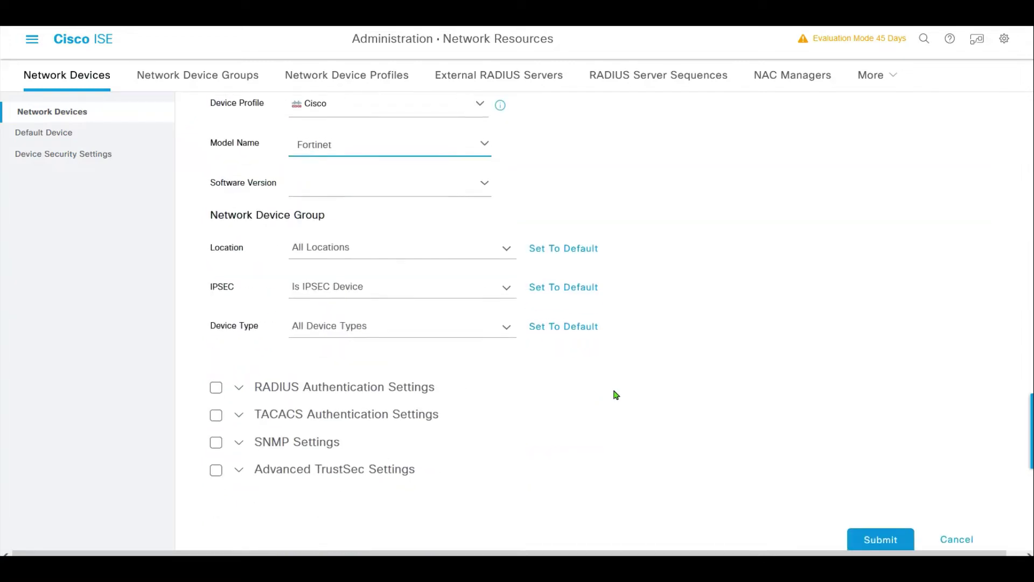
{"action": "left_click", "coordinate": [237, 385]}
{"action": "left_click", "coordinate": [216, 385]}
{"action": "scroll", "coordinate": [611, 393], "scroll_direction": "down", "scroll_amount": 1}
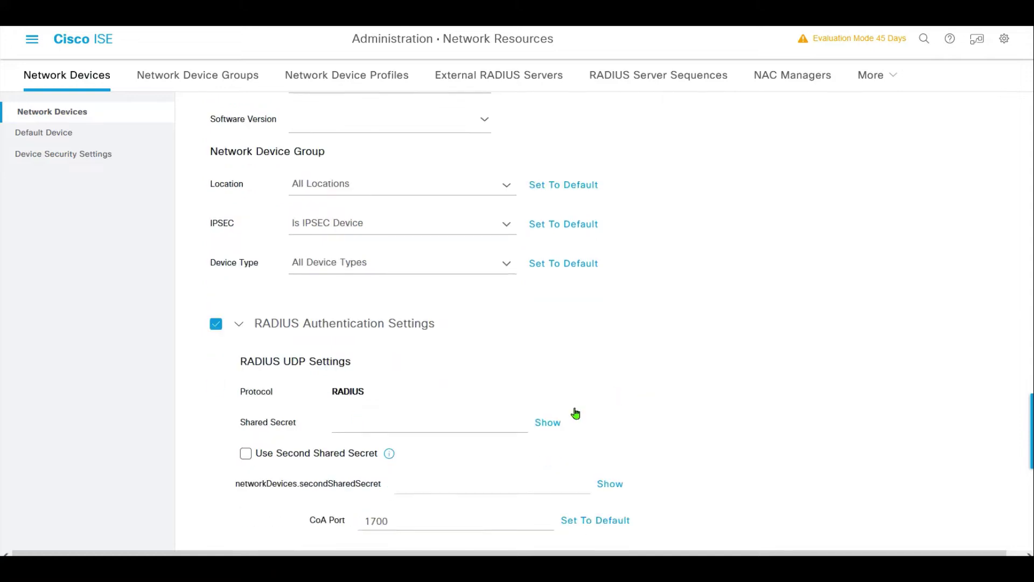
{"action": "left_click", "coordinate": [428, 415]}
{"action": "type", "text": "cisco12"}
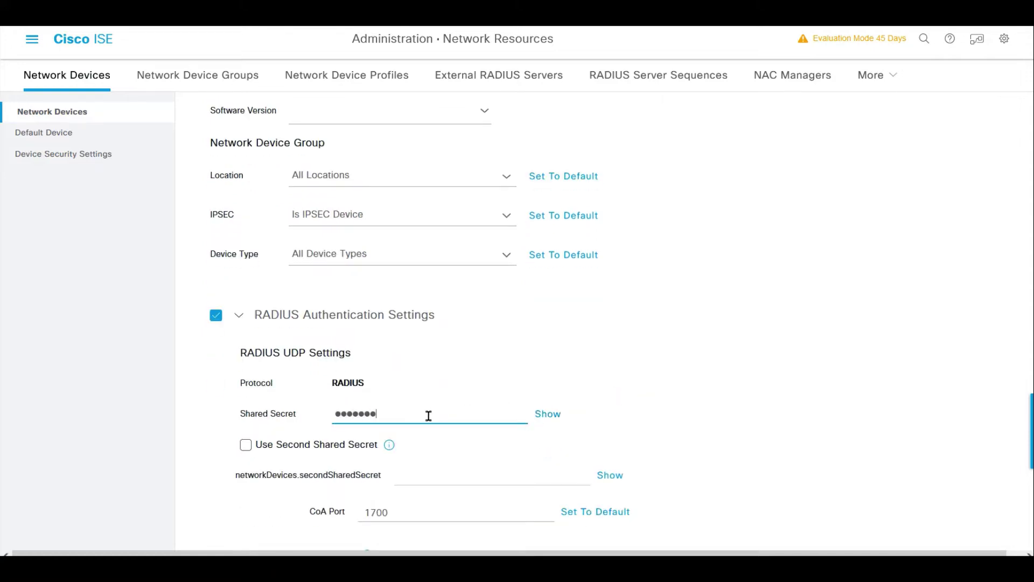
{"action": "scroll", "coordinate": [738, 346], "scroll_direction": "down", "scroll_amount": 3}
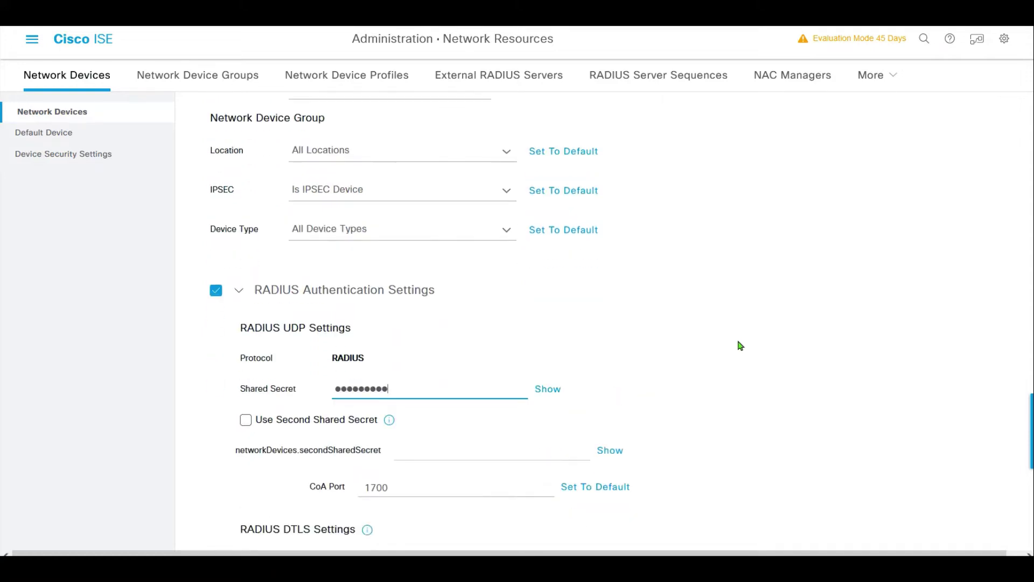
{"action": "scroll", "coordinate": [898, 418], "scroll_direction": "down", "scroll_amount": 5}
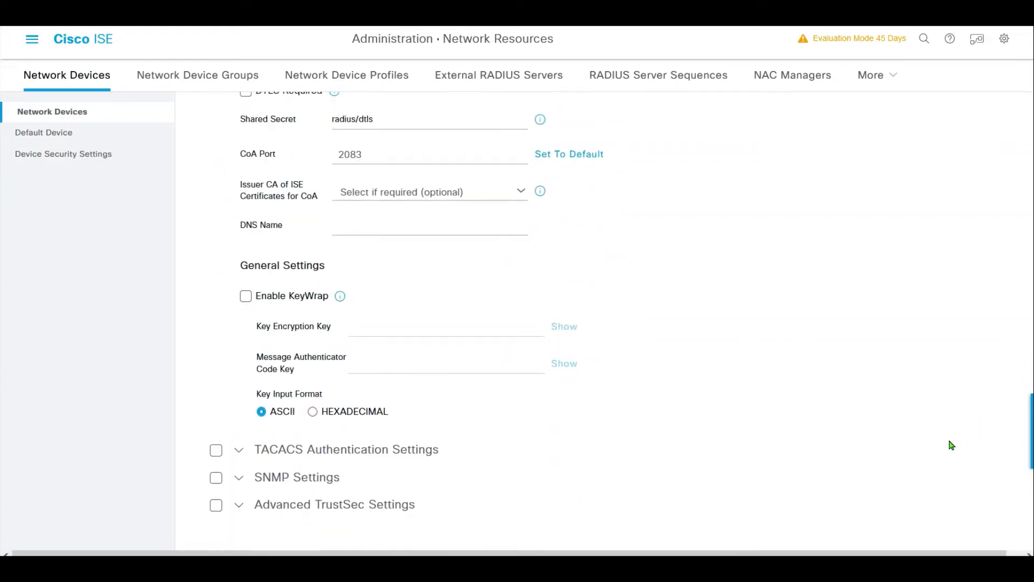
{"action": "left_click", "coordinate": [896, 541]}
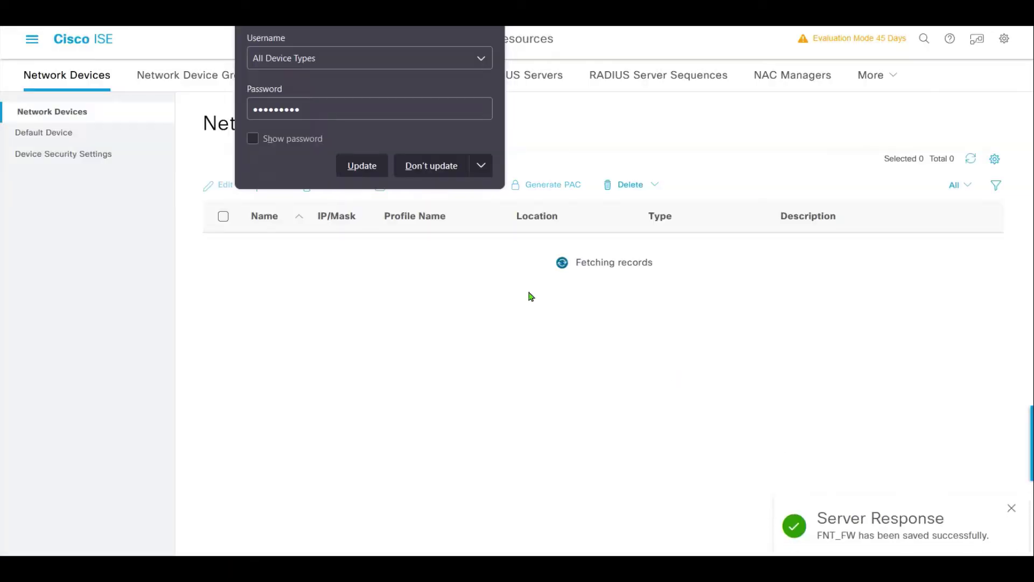
- Rerun the Cisco_ISE connectivity test in FortiGate and confirm it reports Successful
{"action": "left_click", "coordinate": [426, 167]}
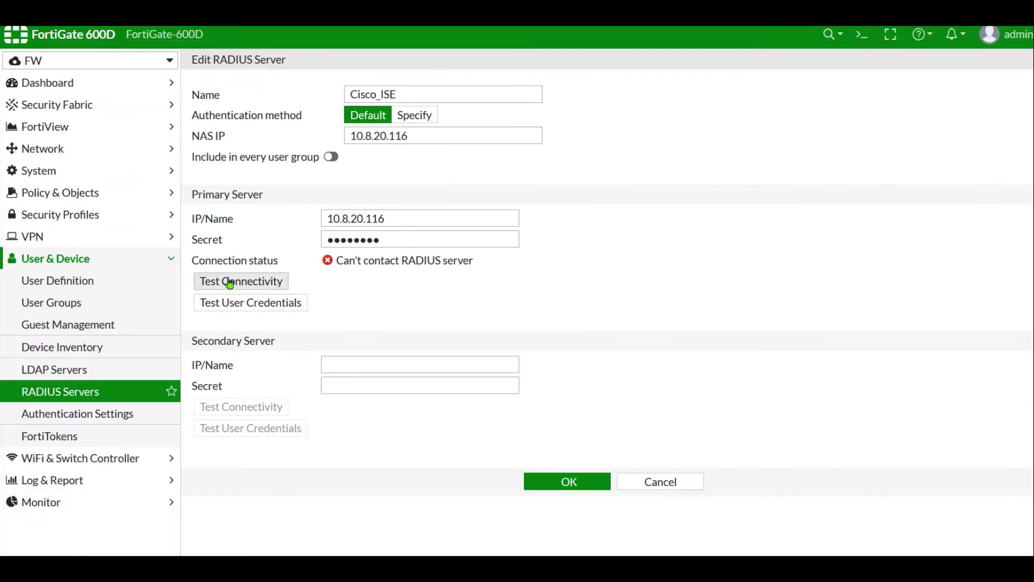
{"action": "left_click", "coordinate": [278, 284]}
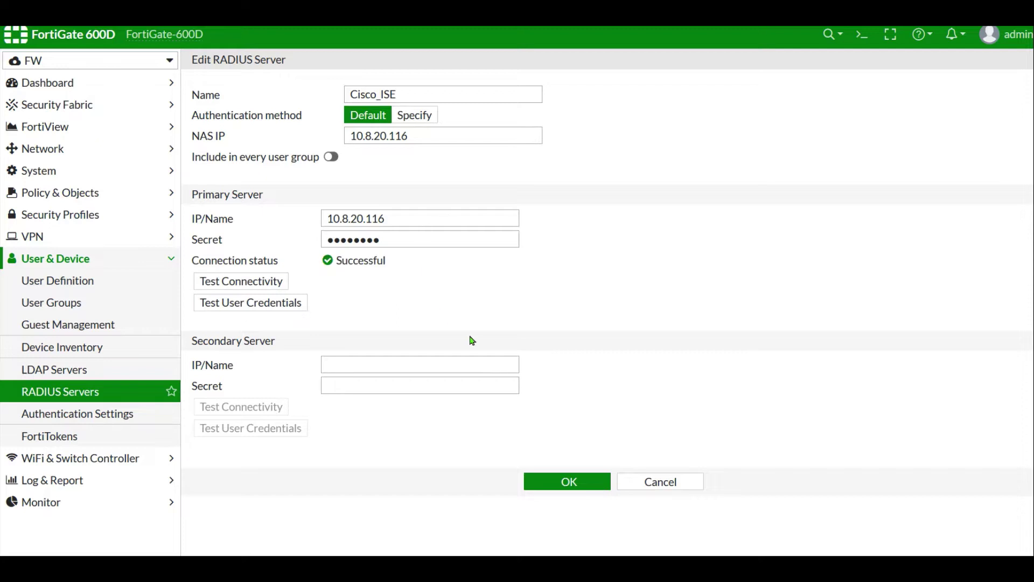
{"action": "left_click_drag", "start_coordinate": [396, 270], "coordinate": [347, 275]}
{"action": "left_click", "coordinate": [411, 298]}
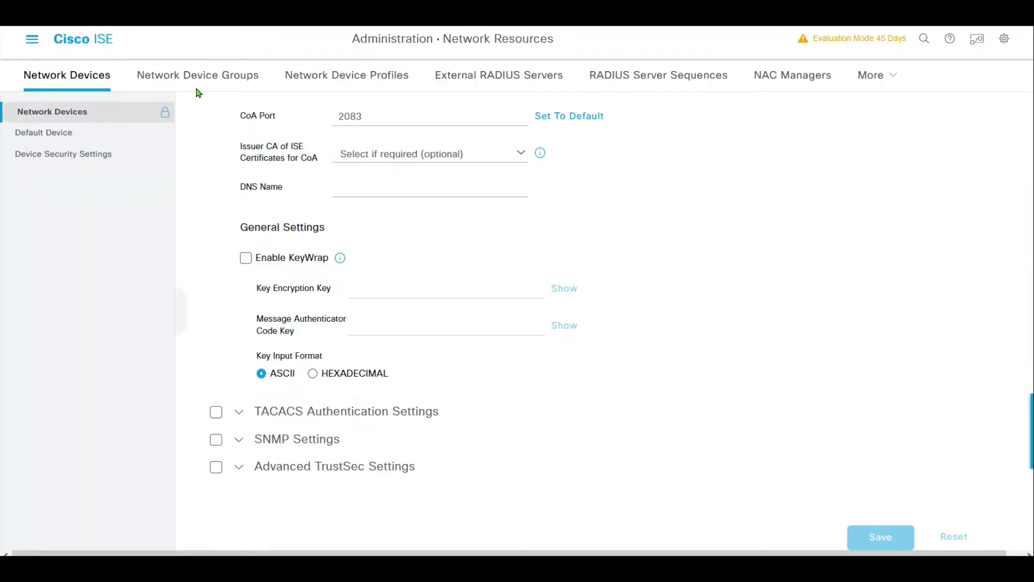
- Add and submit user identity group isegroup, then go to Network Access Users
{"action": "left_click", "coordinate": [32, 43]}
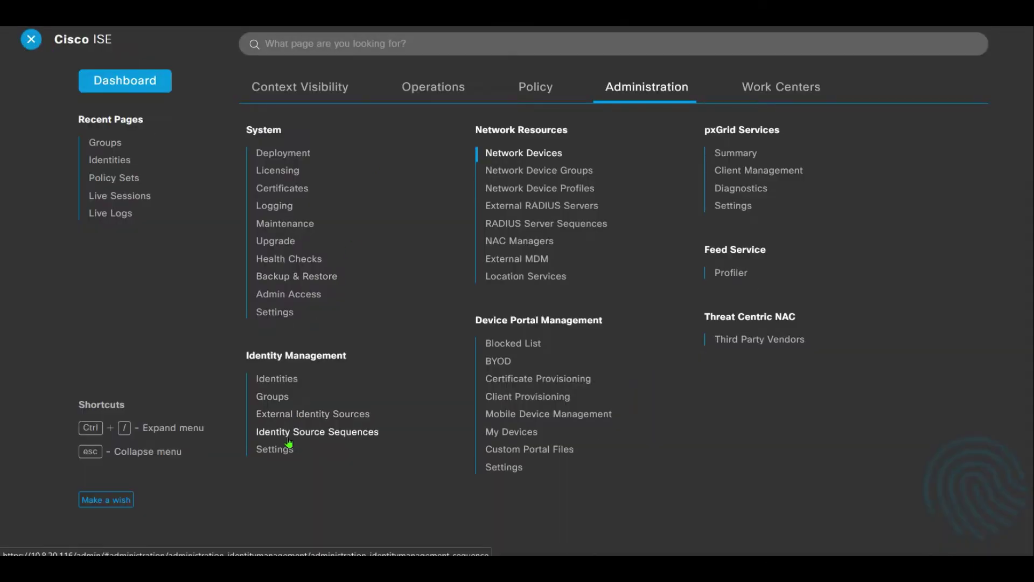
{"action": "left_click", "coordinate": [269, 397]}
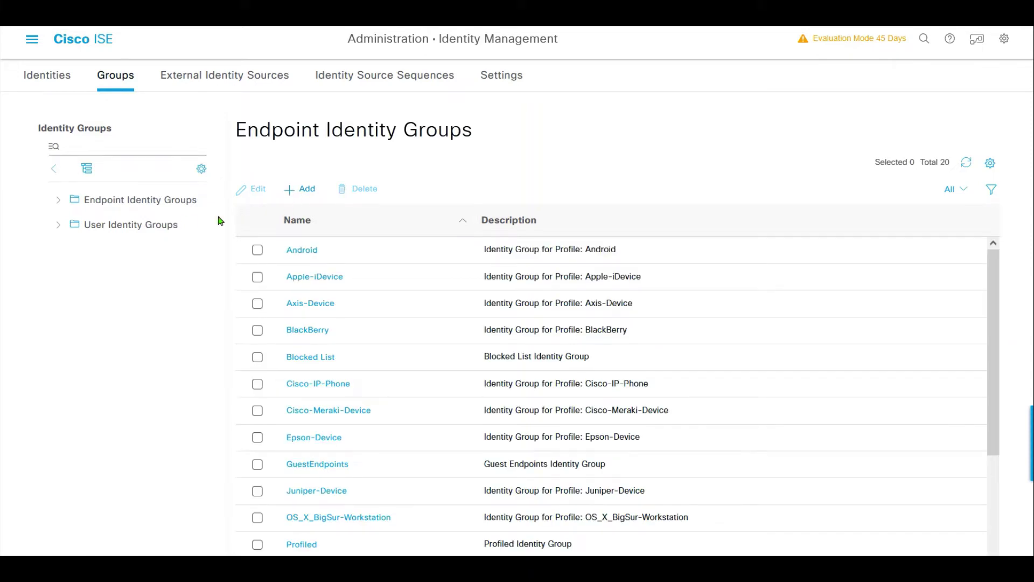
{"action": "left_click", "coordinate": [161, 224]}
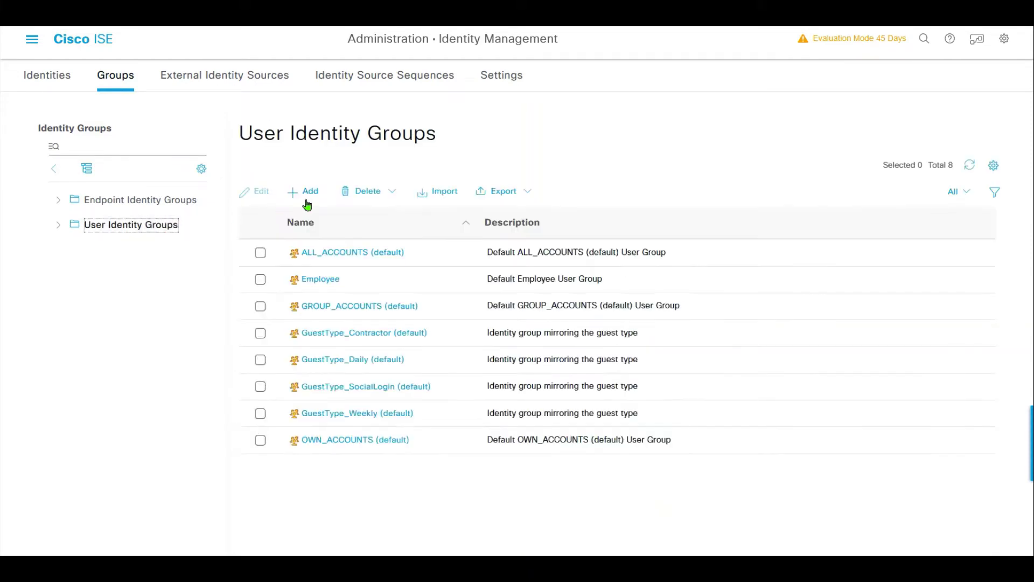
{"action": "left_click", "coordinate": [308, 195]}
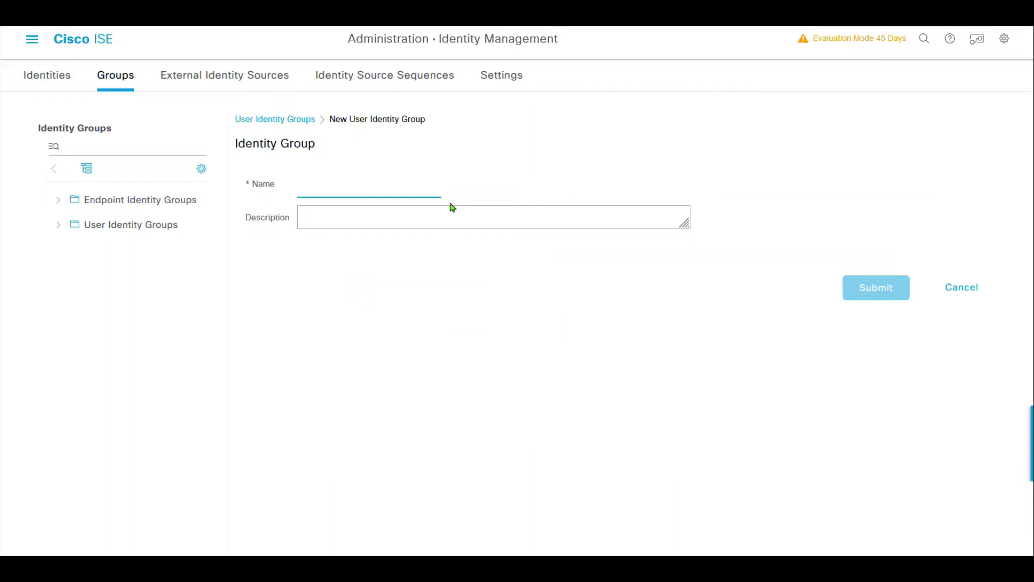
{"action": "left_click", "coordinate": [374, 187]}
{"action": "type", "text": "isegroup"}
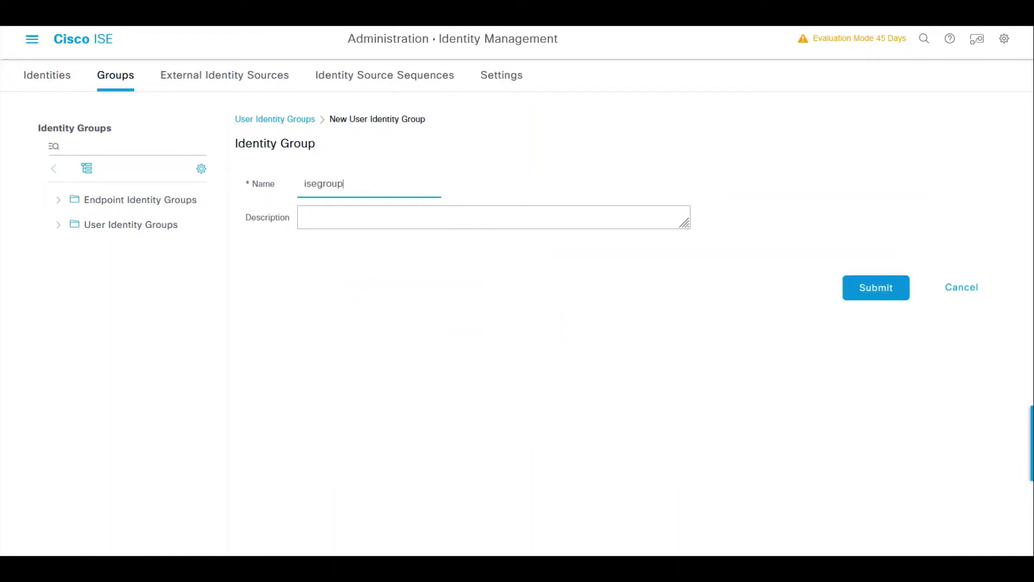
{"action": "left_click", "coordinate": [861, 284]}
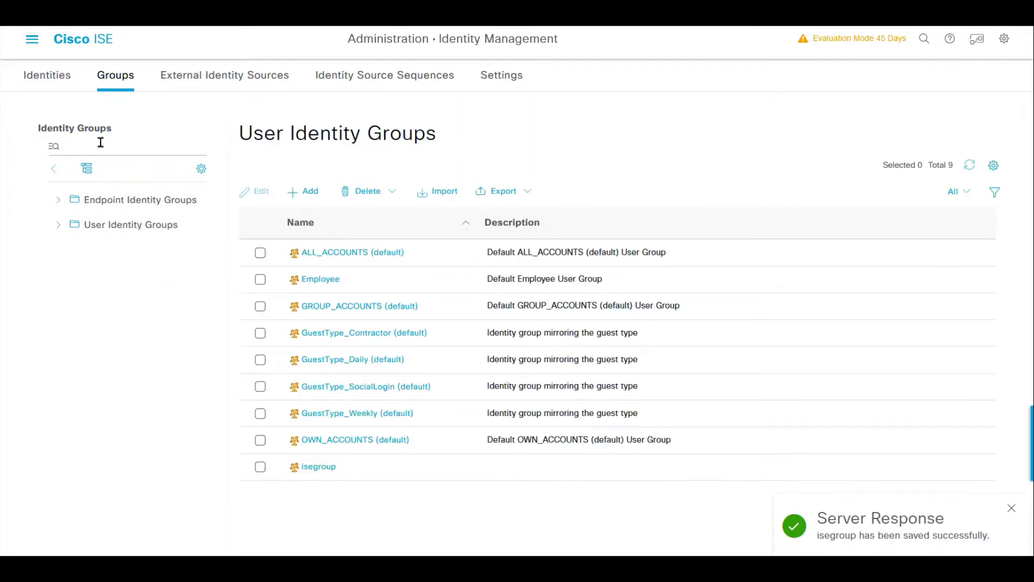
{"action": "left_click", "coordinate": [44, 78]}
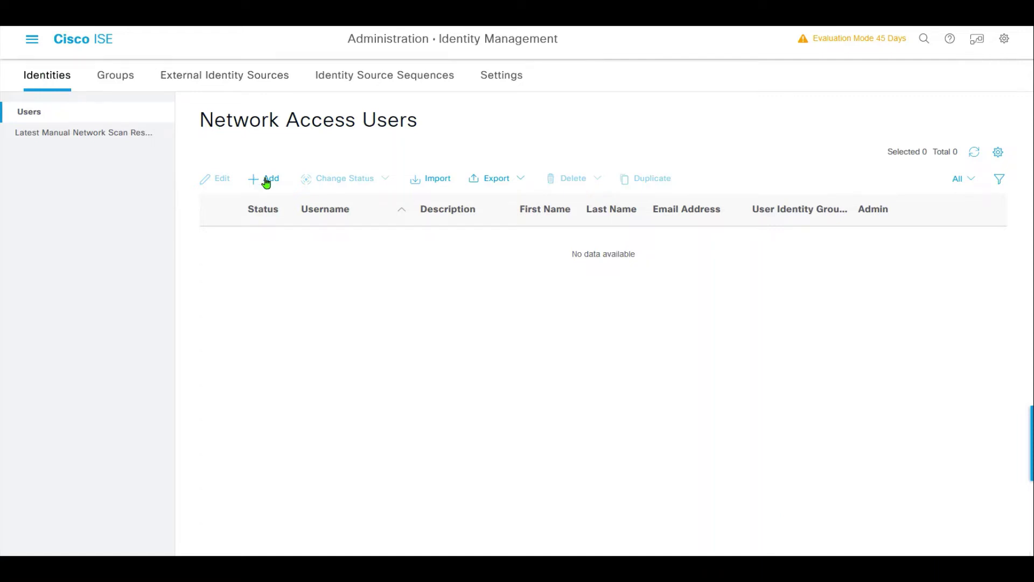
- Start network access user iseuser and enter its login password and confirmation
{"action": "left_click", "coordinate": [264, 179]}
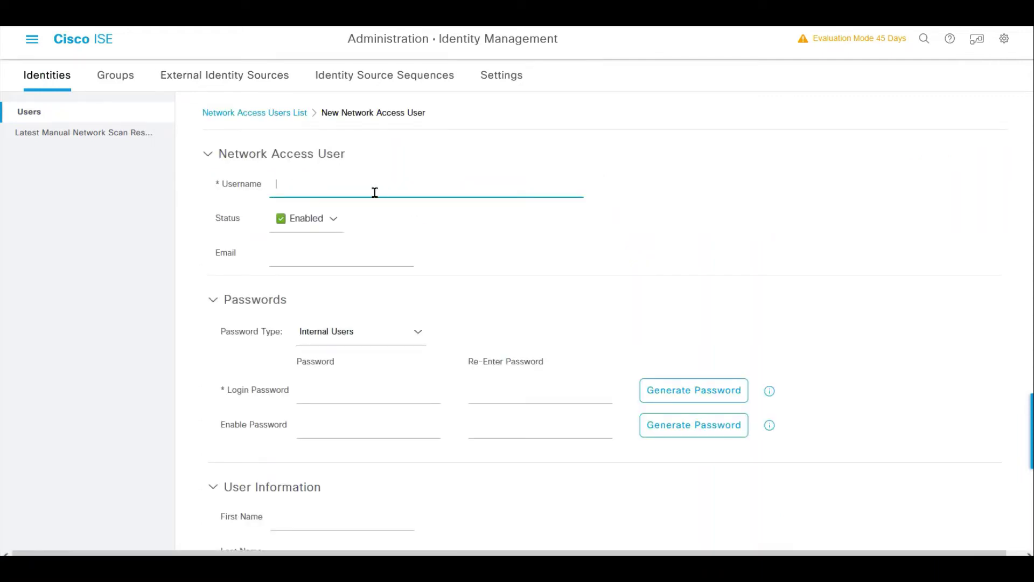
{"action": "type", "text": "iseuser"}
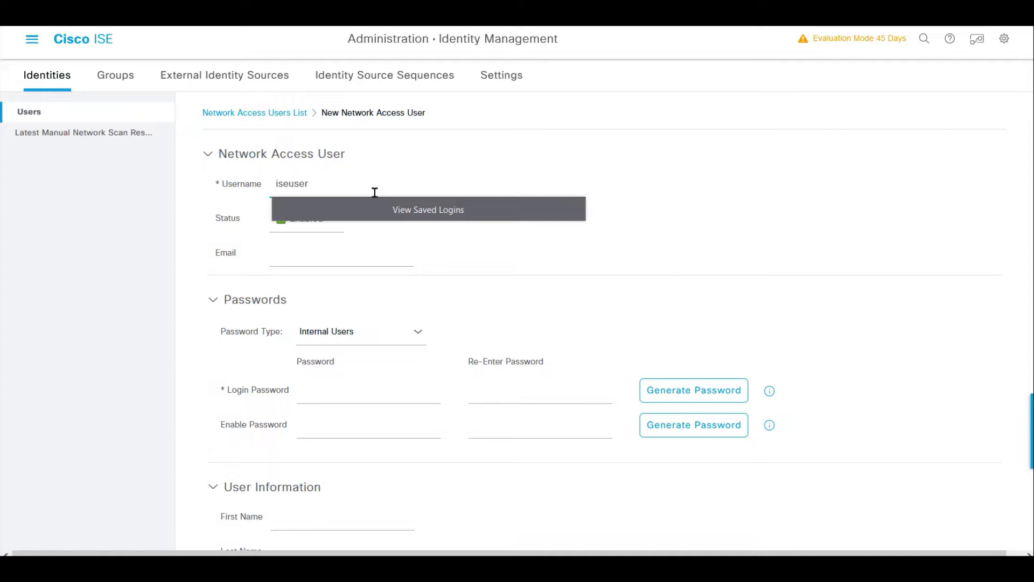
{"action": "left_click", "coordinate": [370, 397]}
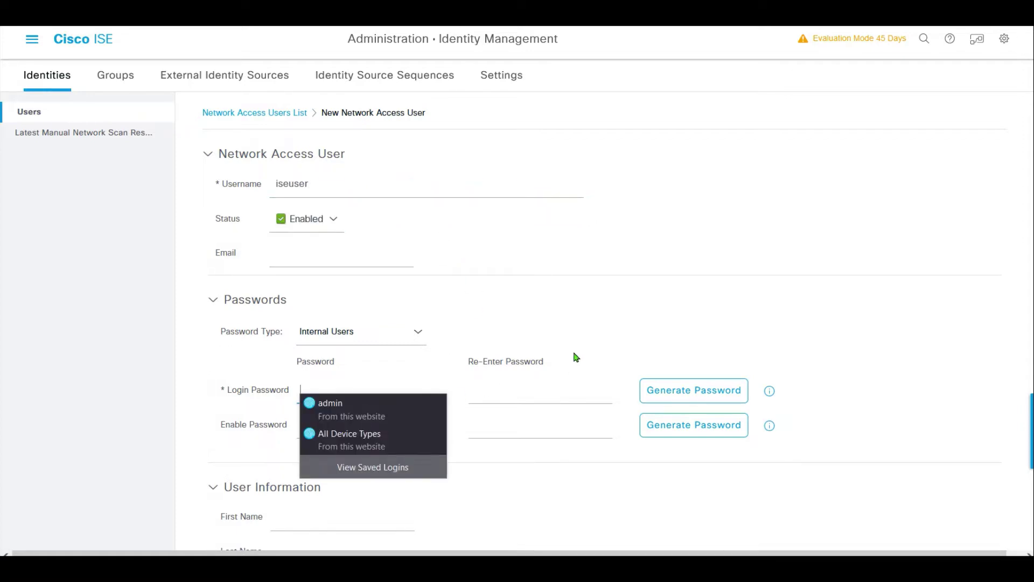
{"action": "left_click", "coordinate": [590, 306]}
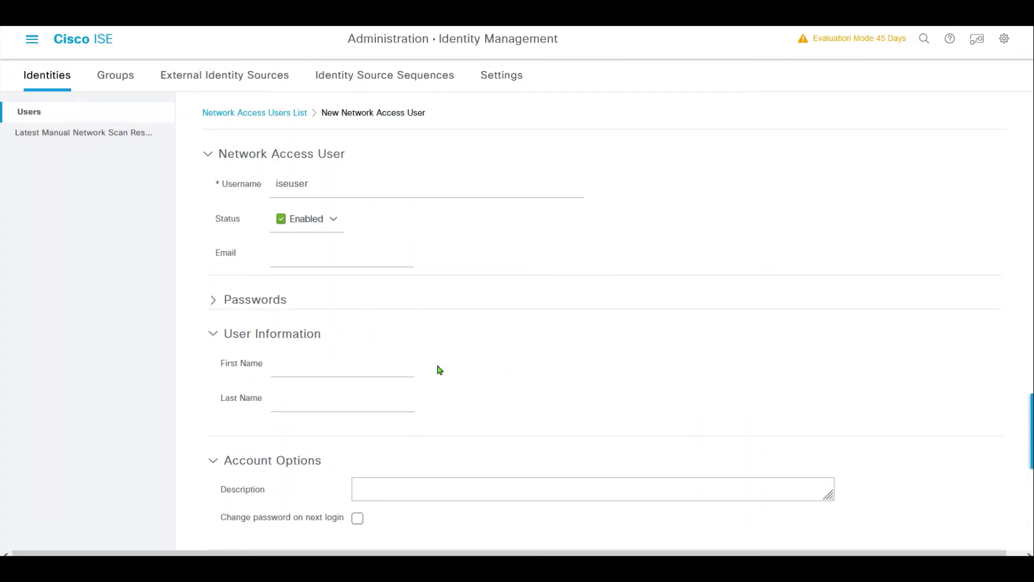
{"action": "left_click", "coordinate": [215, 300]}
{"action": "left_click", "coordinate": [361, 392]}
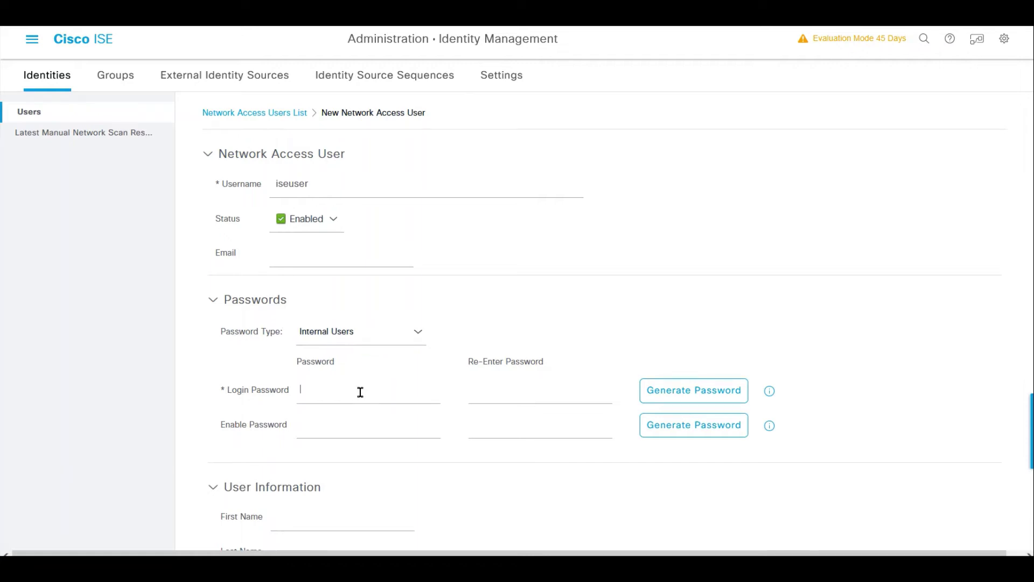
{"action": "type", "text": "C1sco12345"}
{"action": "key", "text": "Tab"}
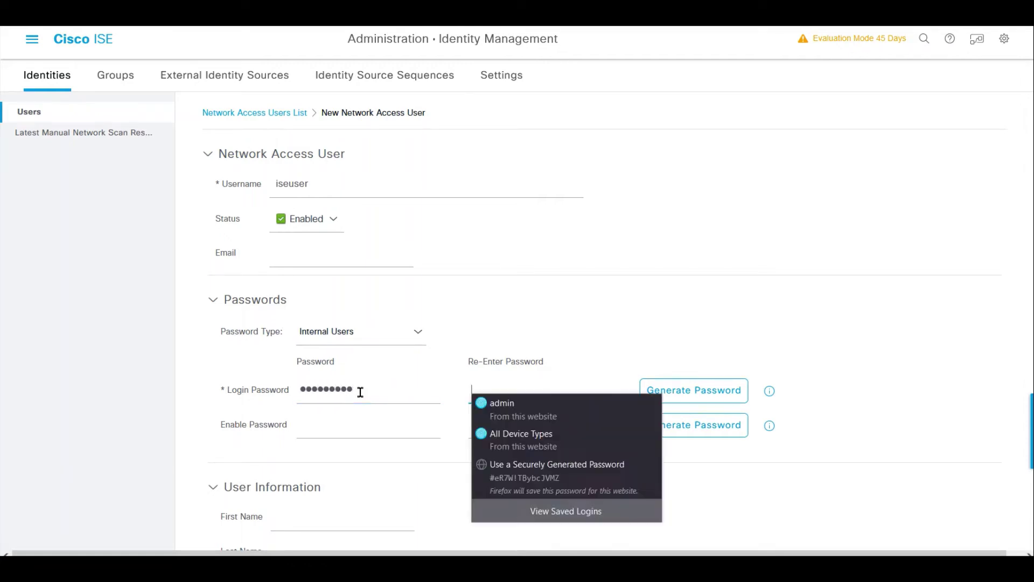
{"action": "type", "text": "C1sco"}
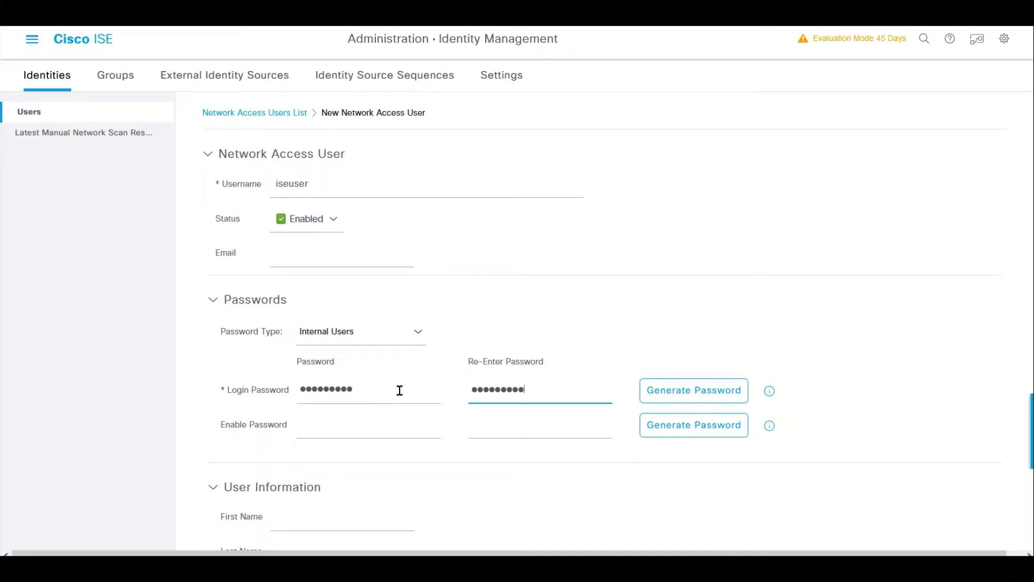
- Assign iseuser to isegroup and submit, which triggers a password-rule error
{"action": "scroll", "coordinate": [399, 409], "scroll_direction": "down", "scroll_amount": 1}
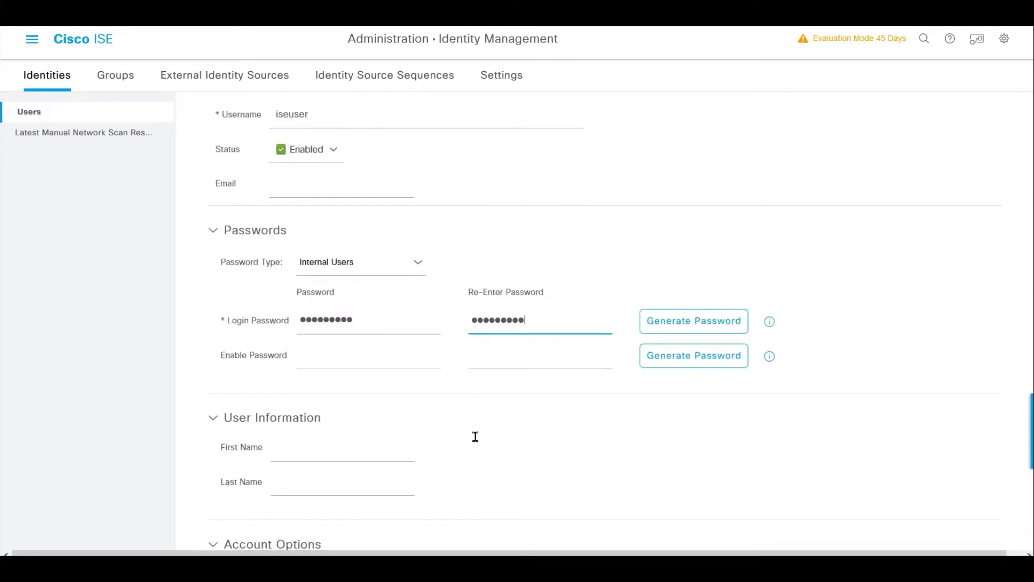
{"action": "scroll", "coordinate": [475, 436], "scroll_direction": "down", "scroll_amount": 4}
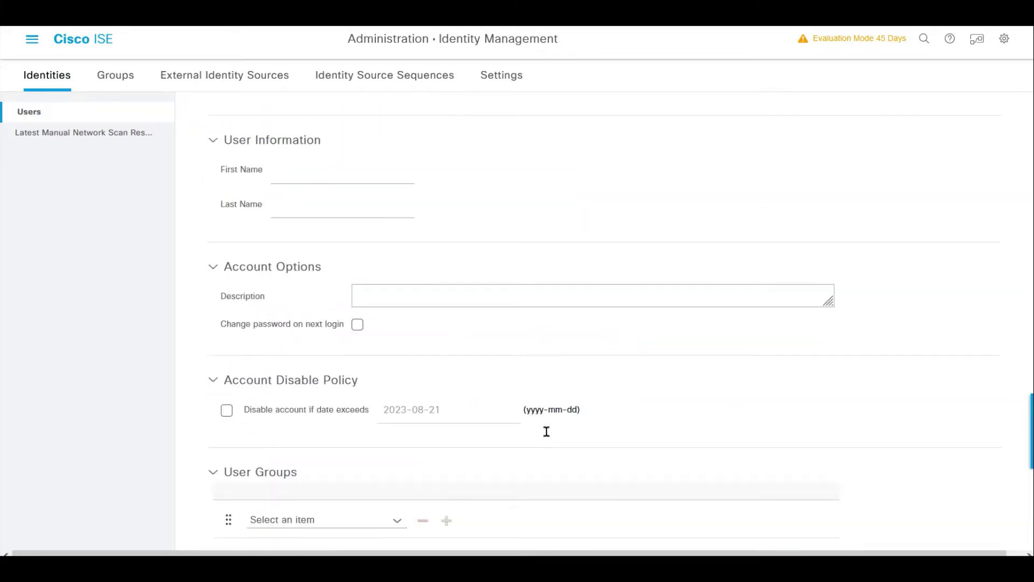
{"action": "left_click", "coordinate": [393, 520]}
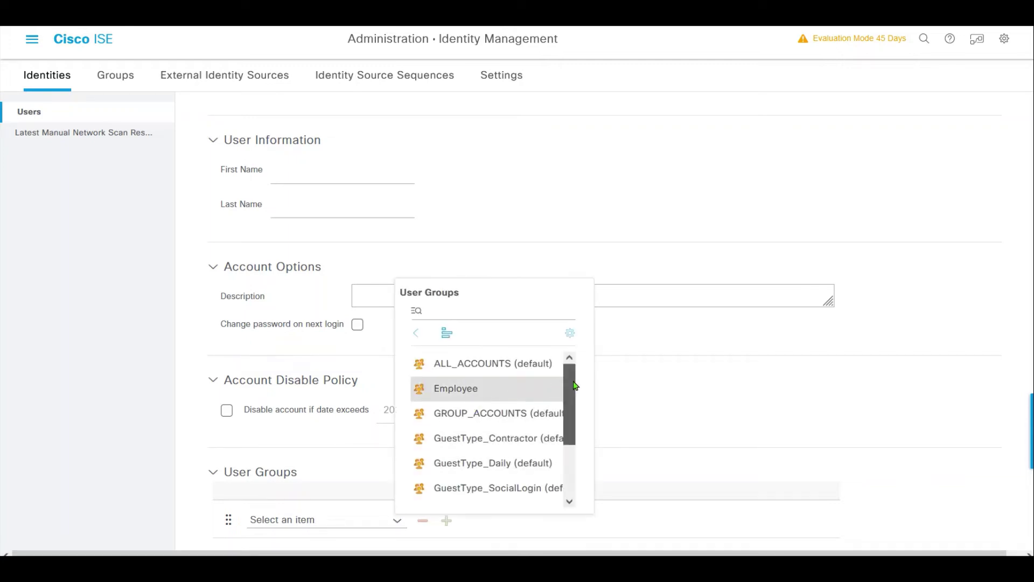
{"action": "left_click_drag", "start_coordinate": [567, 399], "coordinate": [567, 450]}
{"action": "left_click", "coordinate": [474, 459]}
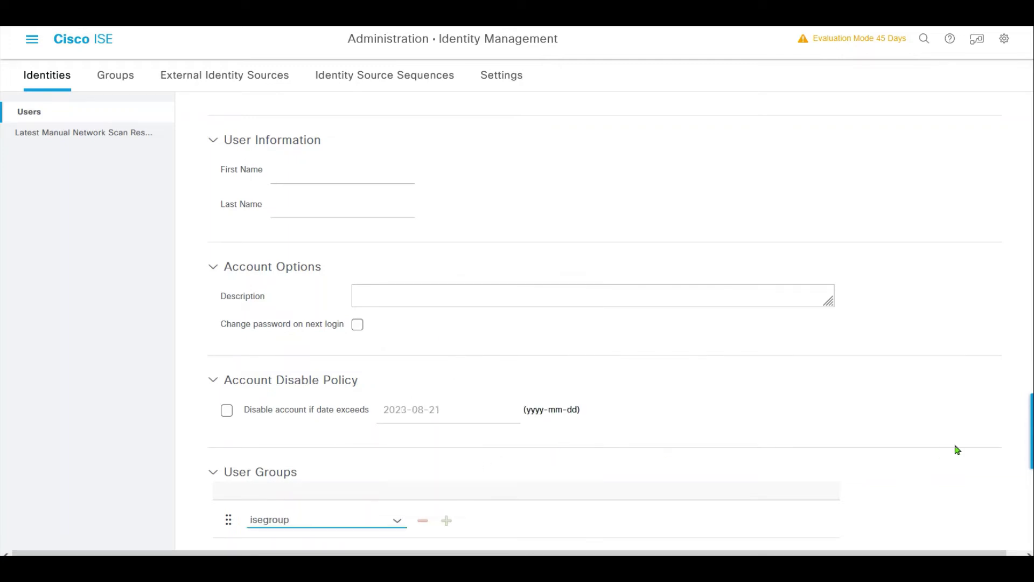
{"action": "scroll", "coordinate": [1029, 431], "scroll_direction": "down", "scroll_amount": 2}
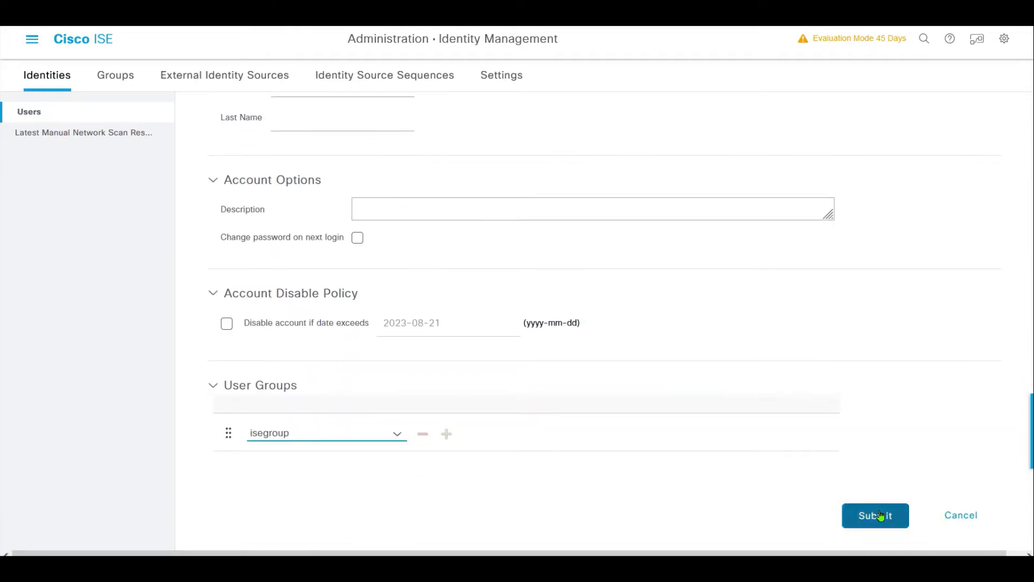
{"action": "left_click", "coordinate": [873, 516]}
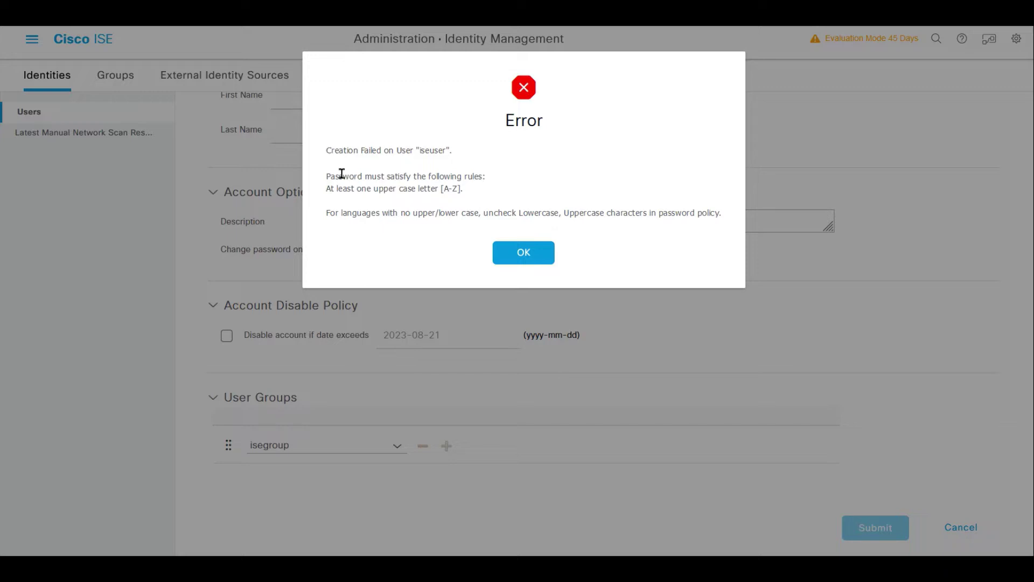
- Dismiss the password error, re-enter matching login passwords, and submit iseuser in isegroup
{"action": "left_click_drag", "start_coordinate": [339, 172], "coordinate": [494, 186]}
{"action": "left_click", "coordinate": [496, 188]}
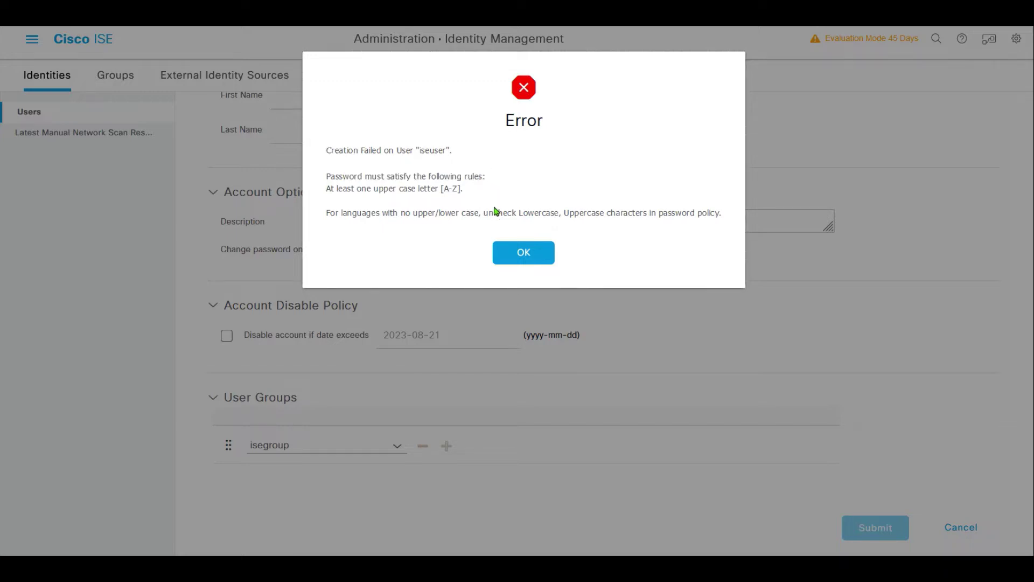
{"action": "left_click", "coordinate": [530, 254]}
{"action": "scroll", "coordinate": [1016, 346], "scroll_direction": "up", "scroll_amount": 5}
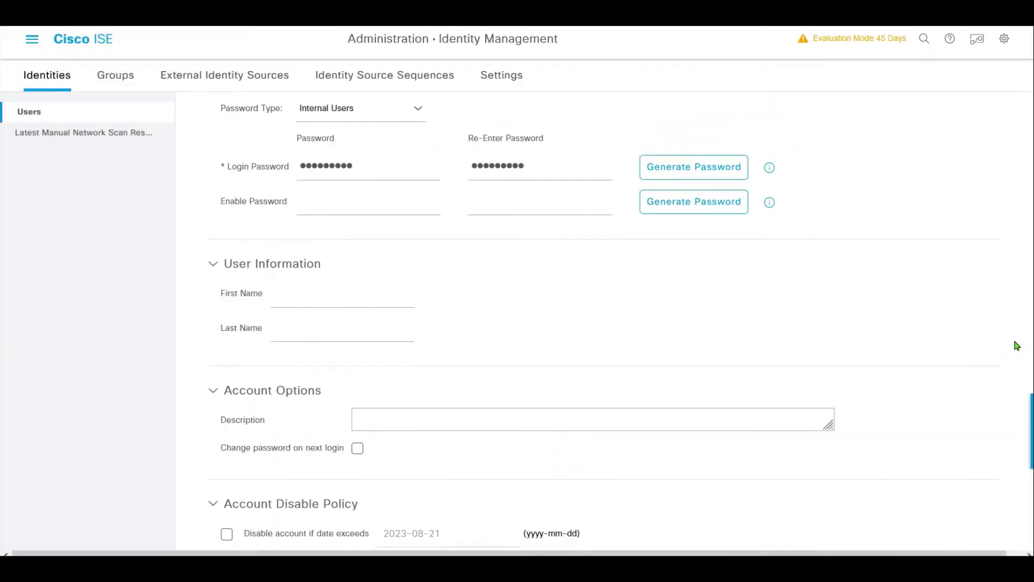
{"action": "double_click", "coordinate": [366, 264]}
{"action": "type", "text": "C1sco12345"}
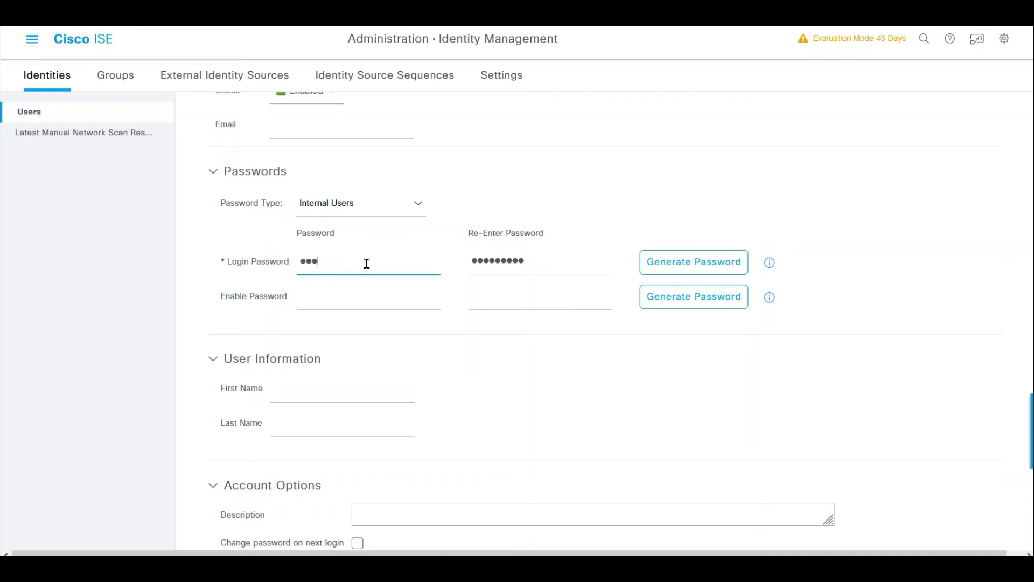
{"action": "key", "text": "Tab"}
{"action": "type", "text": "C1sco12345"}
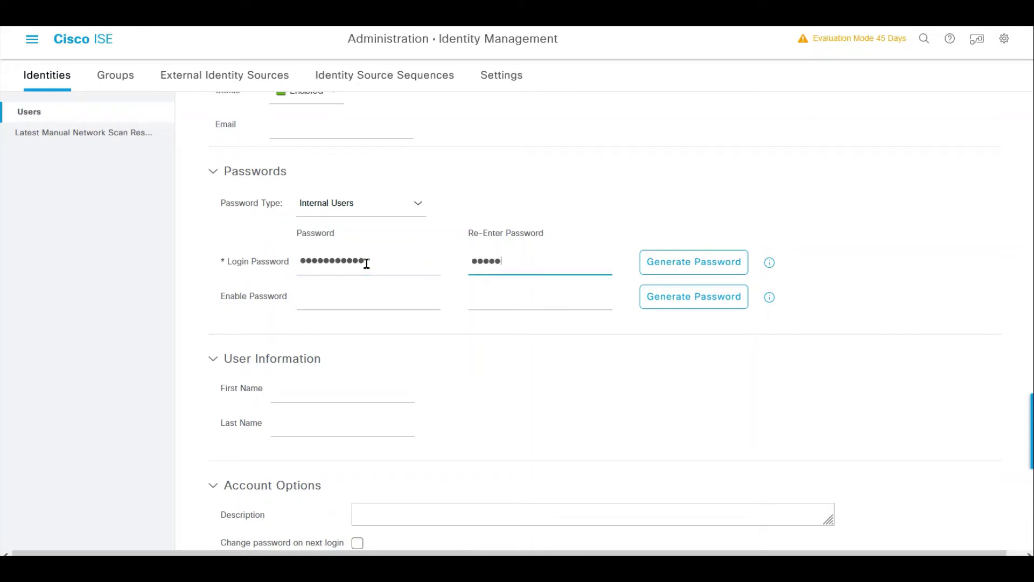
{"action": "scroll", "coordinate": [965, 381], "scroll_direction": "down", "scroll_amount": 5}
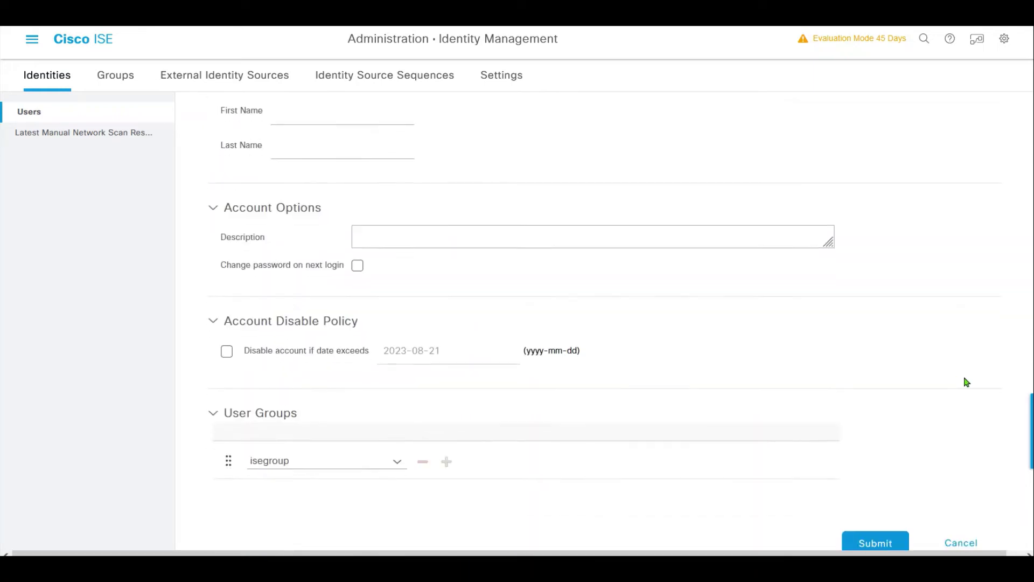
{"action": "scroll", "coordinate": [878, 538], "scroll_direction": "down", "scroll_amount": 1}
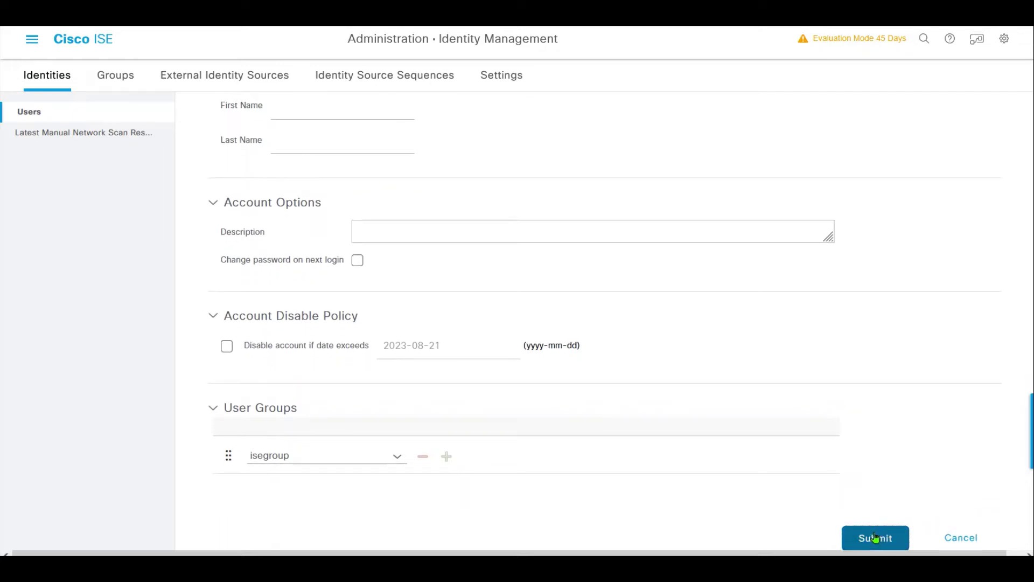
{"action": "left_click", "coordinate": [875, 537]}
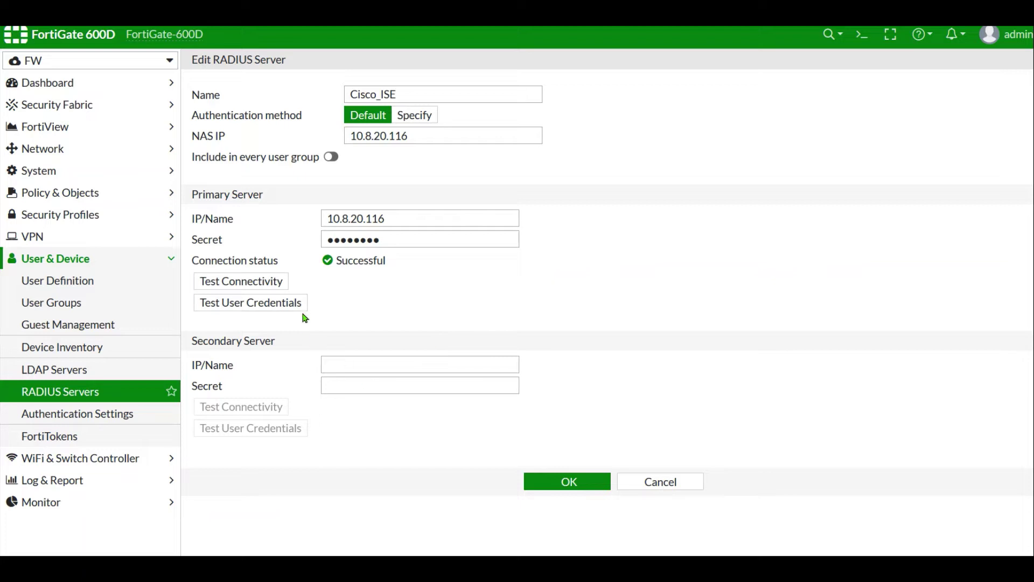
- Test iseuser's credentials against Cisco_ISE, confirm success and the returned class attribute
{"action": "left_click", "coordinate": [292, 306]}
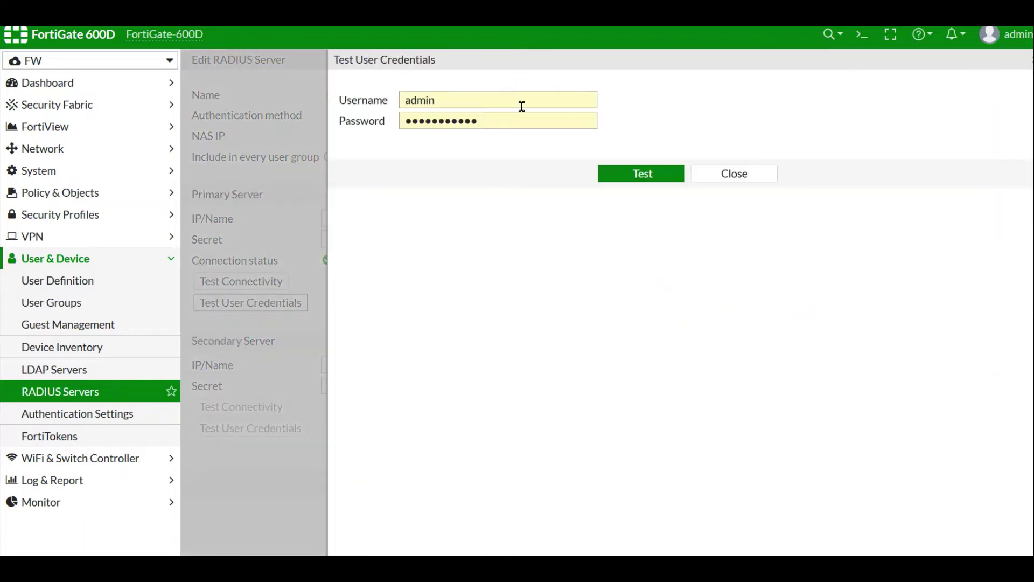
{"action": "double_click", "coordinate": [522, 108]}
{"action": "type", "text": "iseuser"}
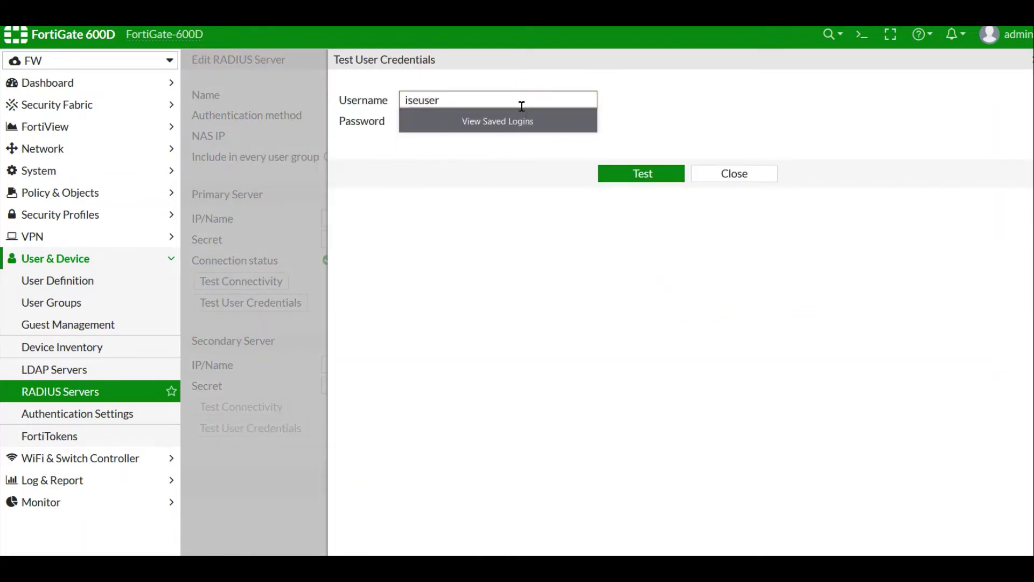
{"action": "key", "text": "Tab"}
{"action": "type", "text": "*********"}
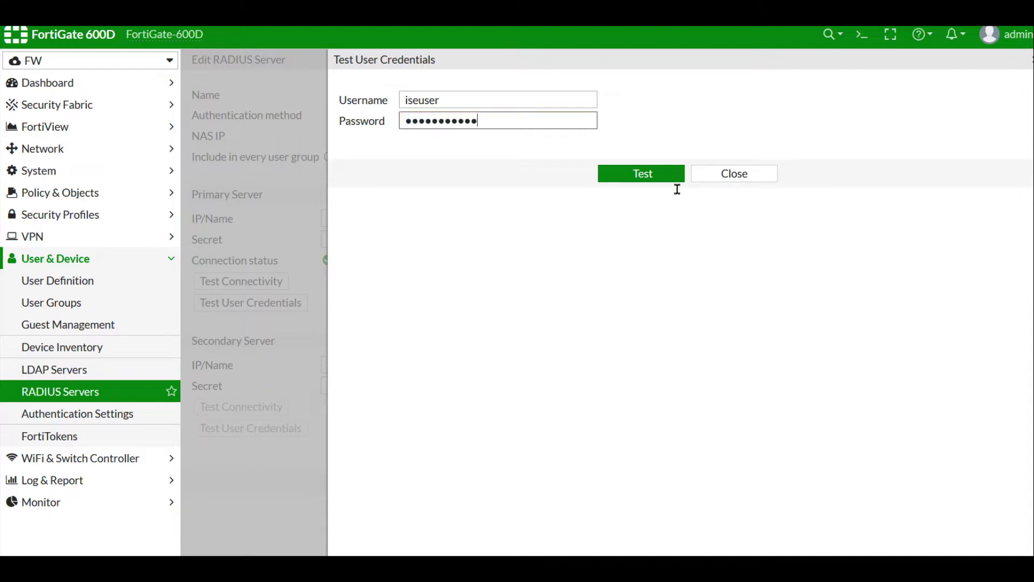
{"action": "left_click", "coordinate": [658, 175]}
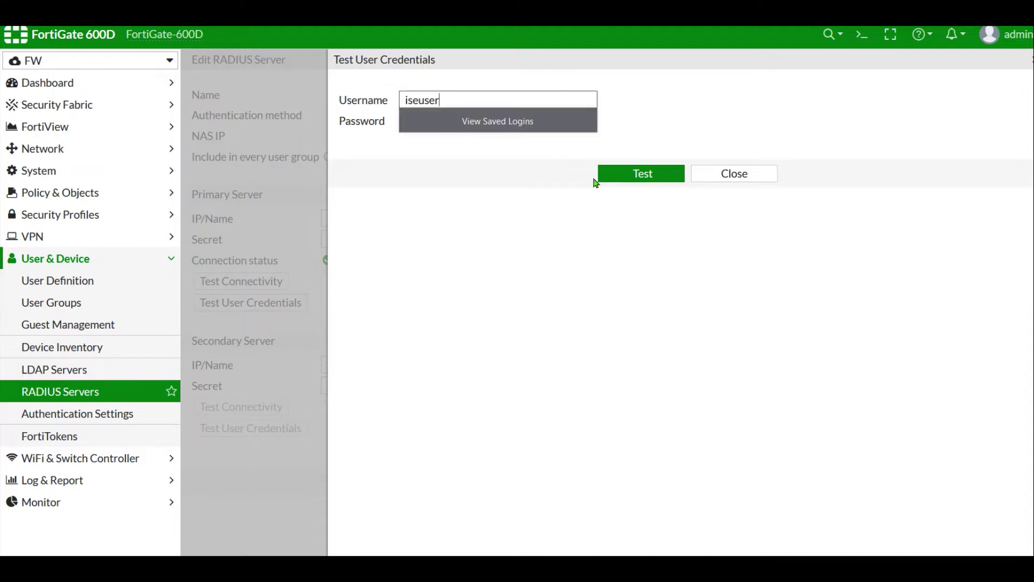
{"action": "left_click", "coordinate": [639, 174]}
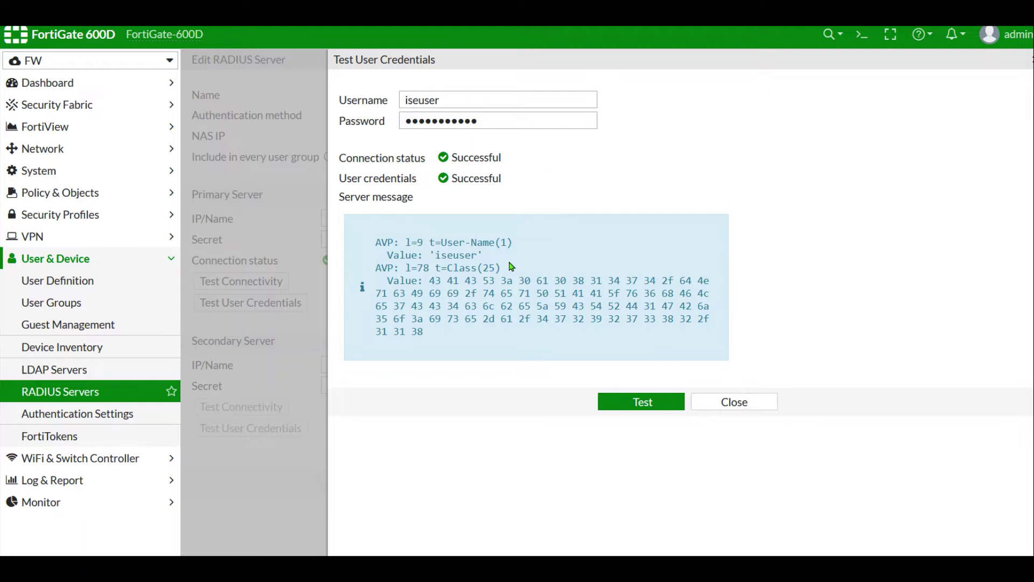
{"action": "mouse_move", "coordinate": [397, 240]}
{"action": "left_mouse_down"}
{"action": "mouse_move", "coordinate": [507, 333]}
{"action": "mouse_move", "coordinate": [351, 239]}
{"action": "left_mouse_up"}
{"action": "left_click", "coordinate": [488, 334]}
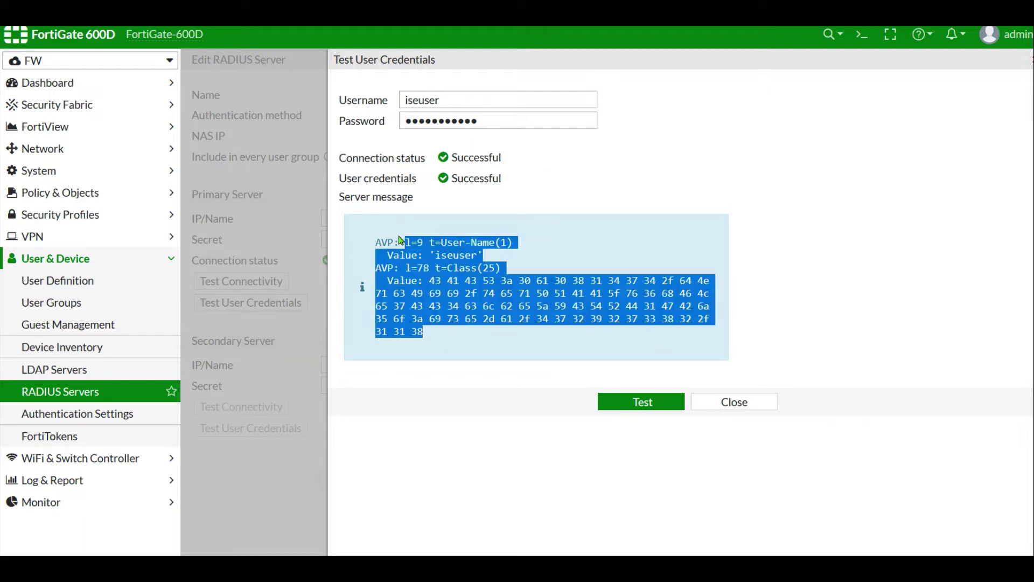
{"action": "left_click", "coordinate": [725, 407]}
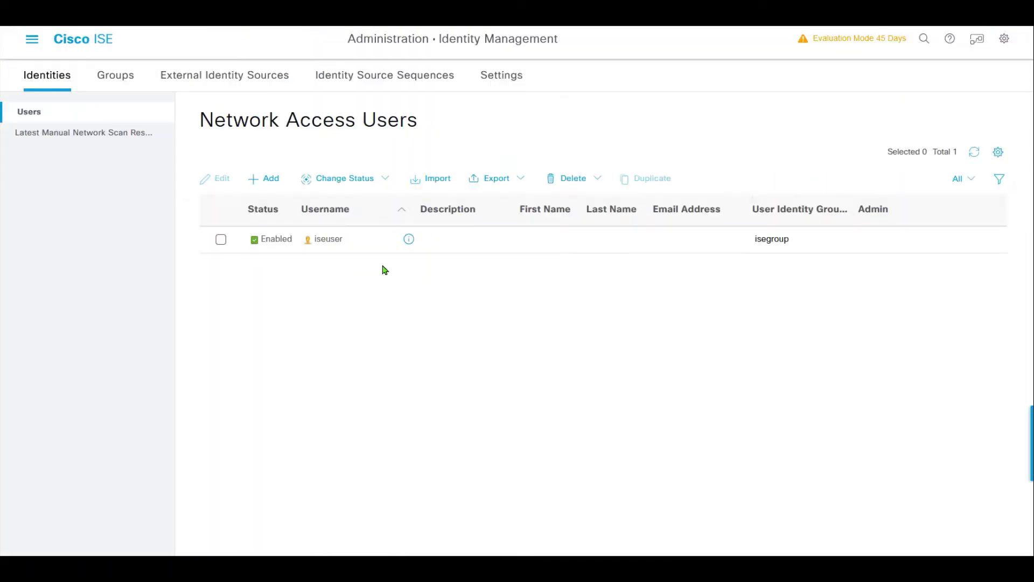
- Navigate to Policy > Policy Elements > Dictionaries in Cisco ISE
{"action": "left_click", "coordinate": [34, 45]}
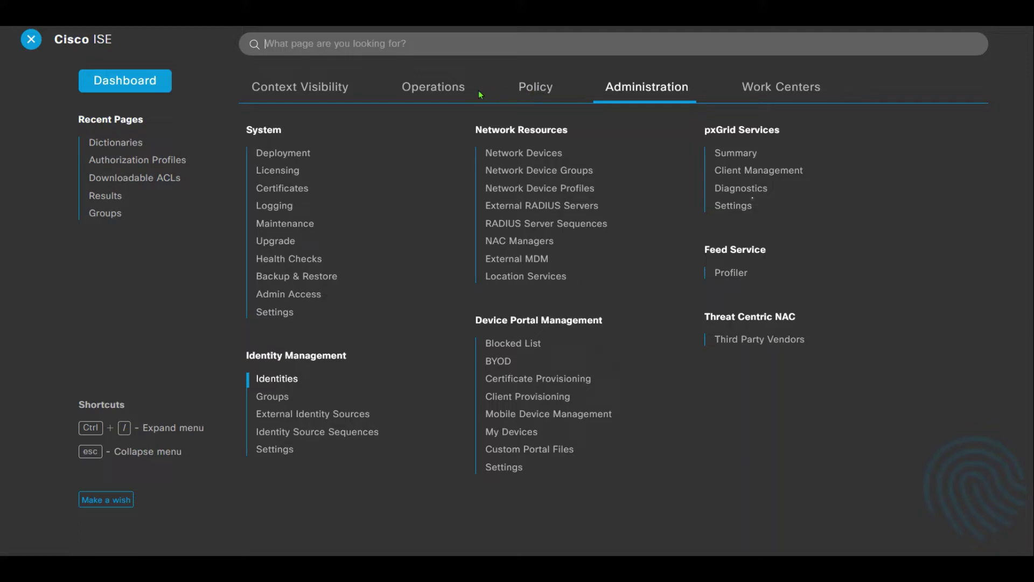
{"action": "left_click", "coordinate": [538, 92]}
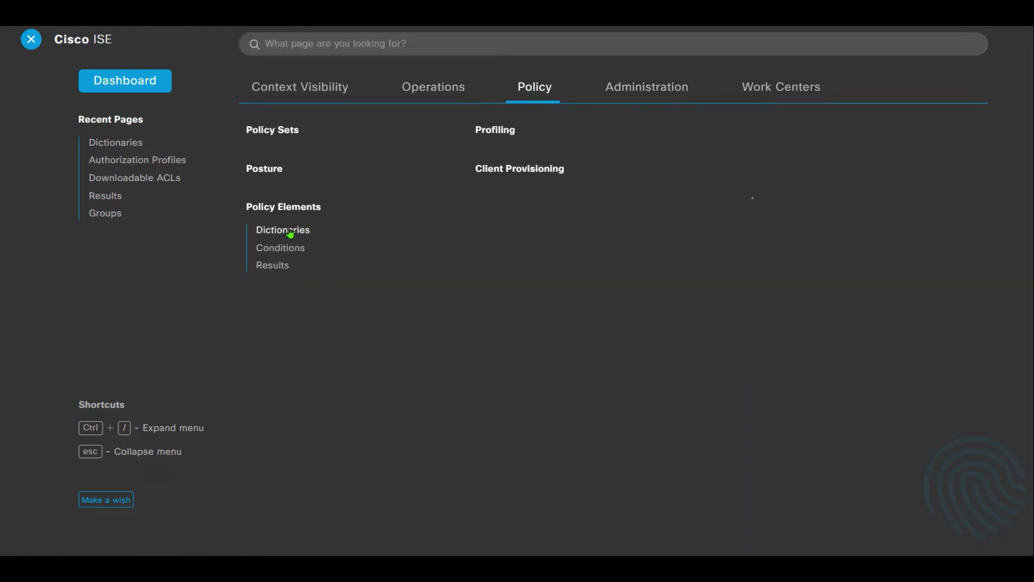
{"action": "left_click", "coordinate": [290, 230]}
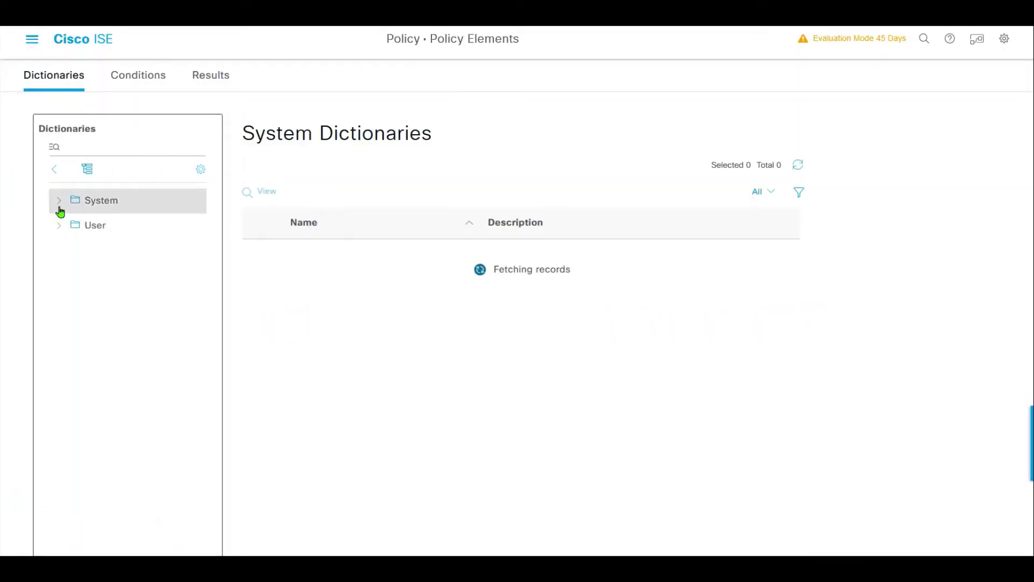
- Expand System > Radius > RADIUS Vendors in the Dictionaries tree and list vendor dictionaries
{"action": "left_click", "coordinate": [59, 203]}
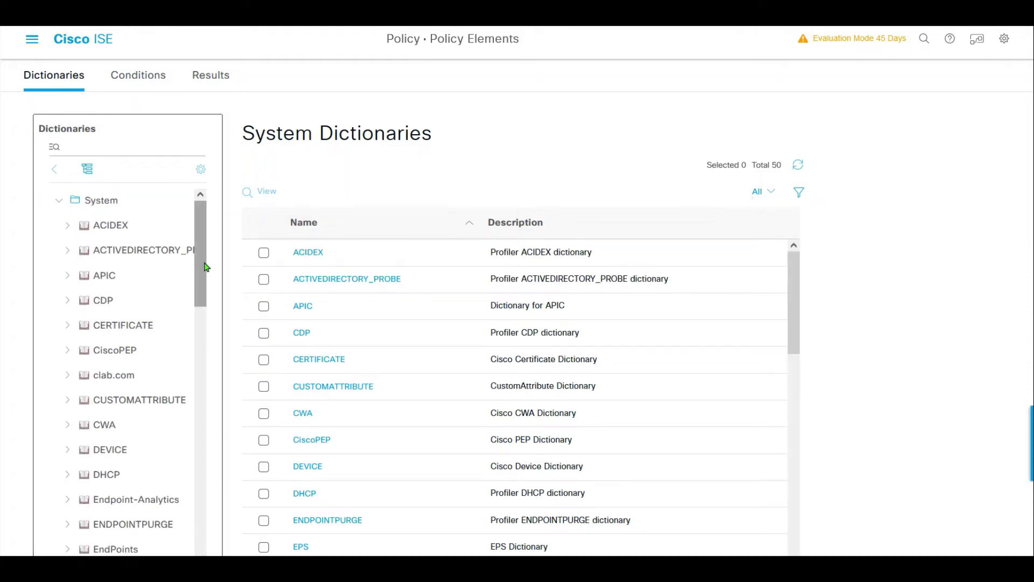
{"action": "left_click_drag", "start_coordinate": [206, 266], "coordinate": [180, 482]}
{"action": "left_click", "coordinate": [63, 460]}
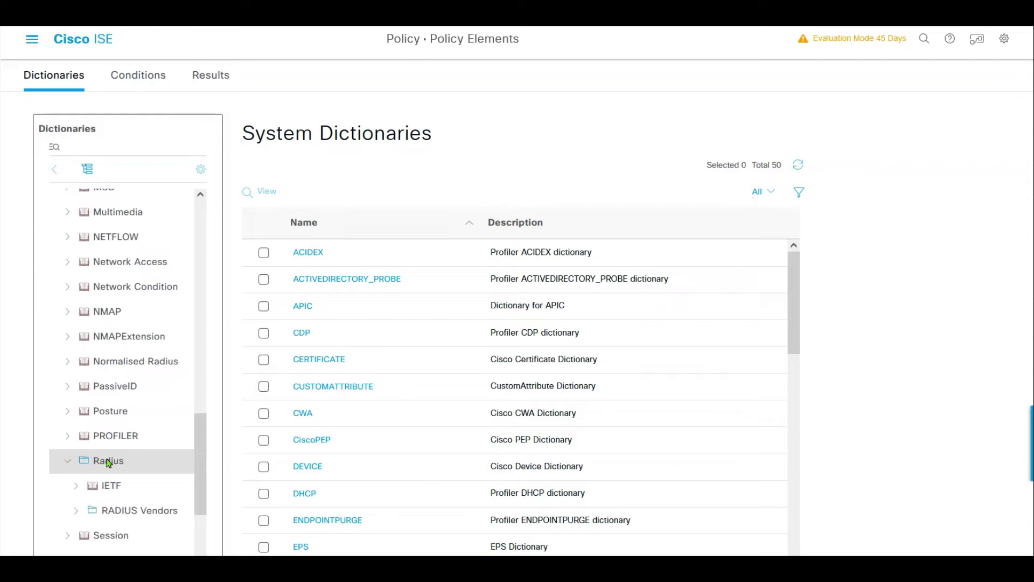
{"action": "left_click", "coordinate": [76, 511]}
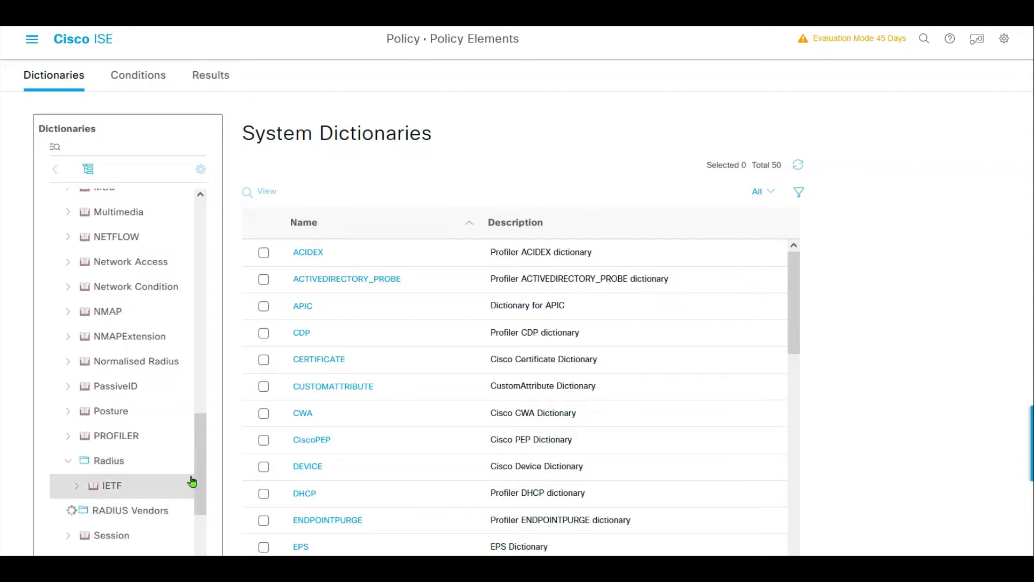
{"action": "left_click", "coordinate": [196, 480]}
{"action": "left_click_drag", "start_coordinate": [200, 488], "coordinate": [198, 465]}
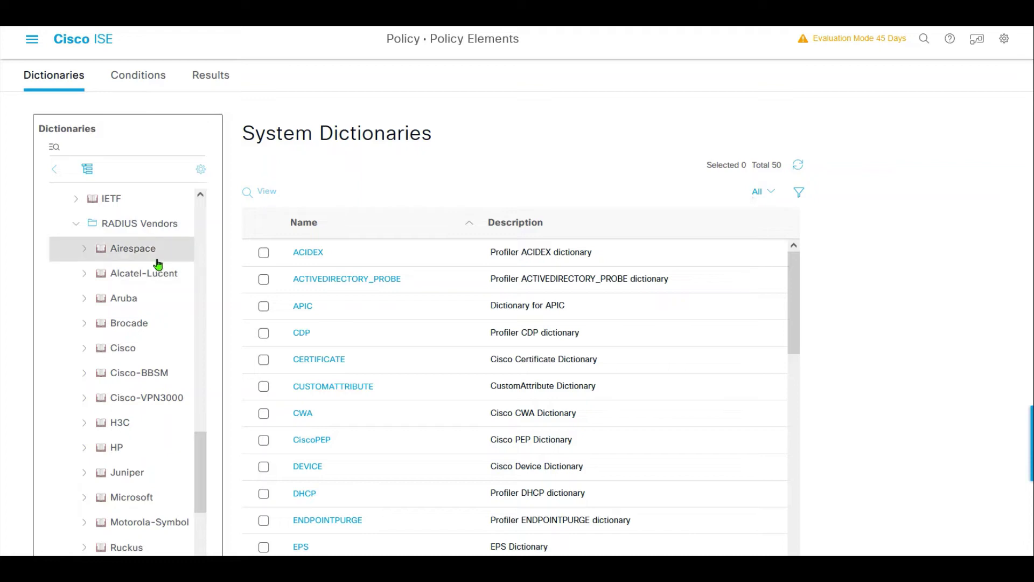
{"action": "left_click_drag", "start_coordinate": [199, 463], "coordinate": [198, 426]}
{"action": "left_click", "coordinate": [140, 404]}
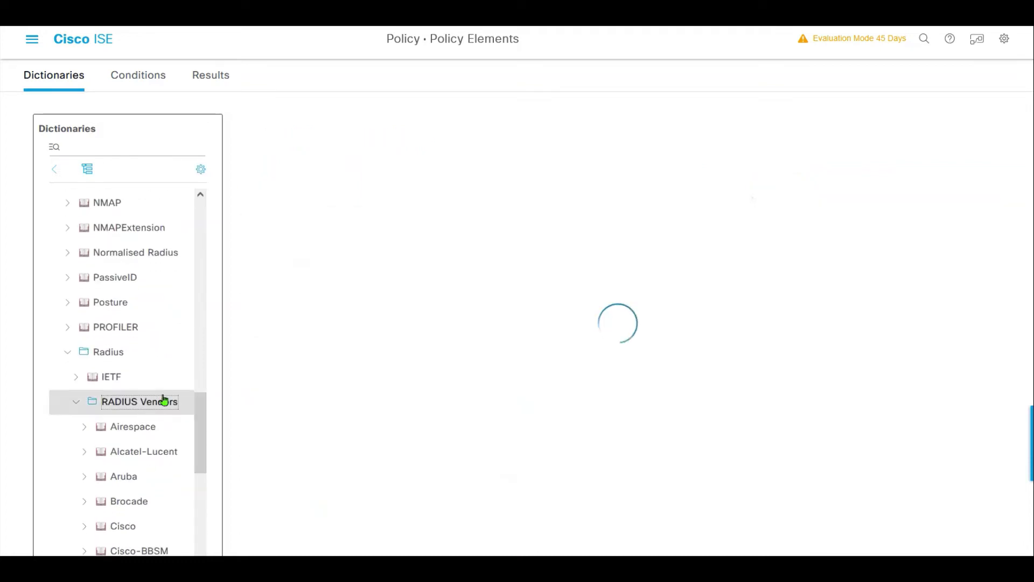
- Create the RADIUS vendor dictionary 'Fortinet' with Vendor ID 12356 and check the vendors list
{"action": "left_click", "coordinate": [303, 186]}
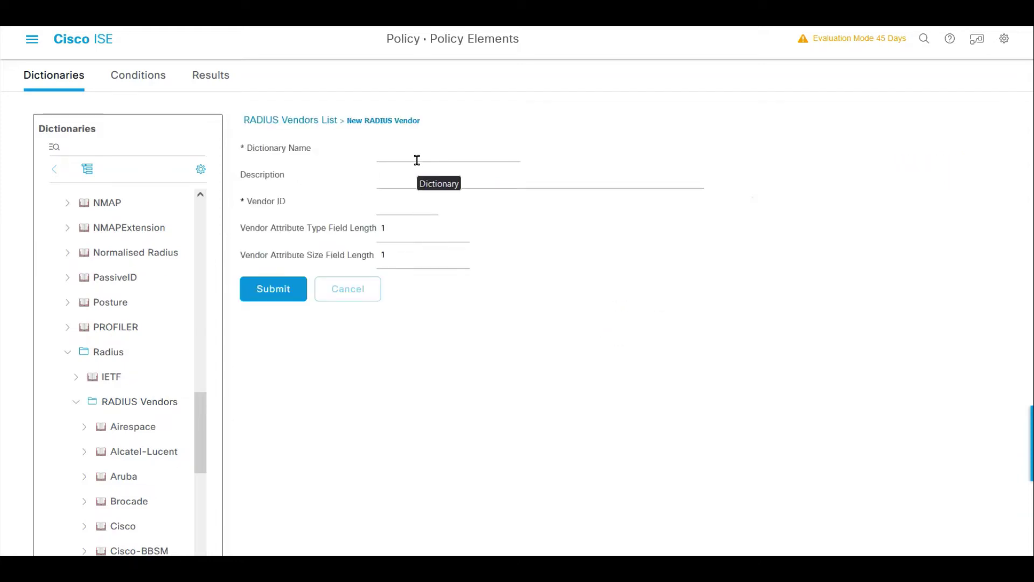
{"action": "left_click", "coordinate": [416, 160]}
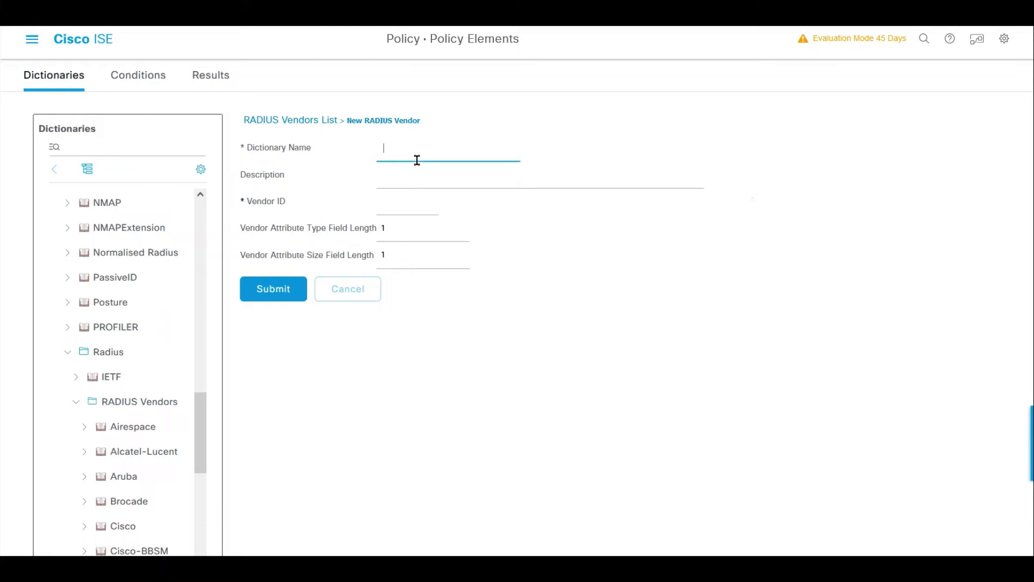
{"action": "type", "text": "Fortinet"}
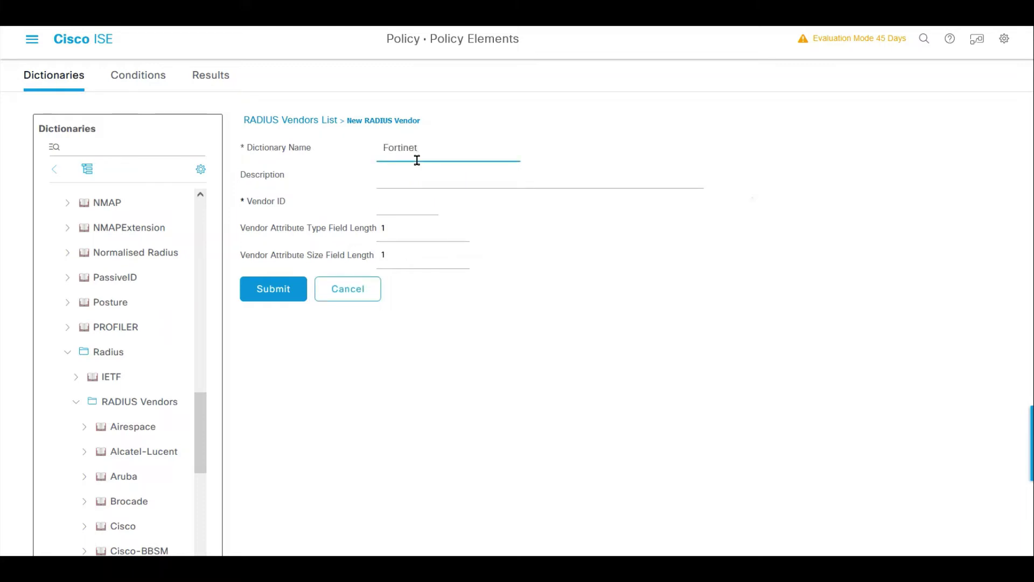
{"action": "key", "text": "Tab"}
{"action": "key", "text": "Tab"}
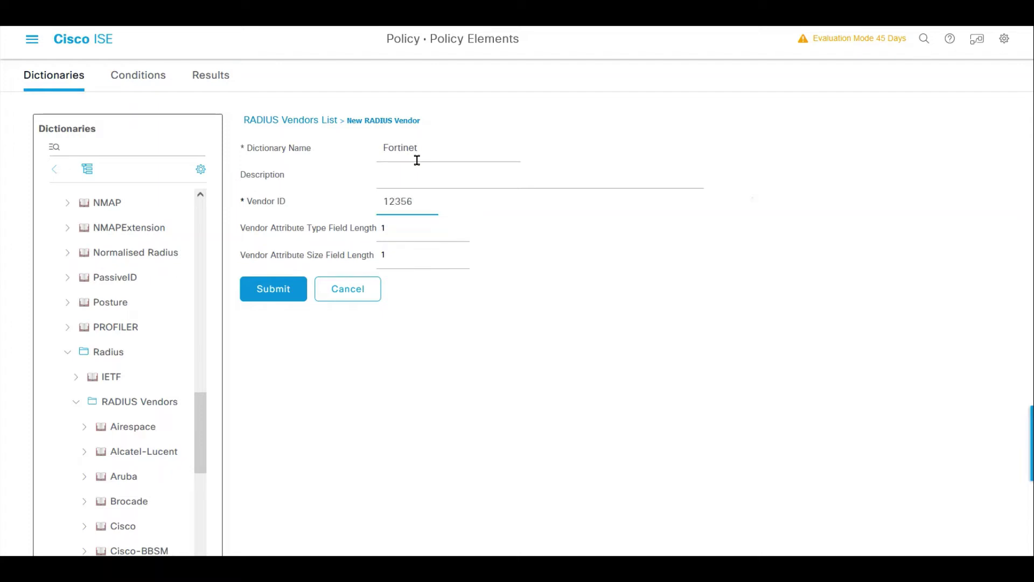
{"action": "left_click", "coordinate": [275, 299]}
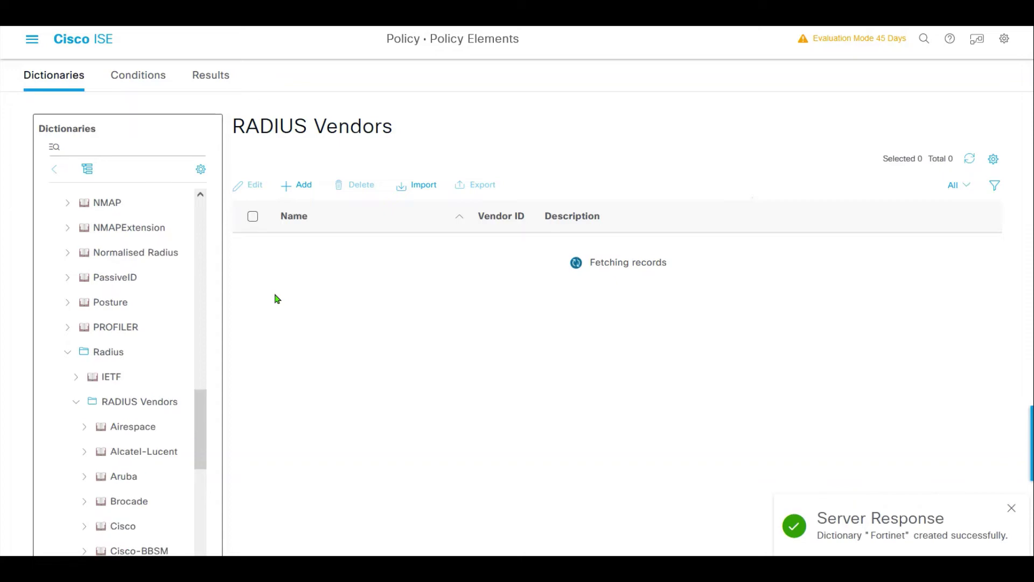
{"action": "scroll", "coordinate": [369, 374], "scroll_direction": "down", "scroll_amount": 1}
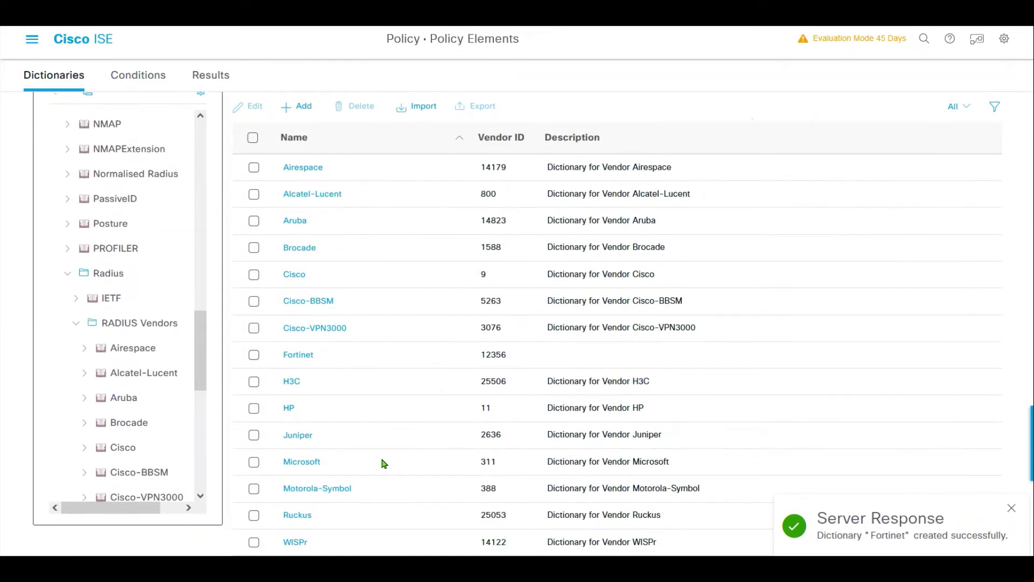
{"action": "scroll", "coordinate": [383, 461], "scroll_direction": "up", "scroll_amount": 1}
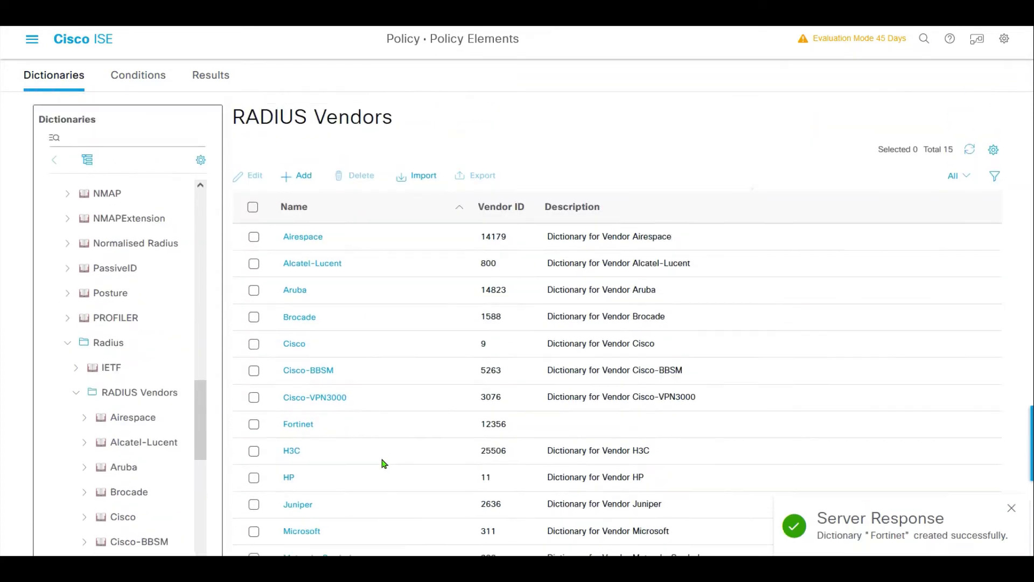
- Add attribute Fortinet-Group-Name with ID 1 to the Fortinet dictionary and verify its attribute list
{"action": "left_click", "coordinate": [286, 425]}
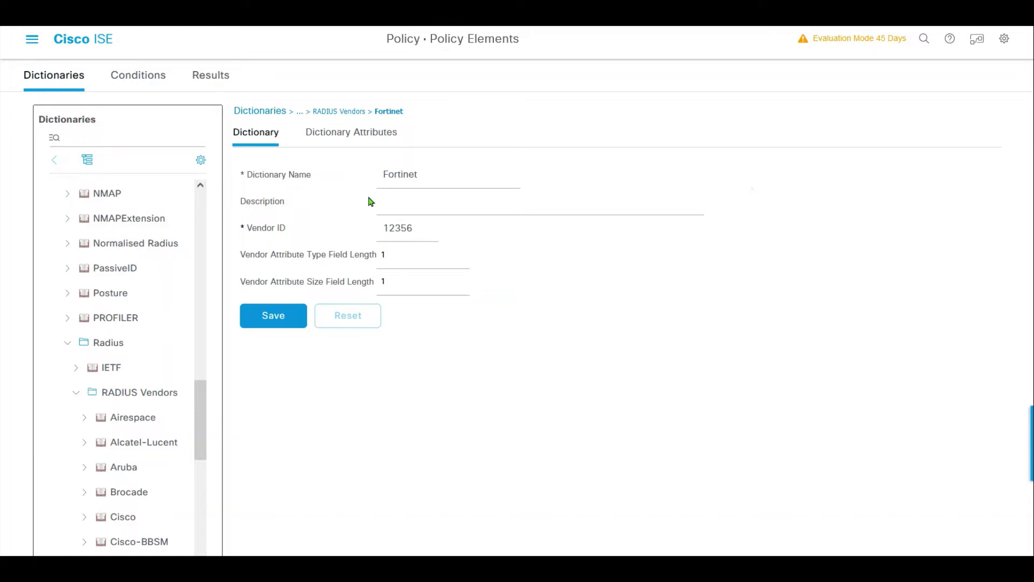
{"action": "left_click", "coordinate": [334, 141]}
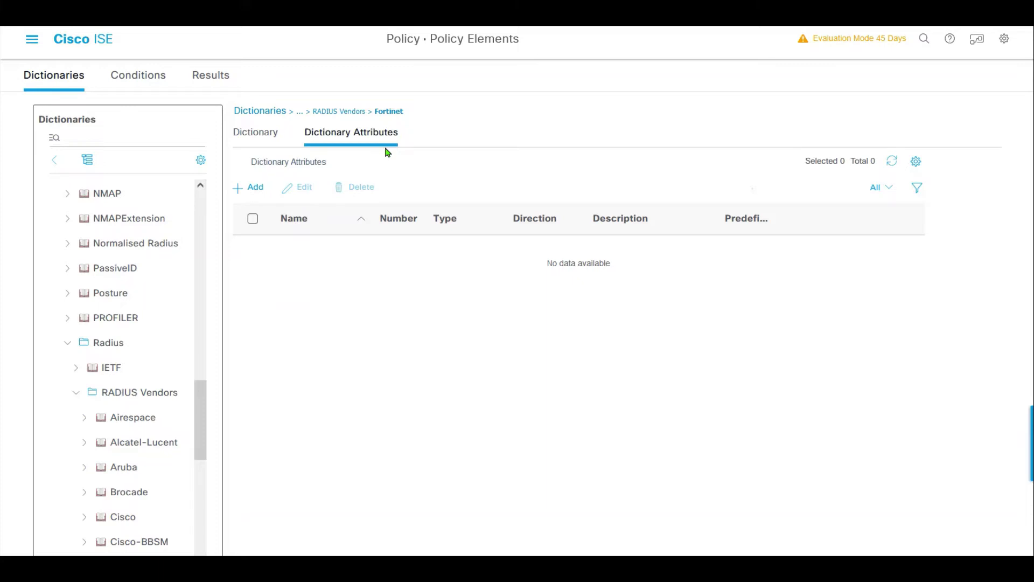
{"action": "left_click", "coordinate": [249, 187]}
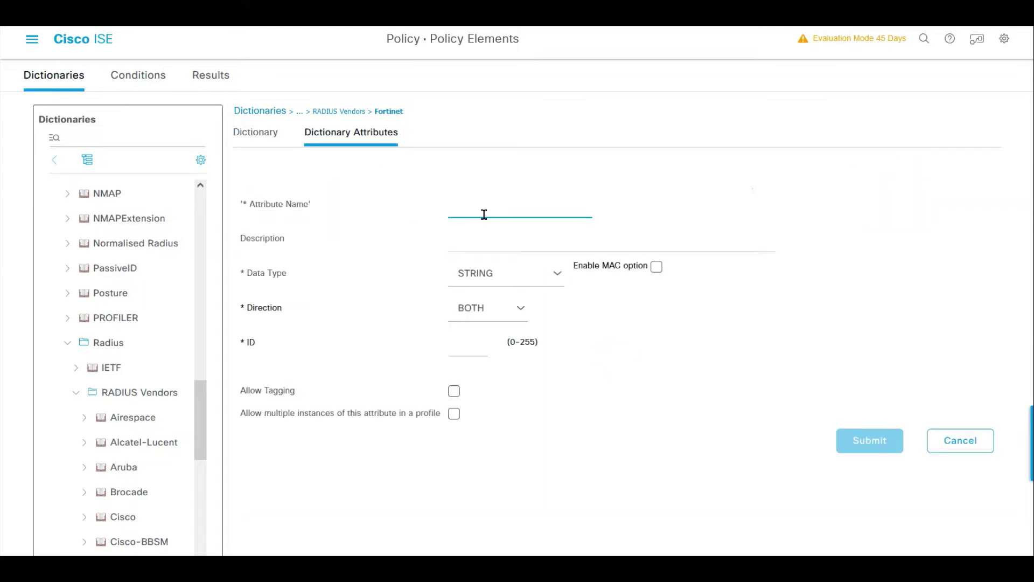
{"action": "type", "text": "Fortinet-Group-Name"}
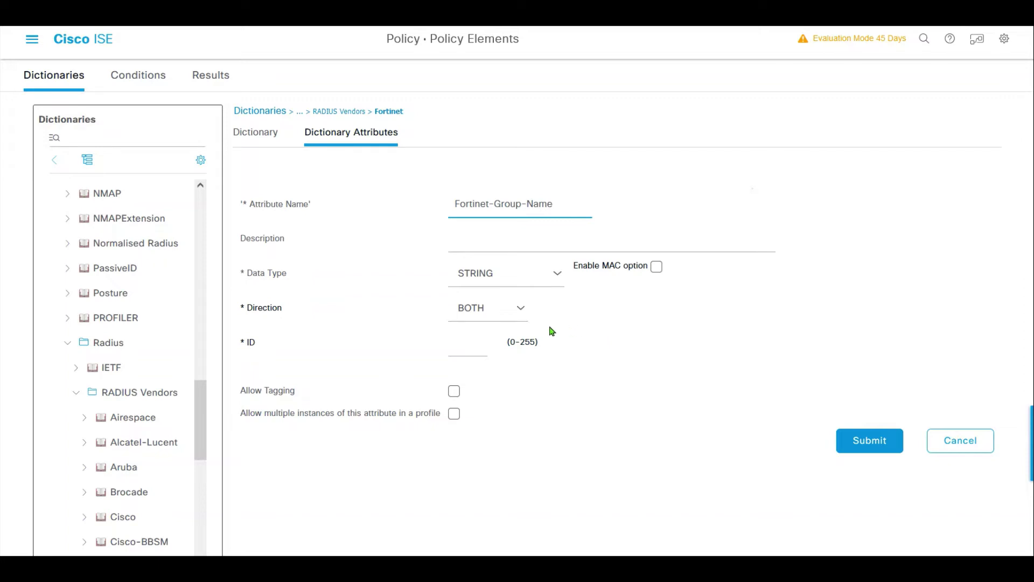
{"action": "left_click", "coordinate": [469, 338]}
{"action": "type", "text": "1"}
{"action": "left_click", "coordinate": [632, 366]}
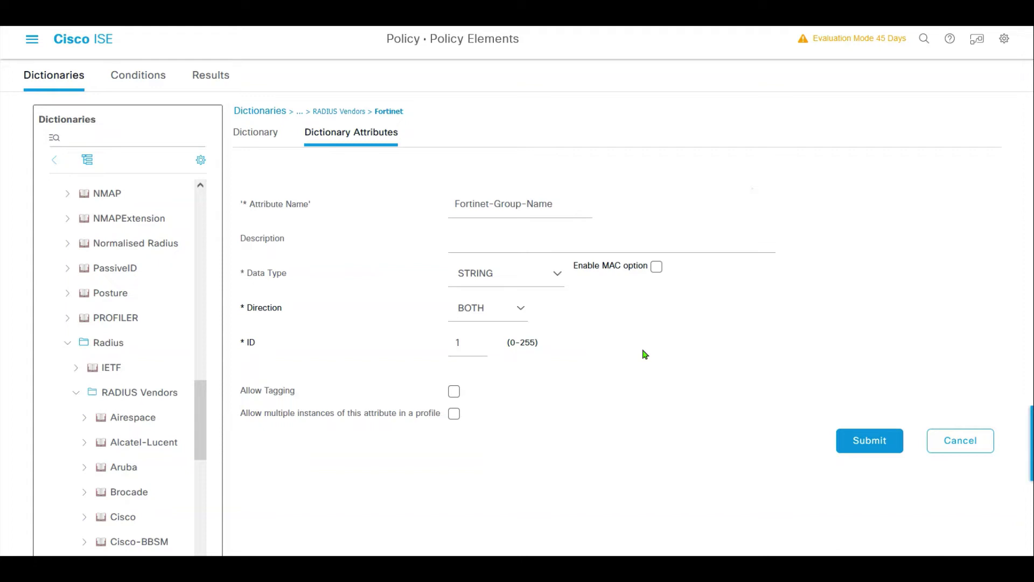
{"action": "left_click", "coordinate": [861, 439]}
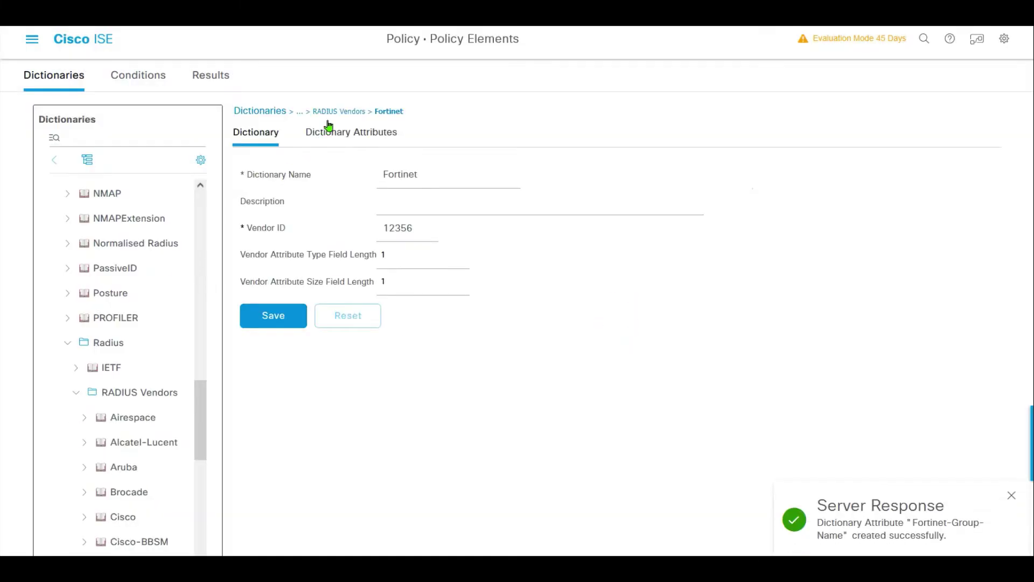
{"action": "left_click", "coordinate": [347, 137]}
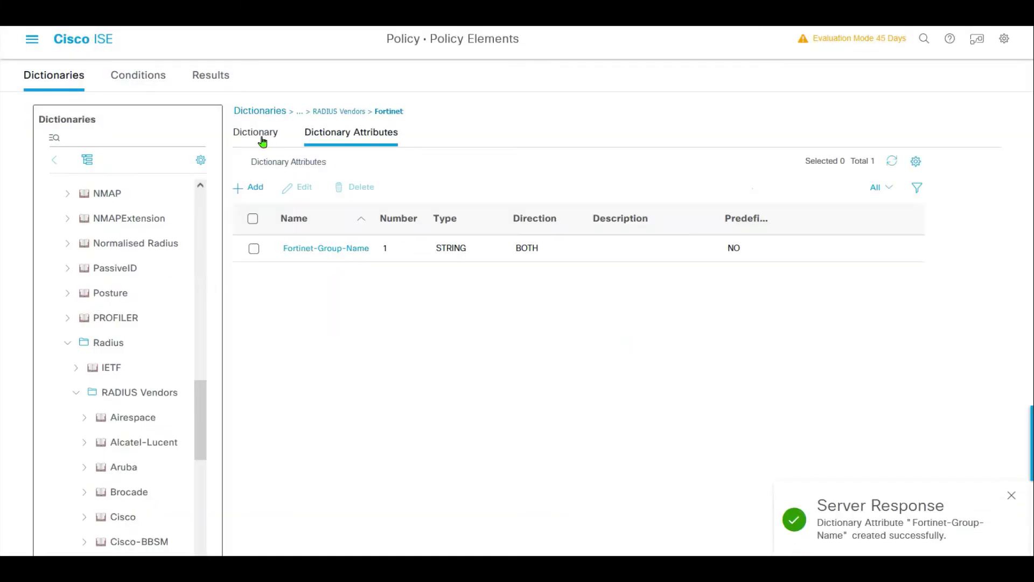
{"action": "left_click", "coordinate": [262, 142]}
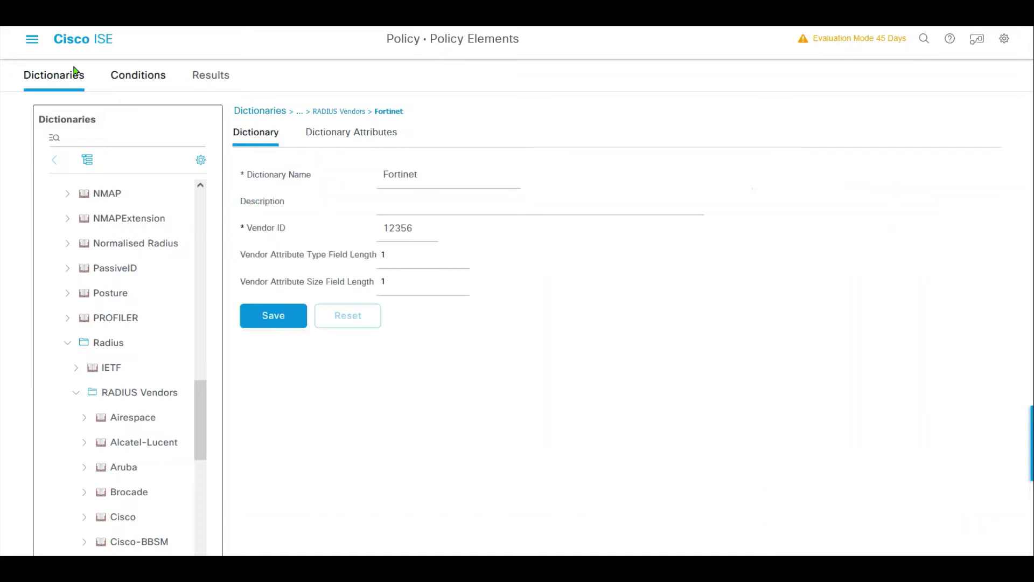
- Start a new profile under Results > Authorization > Authorization Profiles
{"action": "left_click", "coordinate": [214, 79]}
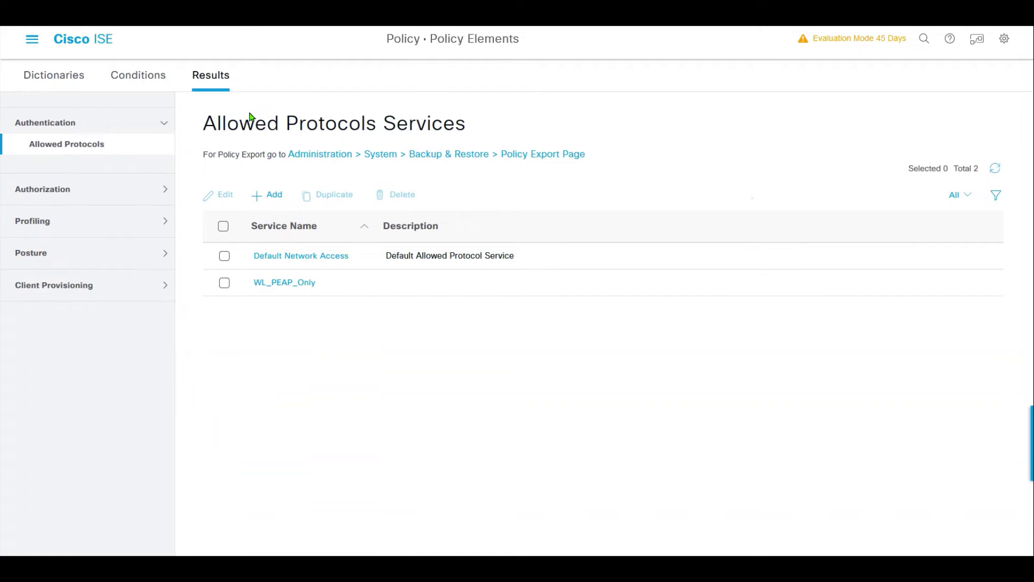
{"action": "left_click", "coordinate": [67, 195]}
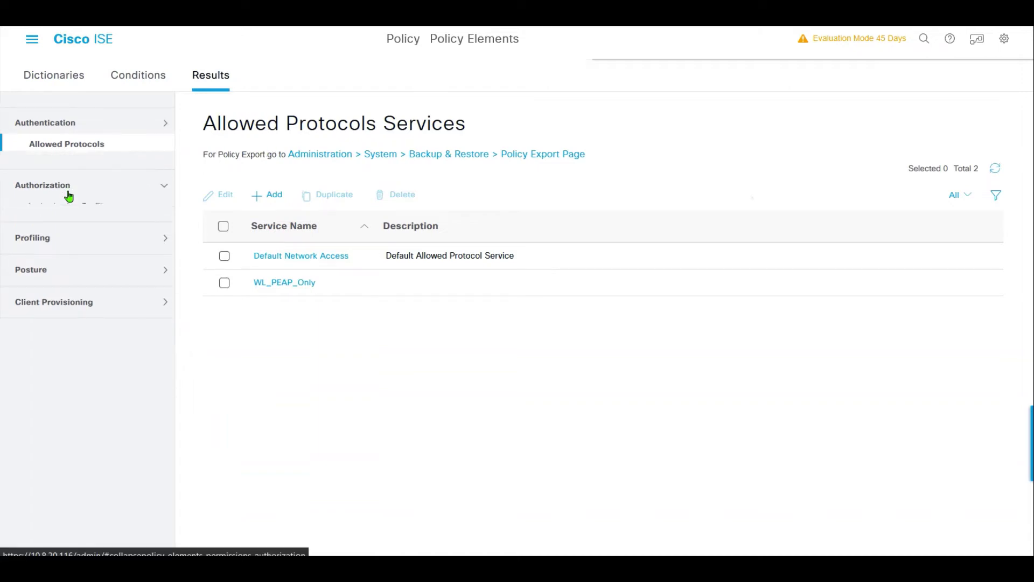
{"action": "left_click", "coordinate": [72, 175]}
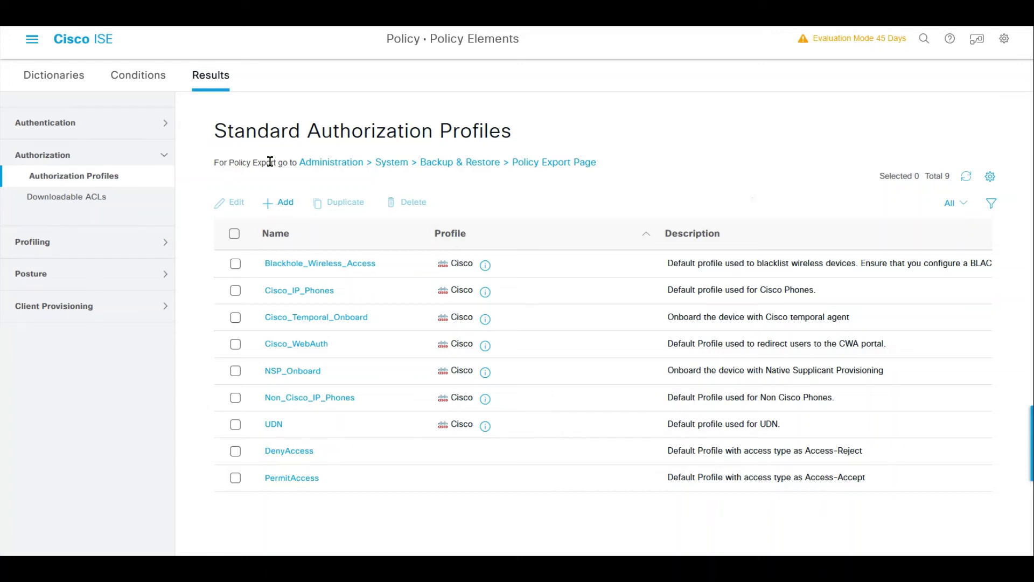
{"action": "left_click", "coordinate": [286, 203]}
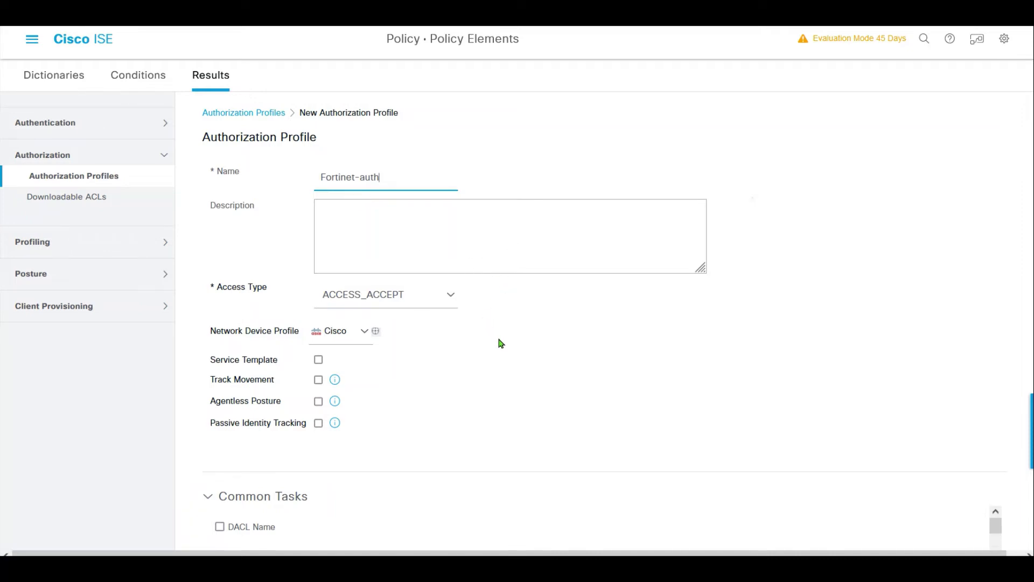
{"action": "scroll", "coordinate": [501, 344], "scroll_direction": "down", "scroll_amount": 1}
{"action": "scroll", "coordinate": [482, 354], "scroll_direction": "up", "scroll_amount": 1}
{"action": "scroll", "coordinate": [948, 391], "scroll_direction": "down", "scroll_amount": 3}
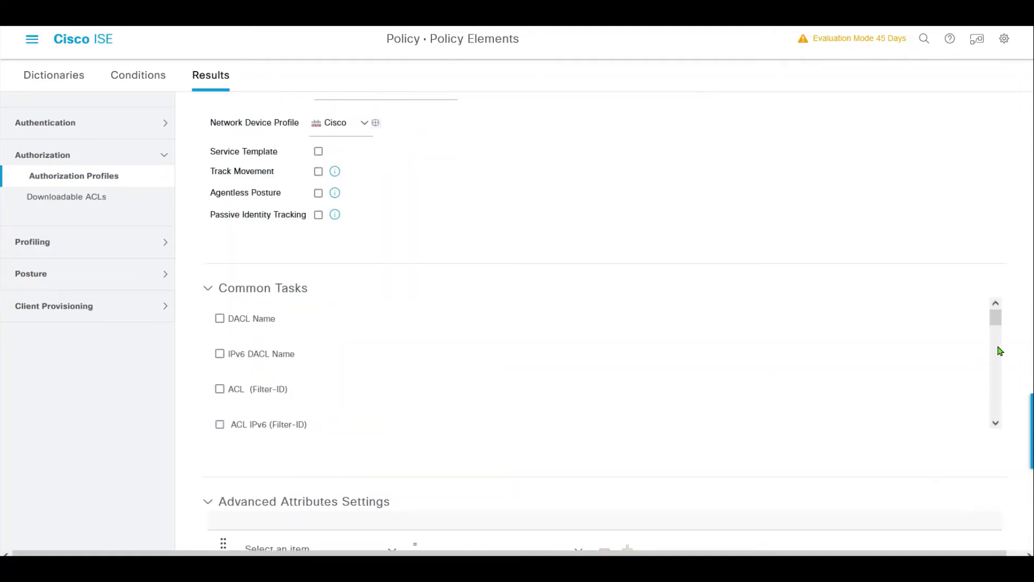
{"action": "scroll", "coordinate": [726, 404], "scroll_direction": "down", "scroll_amount": 2}
{"action": "scroll", "coordinate": [641, 426], "scroll_direction": "up", "scroll_amount": 1}
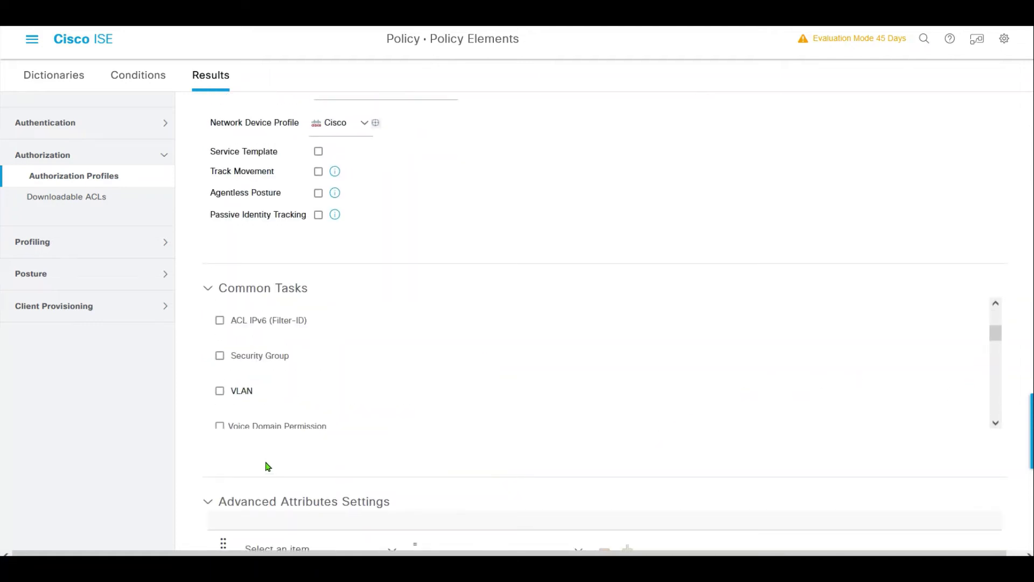
{"action": "scroll", "coordinate": [272, 462], "scroll_direction": "down", "scroll_amount": 2}
{"action": "scroll", "coordinate": [259, 459], "scroll_direction": "down", "scroll_amount": 1}
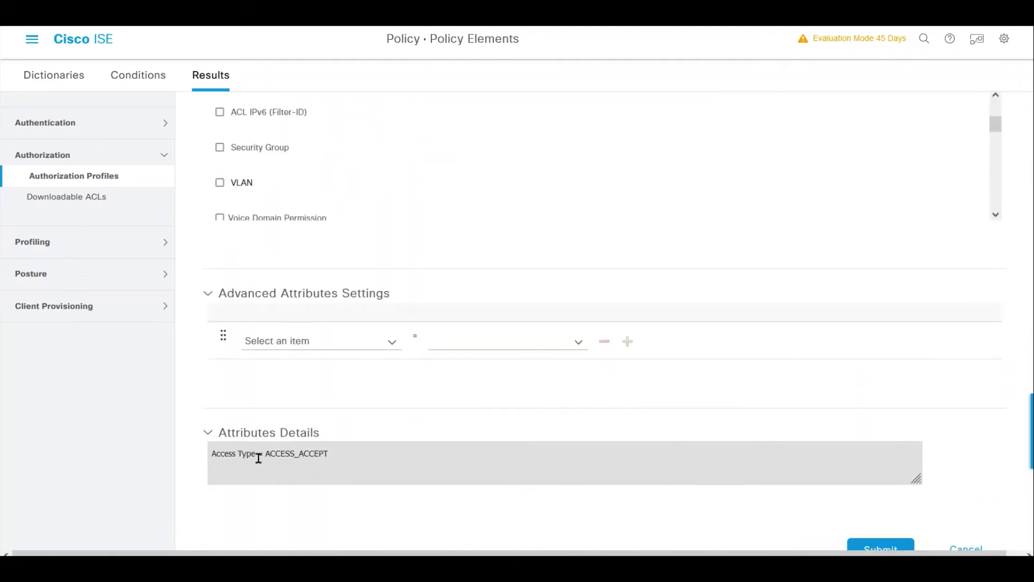
- Set advanced attribute Fortinet:Fortinet-Group-Name = clab-ise-group1 and submit the Fortinet-auth profile
{"action": "left_click", "coordinate": [392, 347]}
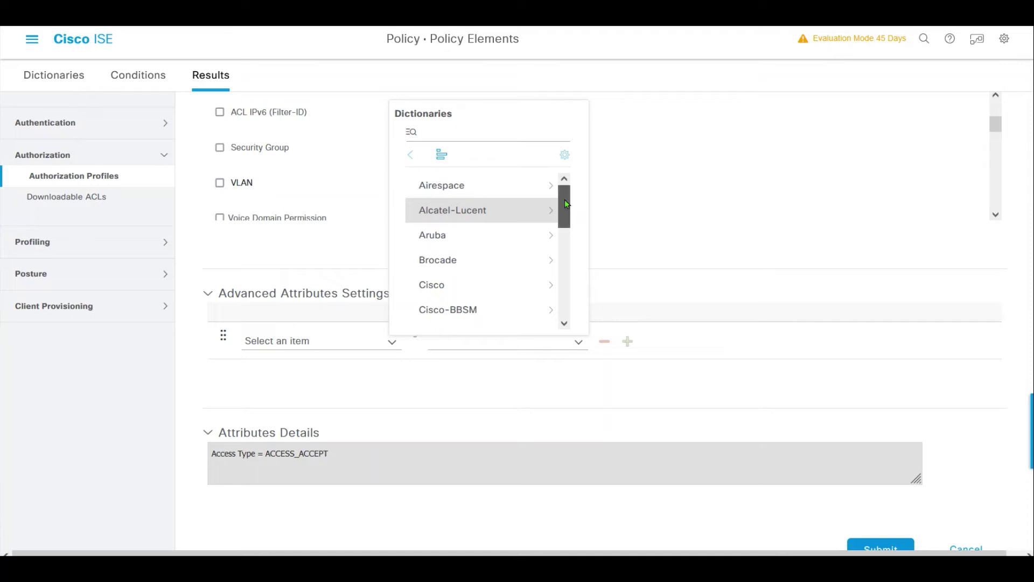
{"action": "scroll", "coordinate": [562, 211], "scroll_direction": "down", "scroll_amount": 3}
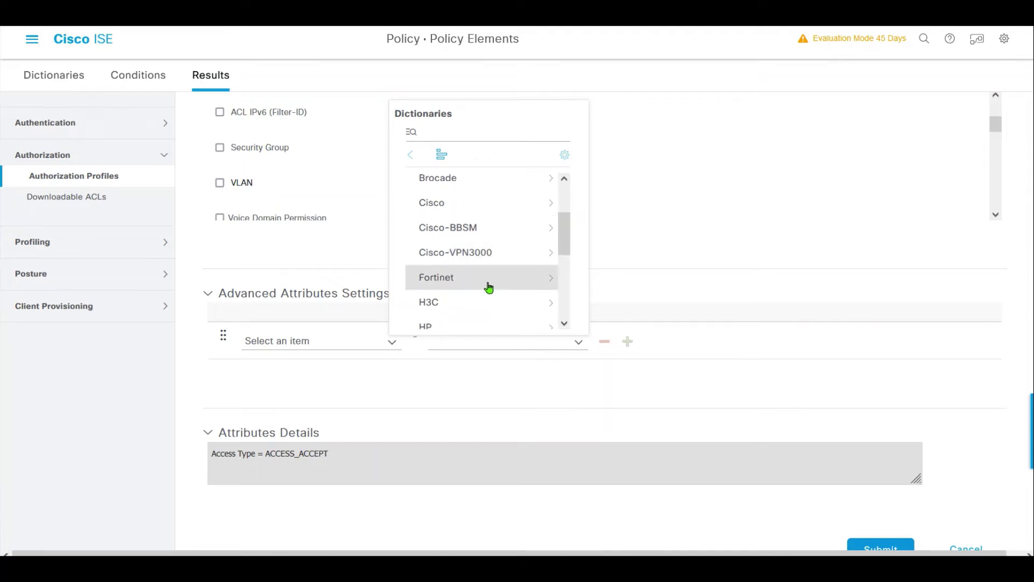
{"action": "left_click", "coordinate": [489, 286]}
{"action": "left_click", "coordinate": [499, 186]}
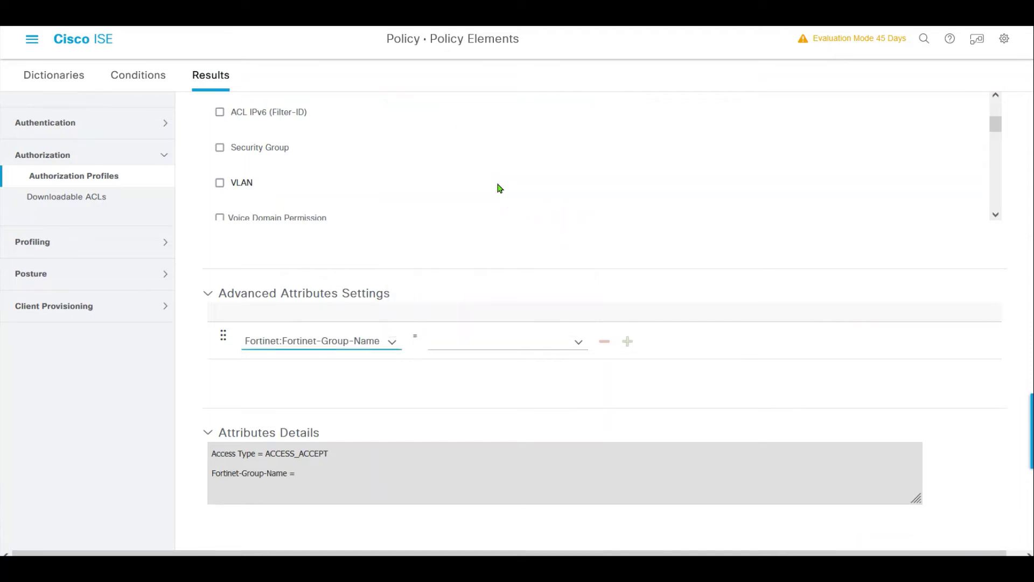
{"action": "left_click", "coordinate": [467, 339]}
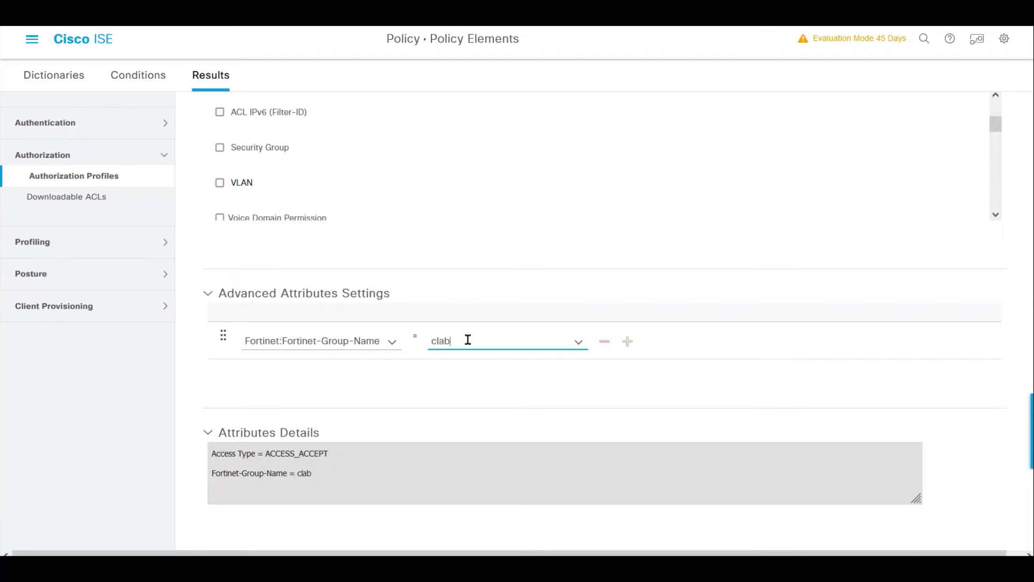
{"action": "type", "text": "clab-ise-group1"}
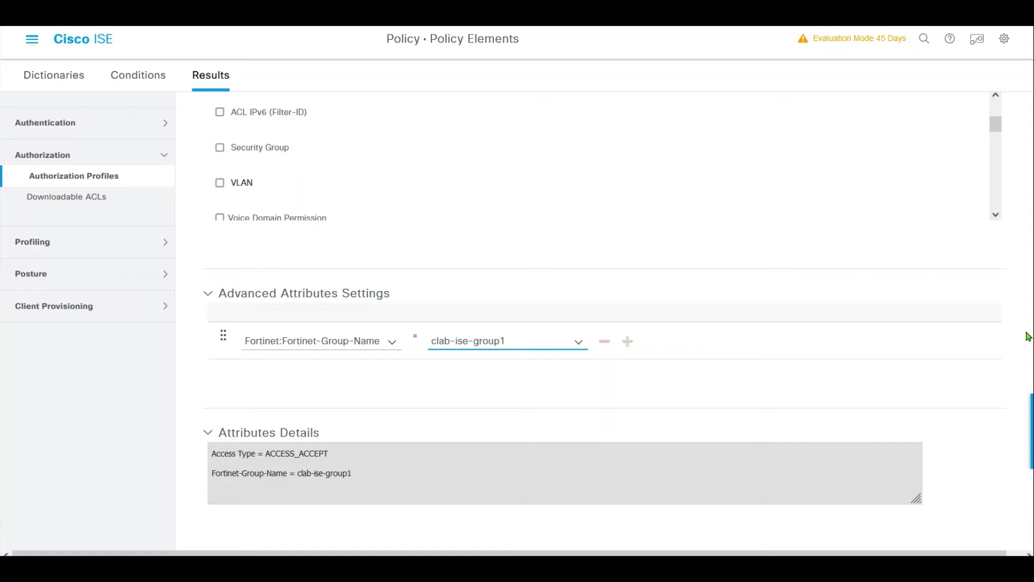
{"action": "scroll", "coordinate": [603, 323], "scroll_direction": "down", "scroll_amount": 1}
{"action": "left_click", "coordinate": [883, 538]}
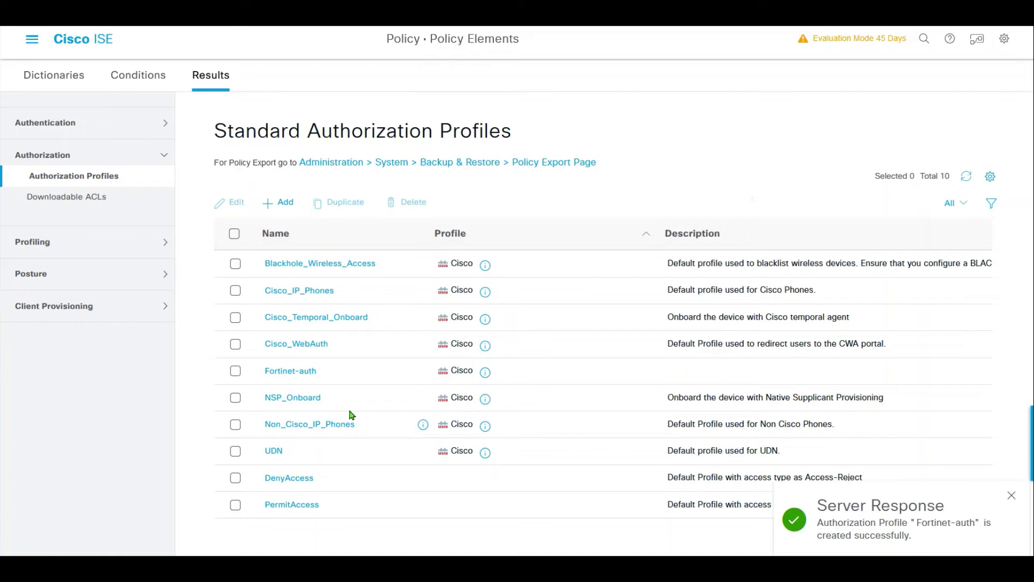
{"action": "left_click", "coordinate": [302, 371]}
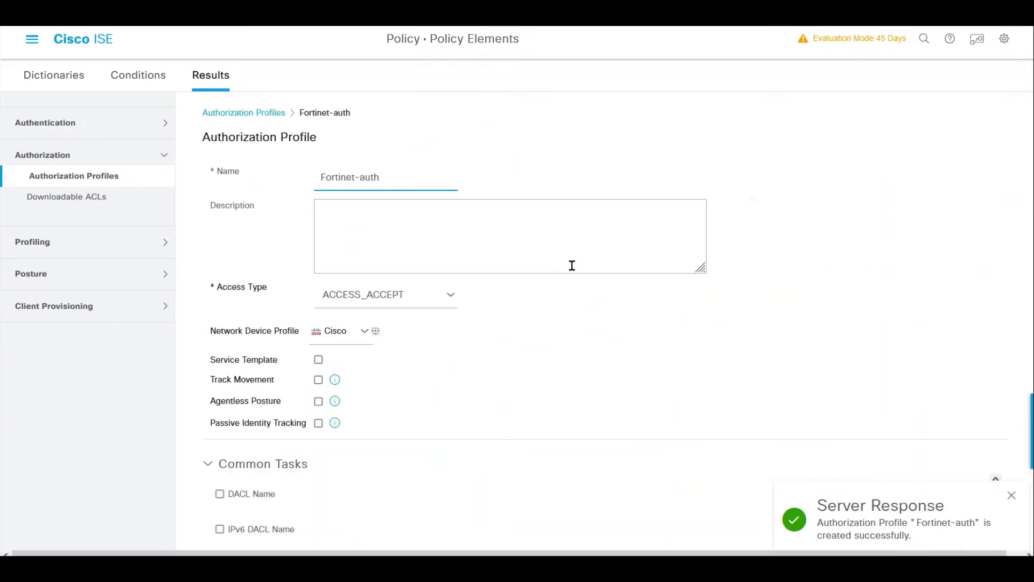
- Review the Fortinet-auth profile and cancel the discard prompt to keep its changes
{"action": "scroll", "coordinate": [1029, 404], "scroll_direction": "down", "scroll_amount": 6}
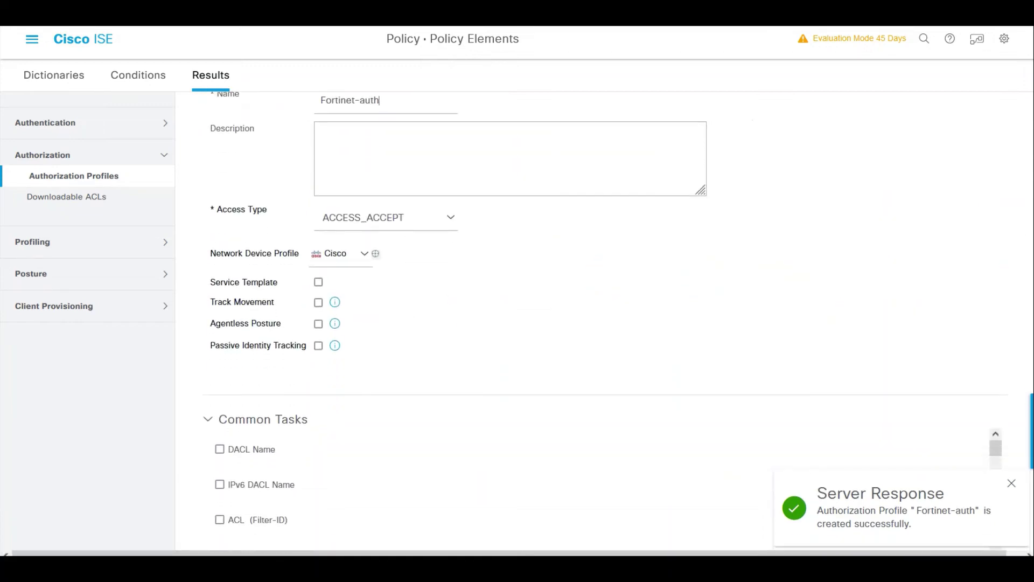
{"action": "scroll", "coordinate": [1028, 404], "scroll_direction": "down", "scroll_amount": 3}
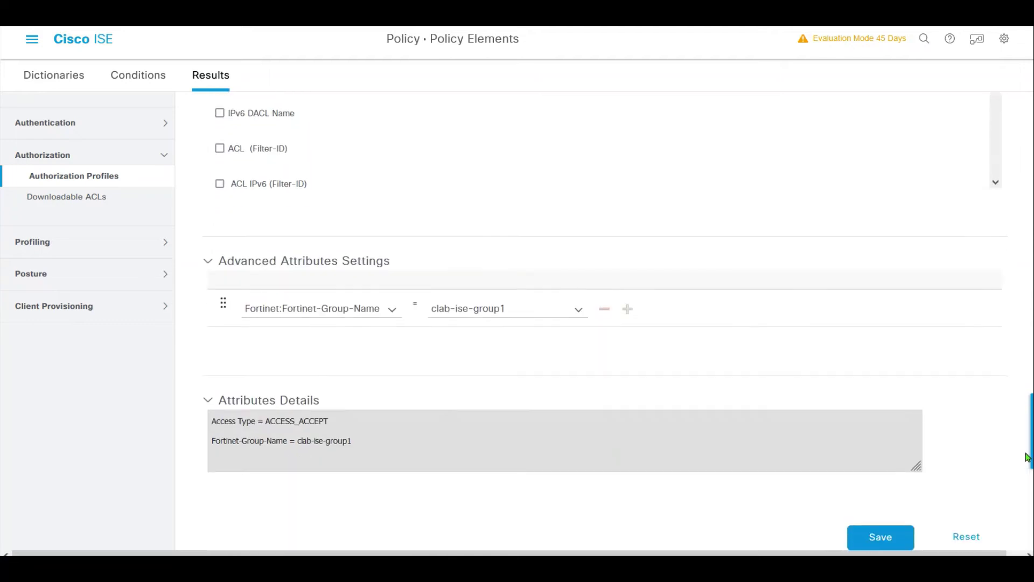
{"action": "scroll", "coordinate": [1027, 457], "scroll_direction": "up", "scroll_amount": 10}
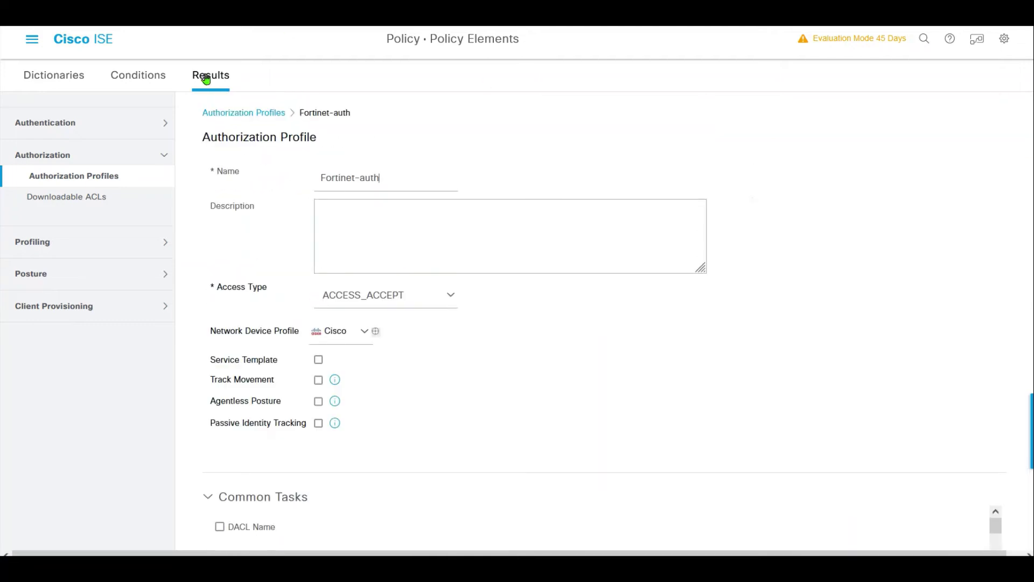
{"action": "left_click", "coordinate": [34, 40]}
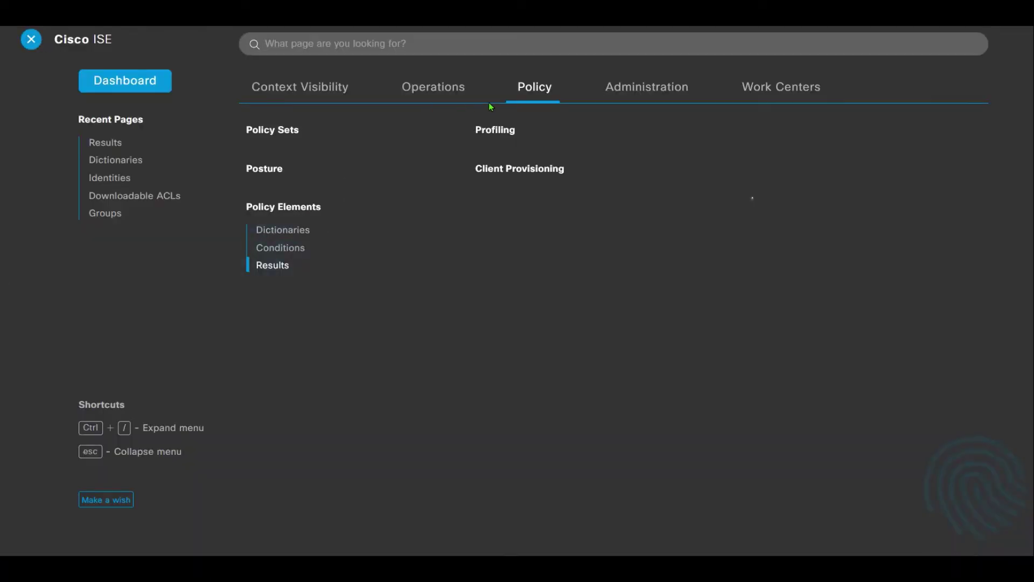
{"action": "left_click", "coordinate": [261, 131]}
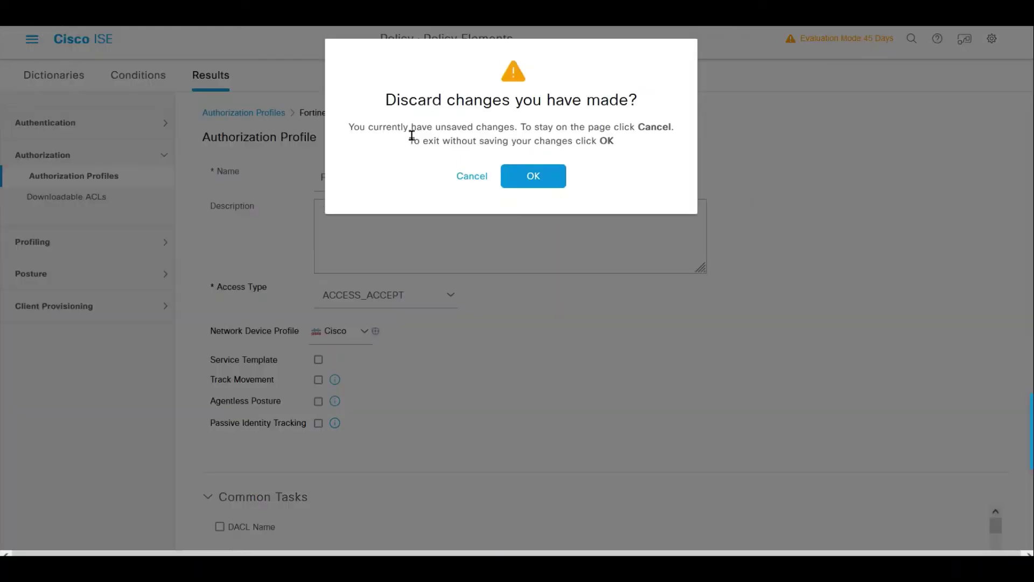
{"action": "left_click", "coordinate": [471, 177]}
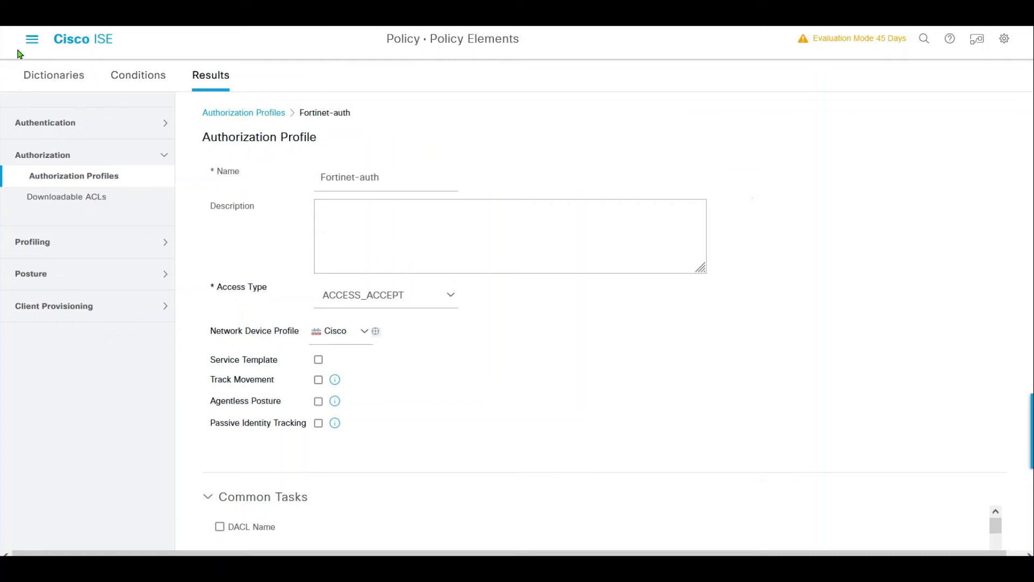
- Go to Policy > Policy Sets from the main menu
{"action": "scroll", "coordinate": [592, 323], "scroll_direction": "down", "scroll_amount": 10}
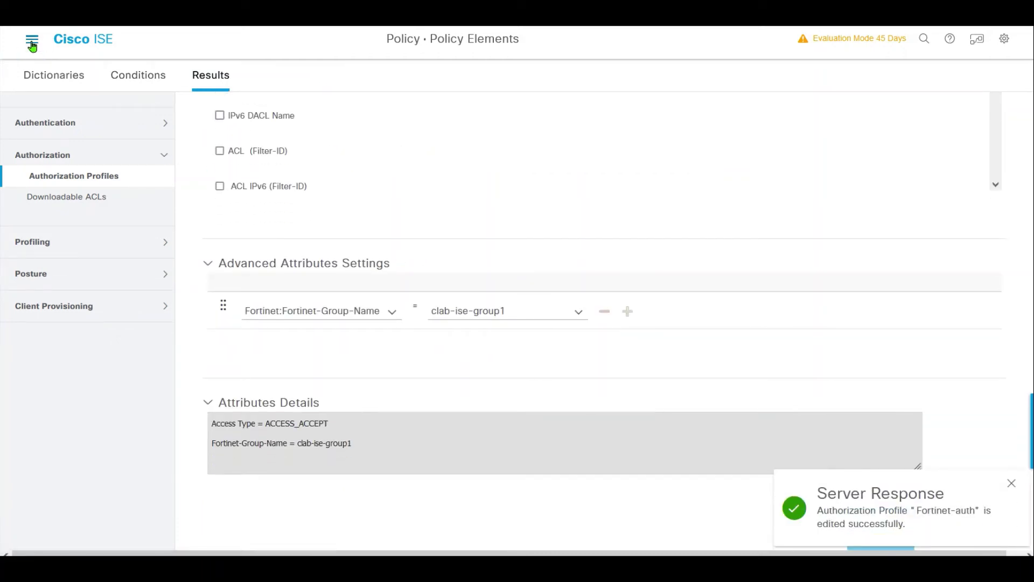
{"action": "left_click", "coordinate": [32, 39]}
{"action": "left_click", "coordinate": [289, 132]}
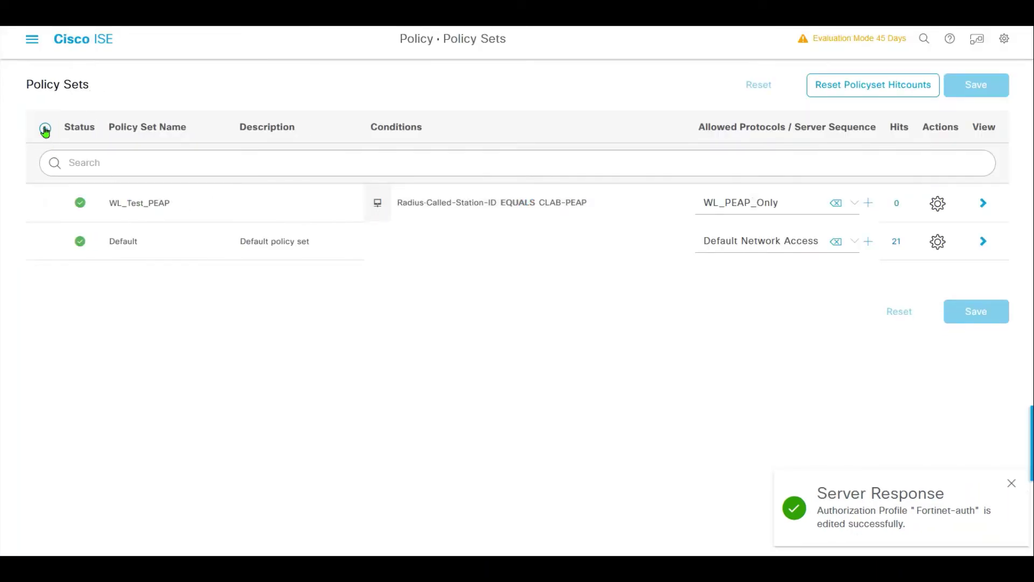
- Add a new policy set named Fortigate-Author and bring up its Conditions Studio
{"action": "left_click", "coordinate": [45, 128]}
{"action": "double_click", "coordinate": [169, 202]}
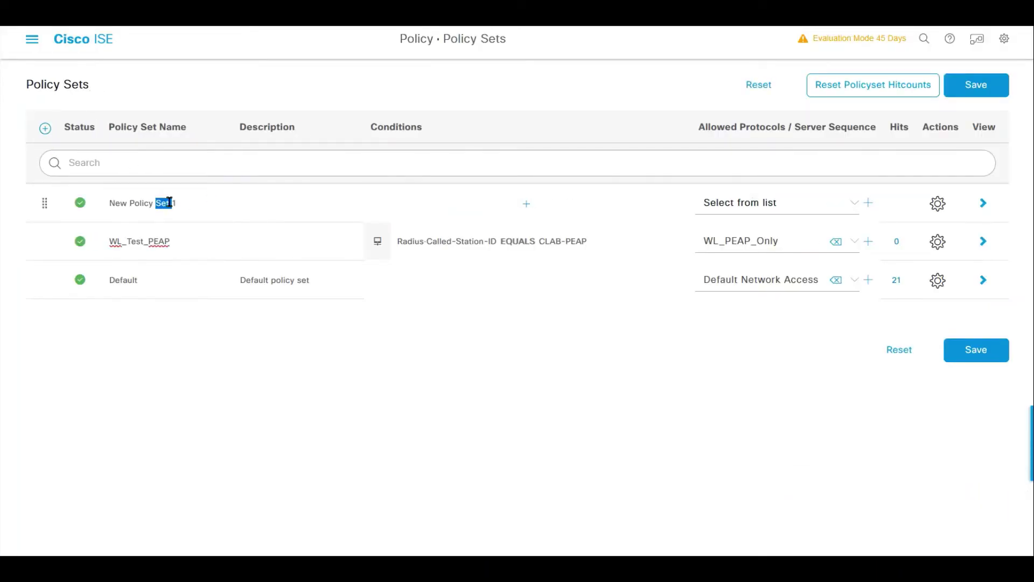
{"action": "type", "text": "For"}
{"action": "key", "text": "ctrl+a"}
{"action": "type", "text": "Fortigate-A"}
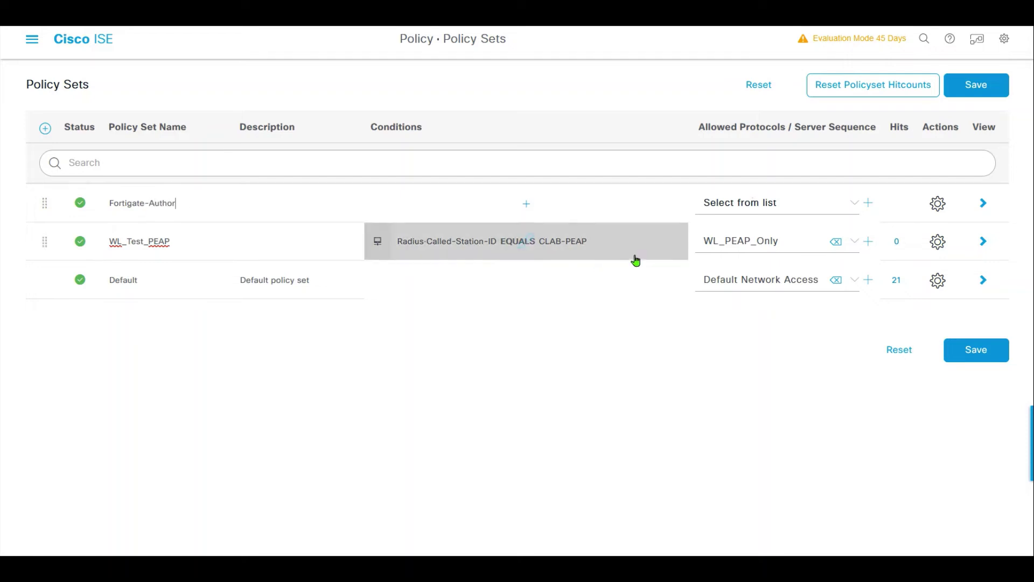
{"action": "left_click", "coordinate": [522, 208]}
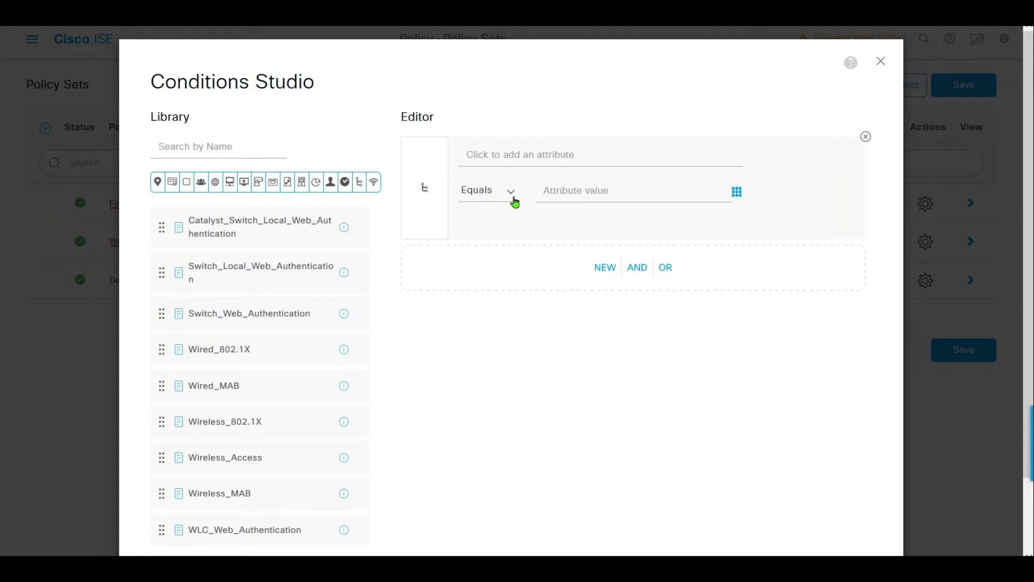
- Apply the condition Network device DEVICE Model Name Equals Fortinet to Fortigate-Author
{"action": "left_click", "coordinate": [507, 156]}
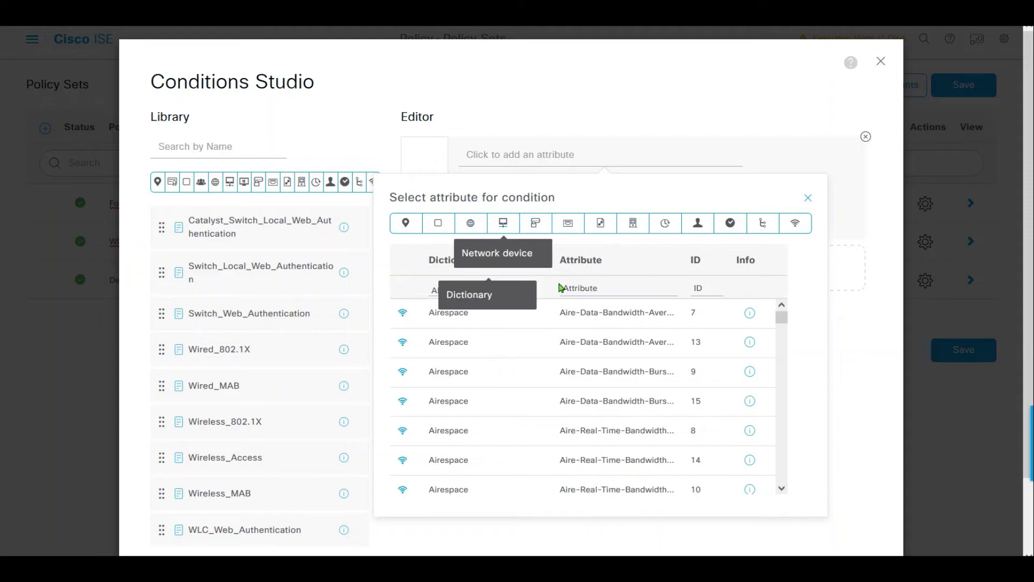
{"action": "left_click", "coordinate": [406, 226]}
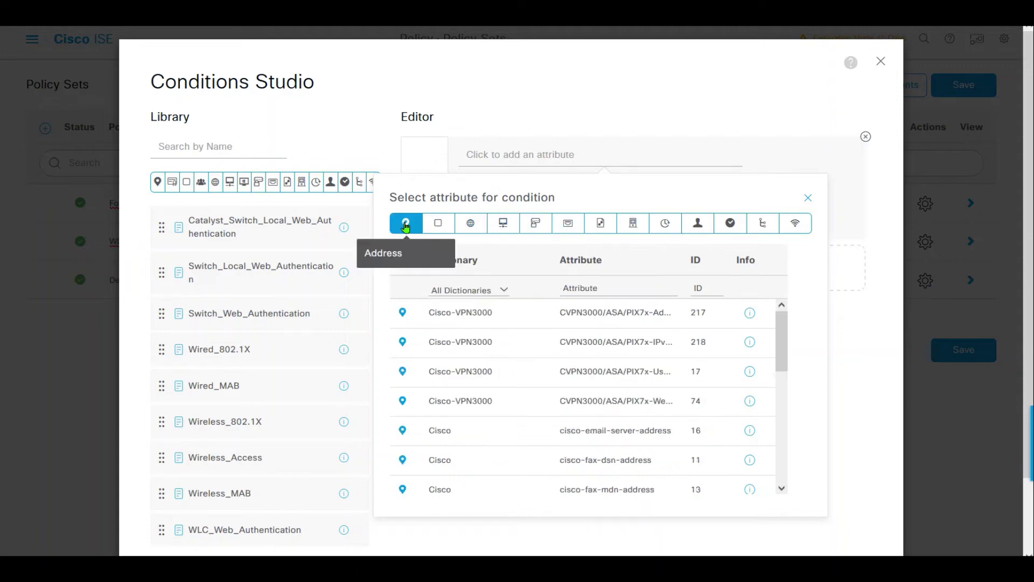
{"action": "left_click", "coordinate": [570, 225]}
{"action": "left_click", "coordinate": [537, 226]}
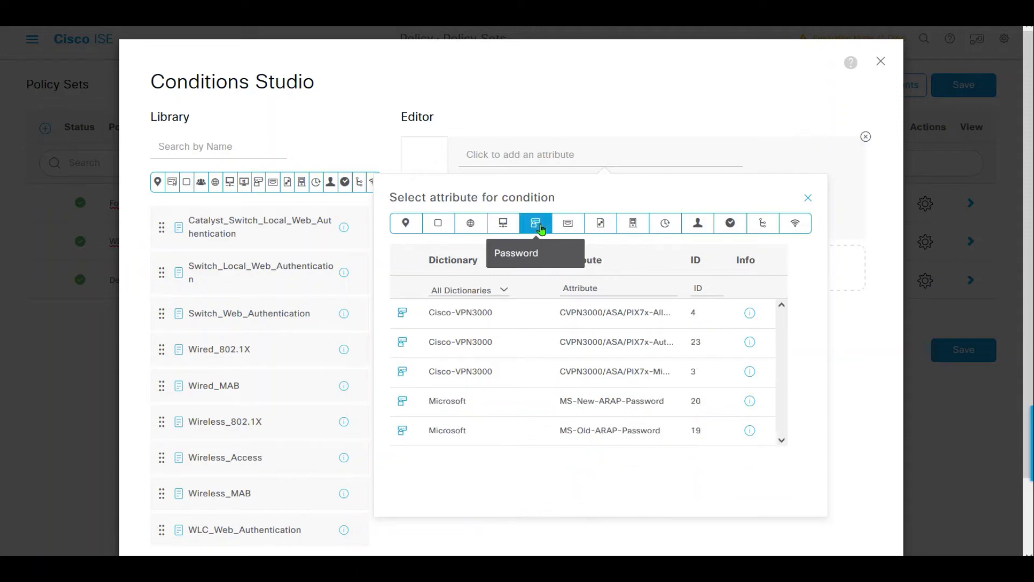
{"action": "left_click", "coordinate": [506, 225]}
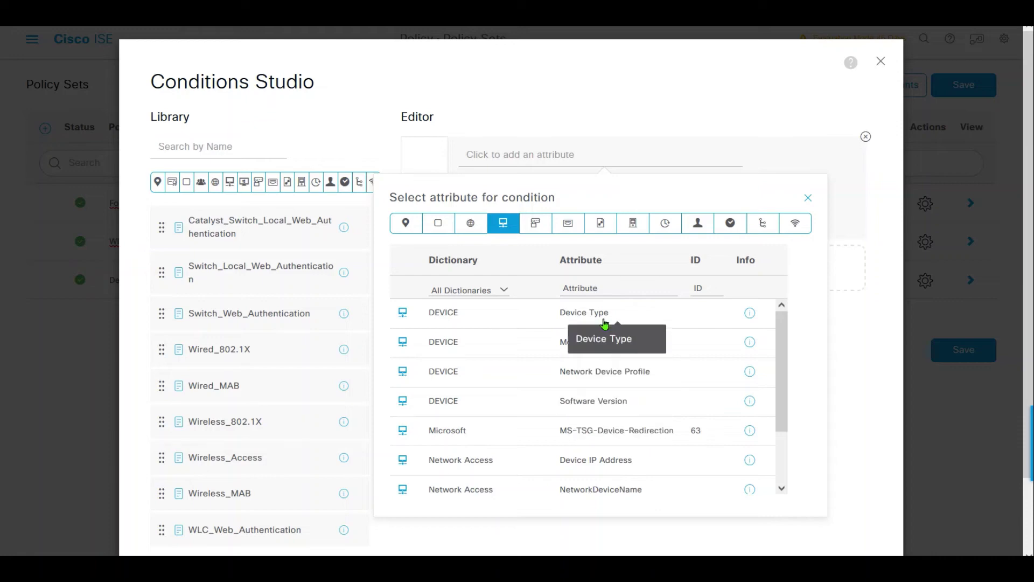
{"action": "left_click", "coordinate": [592, 342]}
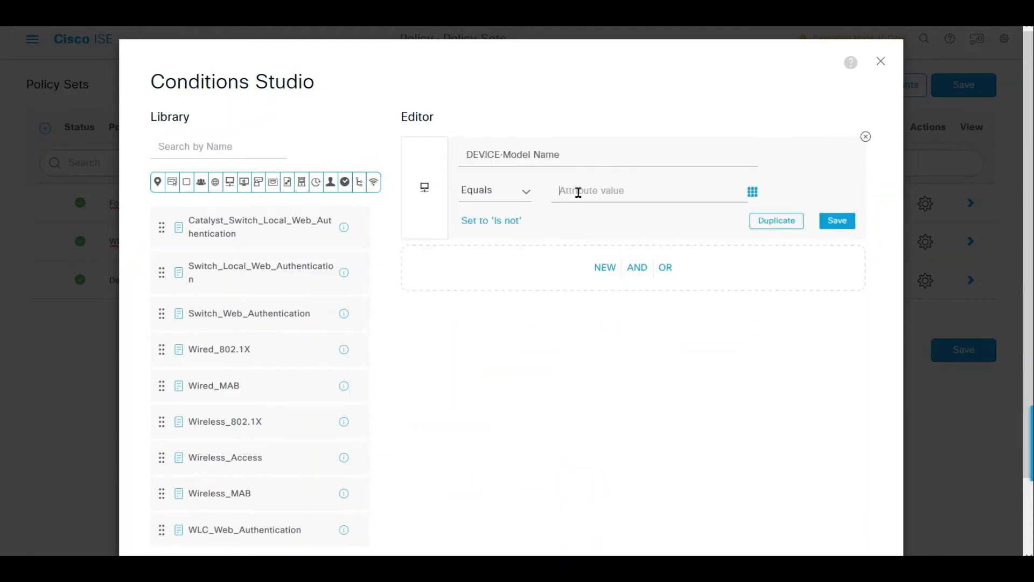
{"action": "type", "text": "Fortinet"}
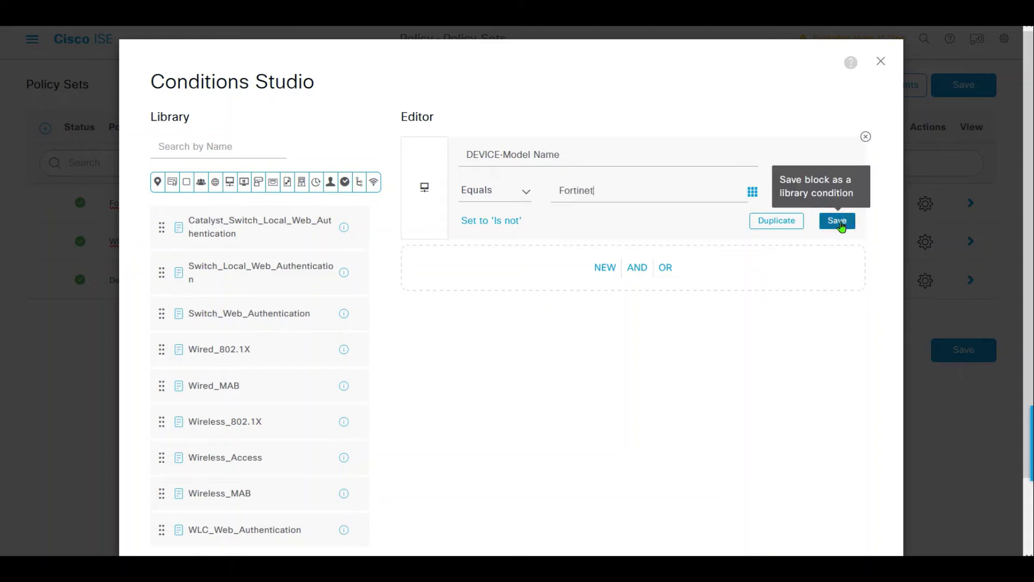
{"action": "scroll", "coordinate": [1029, 274], "scroll_direction": "down", "scroll_amount": 2}
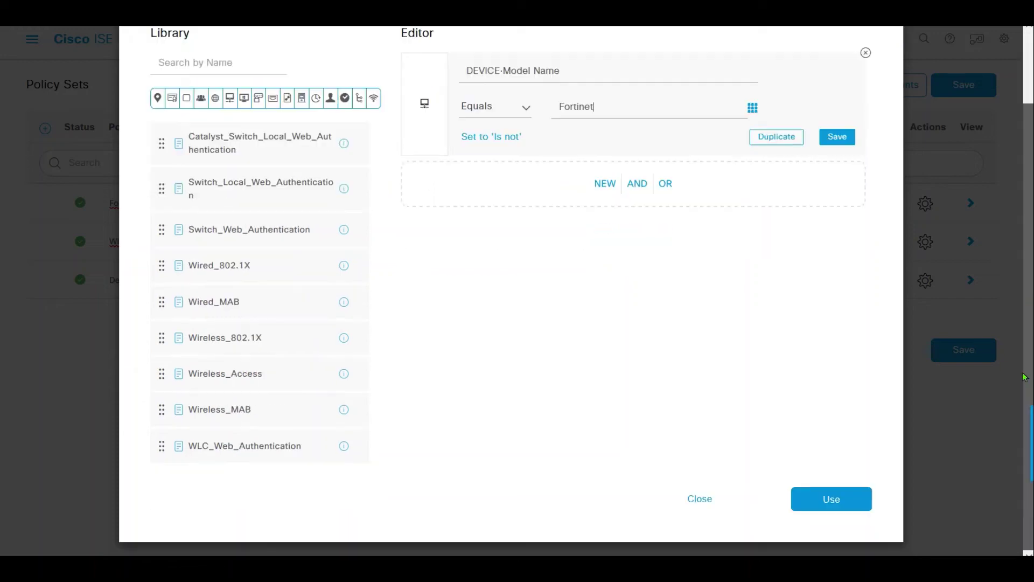
{"action": "left_click", "coordinate": [848, 498]}
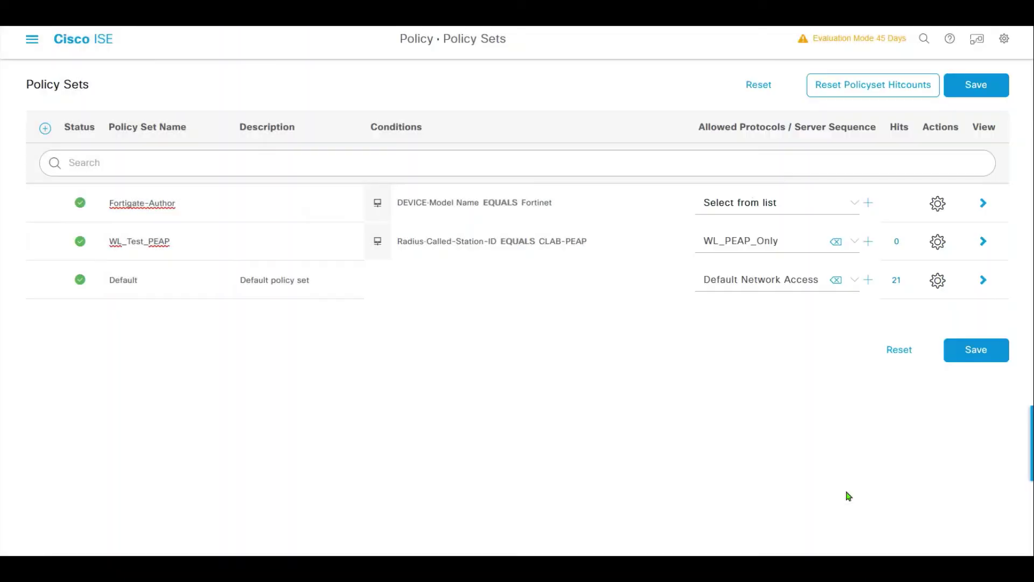
- Set Fortigate-Author's allowed protocols to Default Network Access and save
{"action": "left_click", "coordinate": [774, 204]}
{"action": "left_click", "coordinate": [785, 284]}
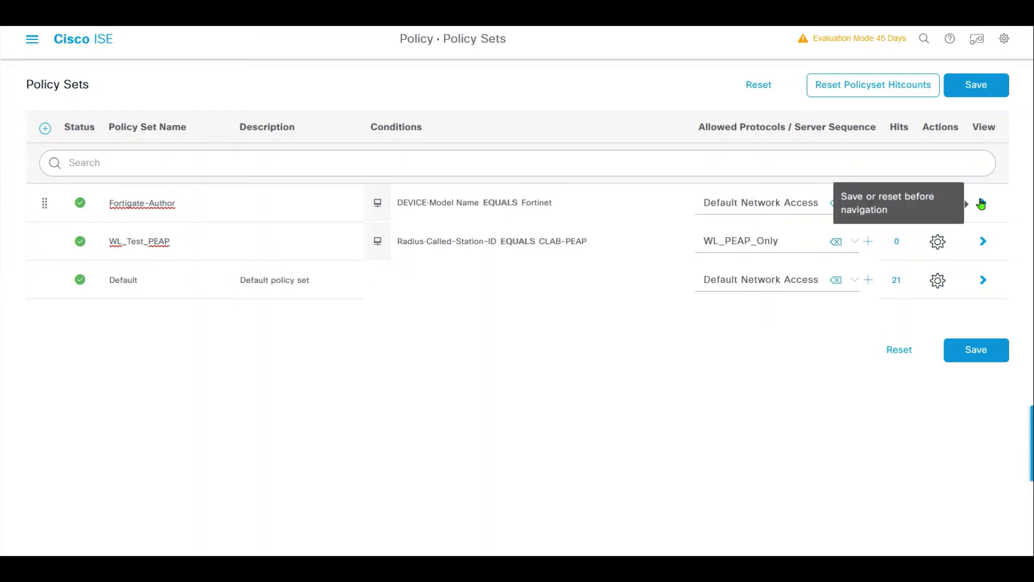
{"action": "left_click", "coordinate": [978, 350]}
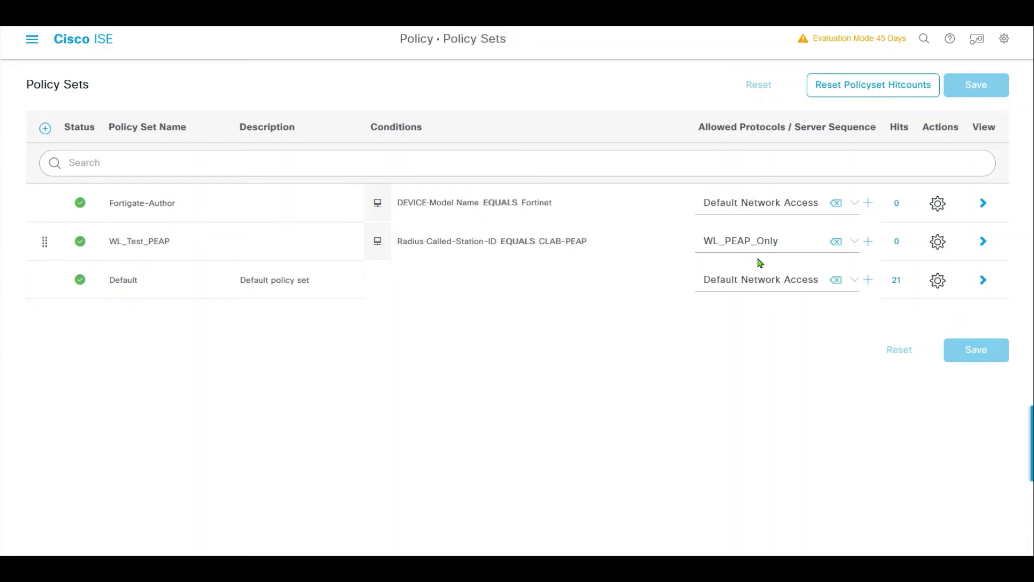
- Add Authorization Rule 1 above Default in Fortigate-Author's authorization policy
{"action": "left_click", "coordinate": [984, 203]}
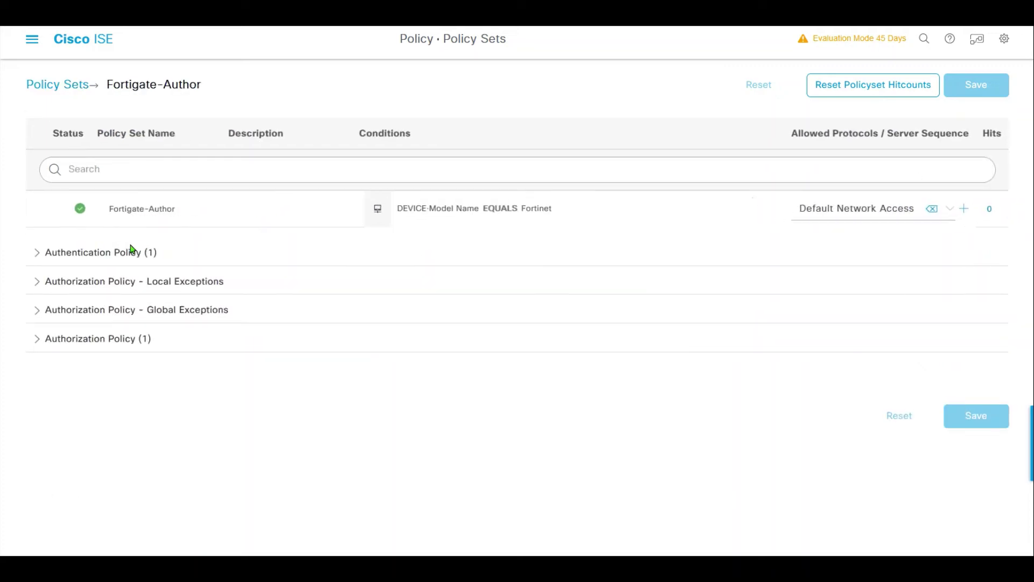
{"action": "left_click", "coordinate": [63, 252]}
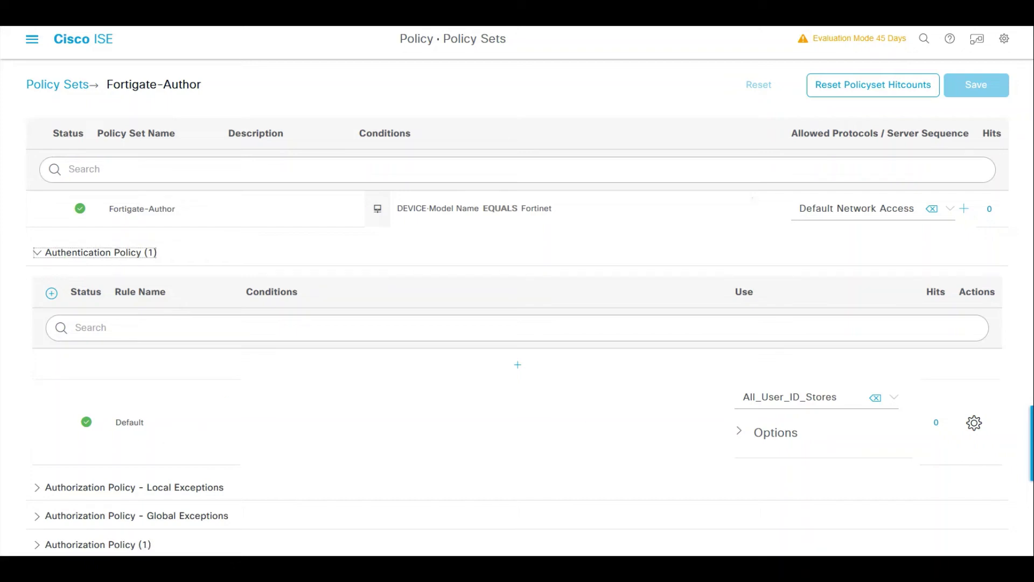
{"action": "scroll", "coordinate": [517, 377], "scroll_direction": "down", "scroll_amount": 2}
{"action": "left_click", "coordinate": [59, 468]}
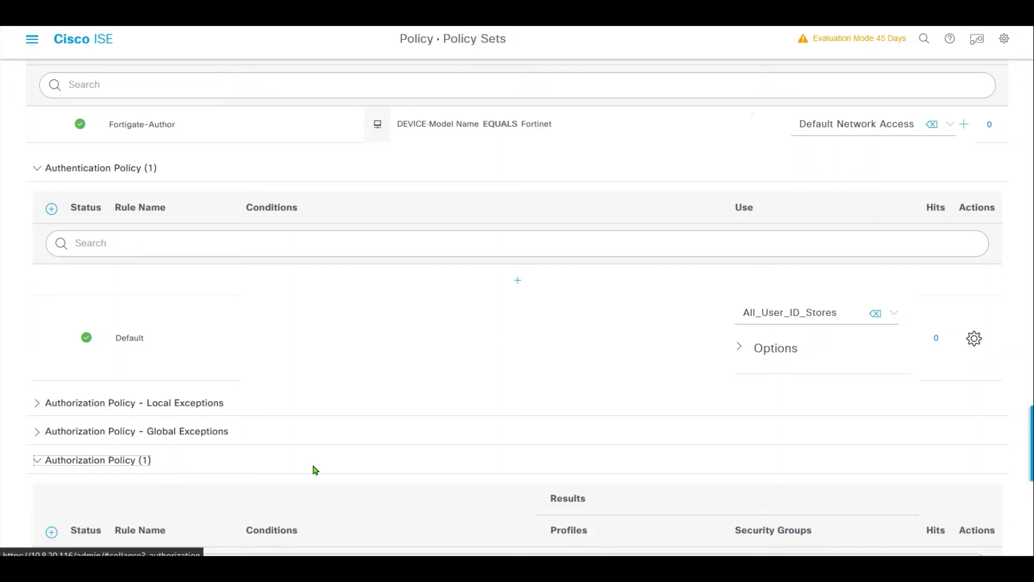
{"action": "scroll", "coordinate": [1032, 490], "scroll_direction": "down", "scroll_amount": 4}
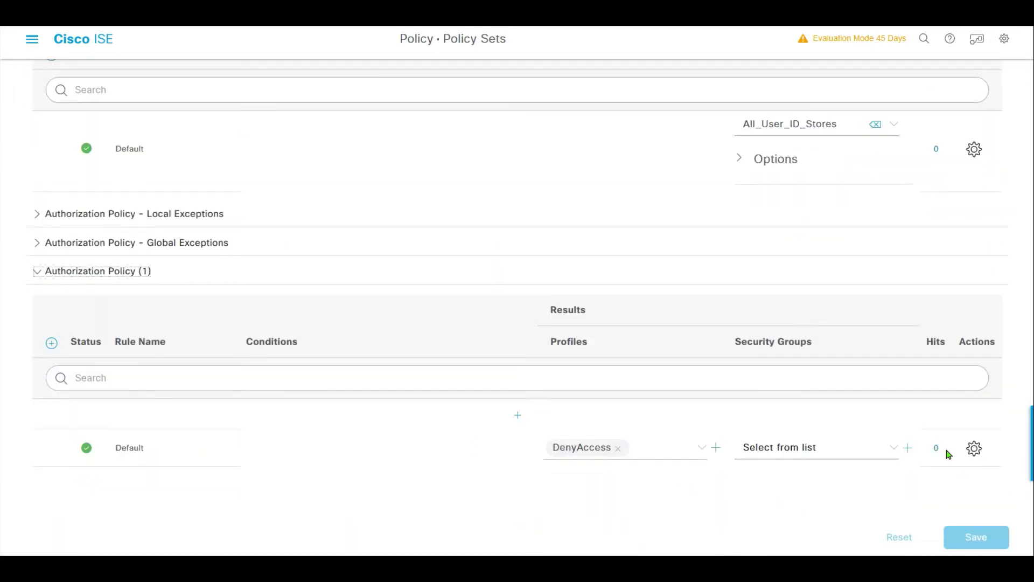
{"action": "left_click", "coordinate": [515, 416]}
{"action": "triple_click", "coordinate": [168, 416]}
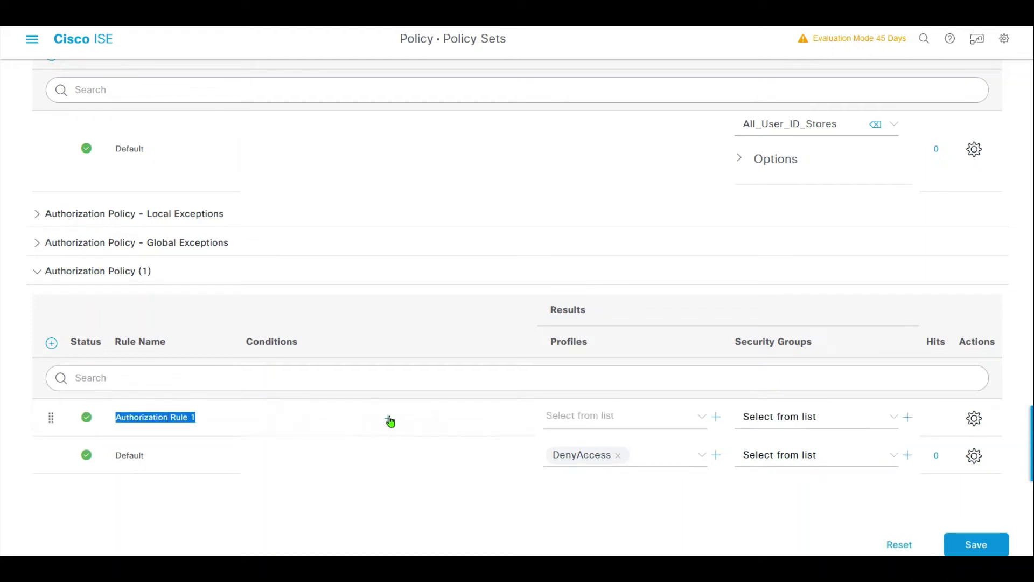
- Give Authorization Rule 1 the condition IdentityGroup Name Equals User Identity Groups:isegroup
{"action": "left_click", "coordinate": [389, 419]}
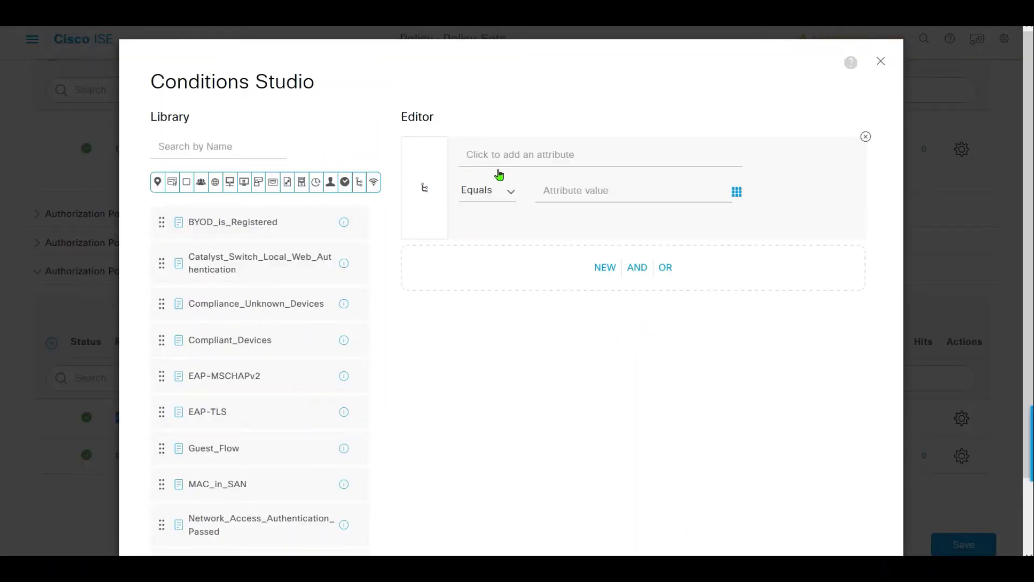
{"action": "left_click", "coordinate": [545, 164]}
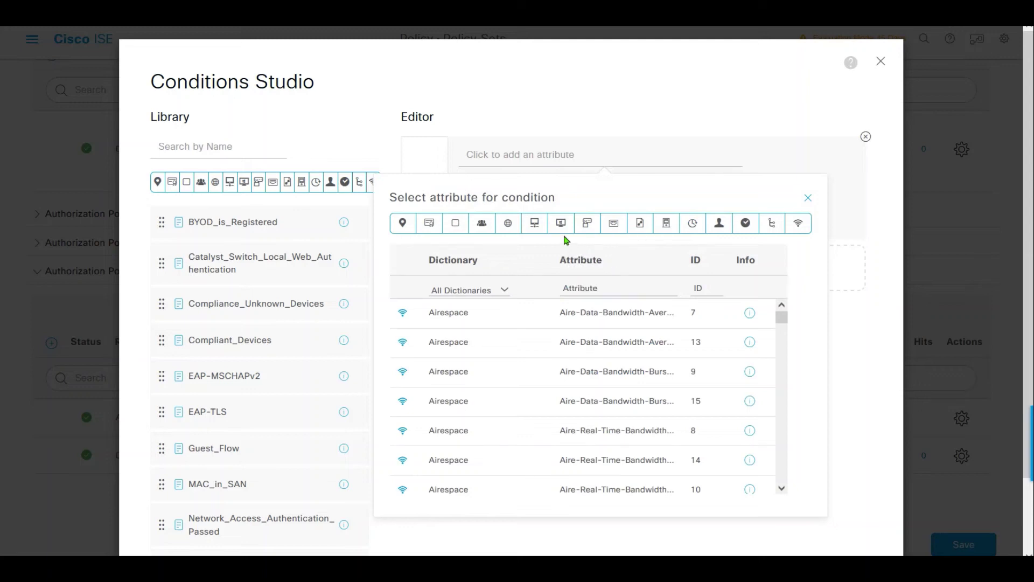
{"action": "left_click", "coordinate": [719, 223]}
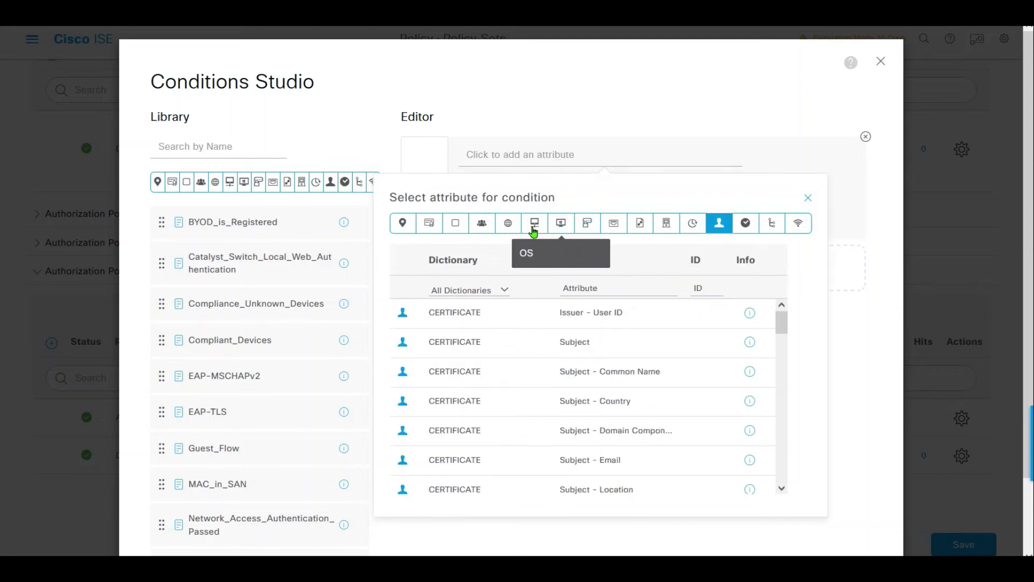
{"action": "left_click", "coordinate": [482, 223]}
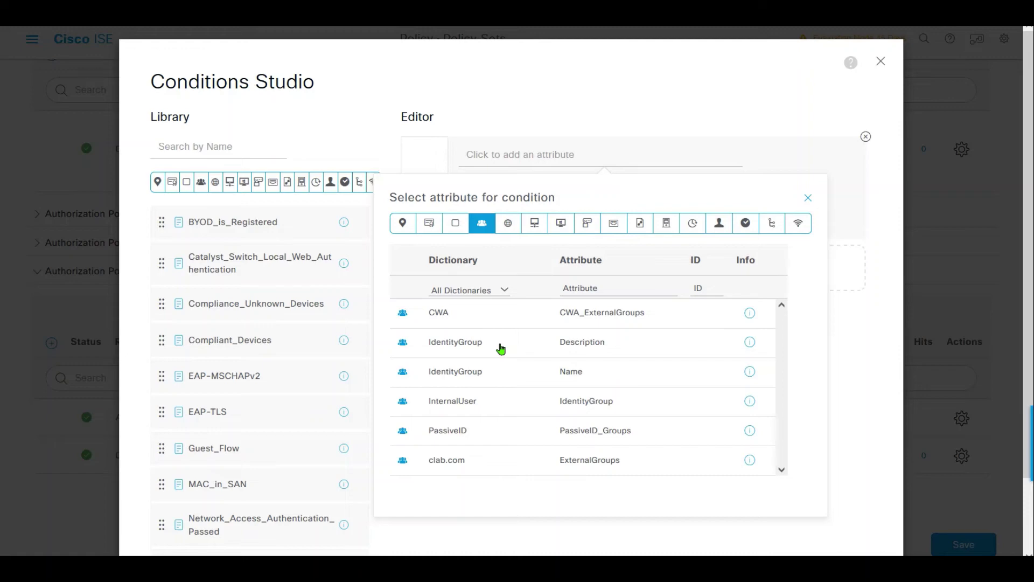
{"action": "left_click", "coordinate": [496, 371]}
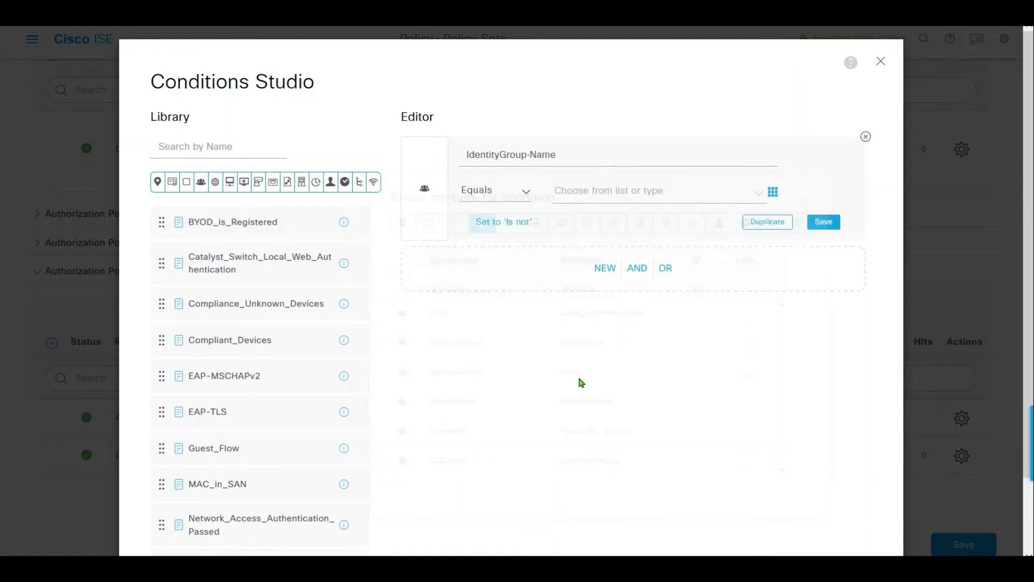
{"action": "left_click", "coordinate": [609, 189]}
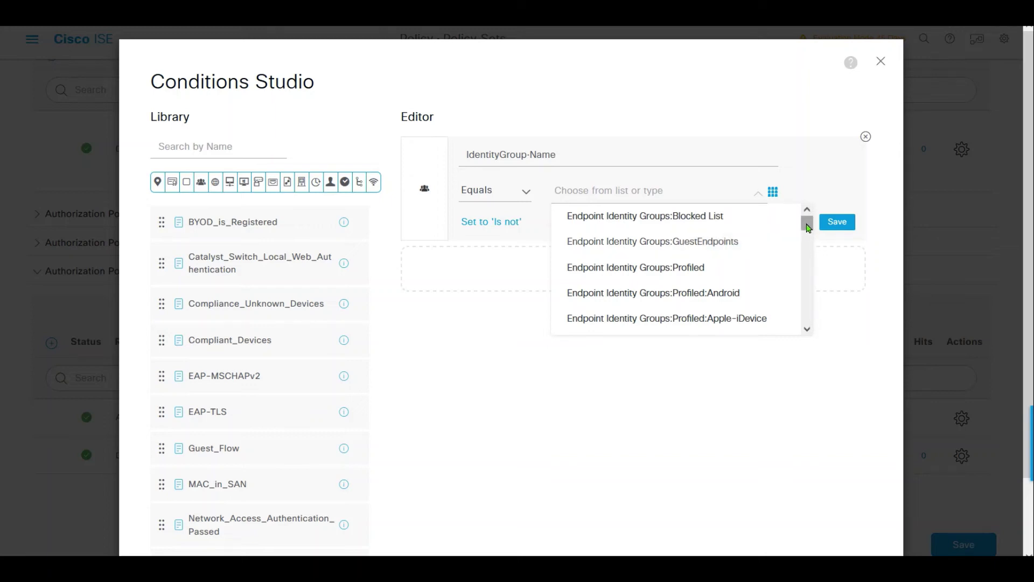
{"action": "left_click_drag", "start_coordinate": [806, 225], "coordinate": [796, 322]}
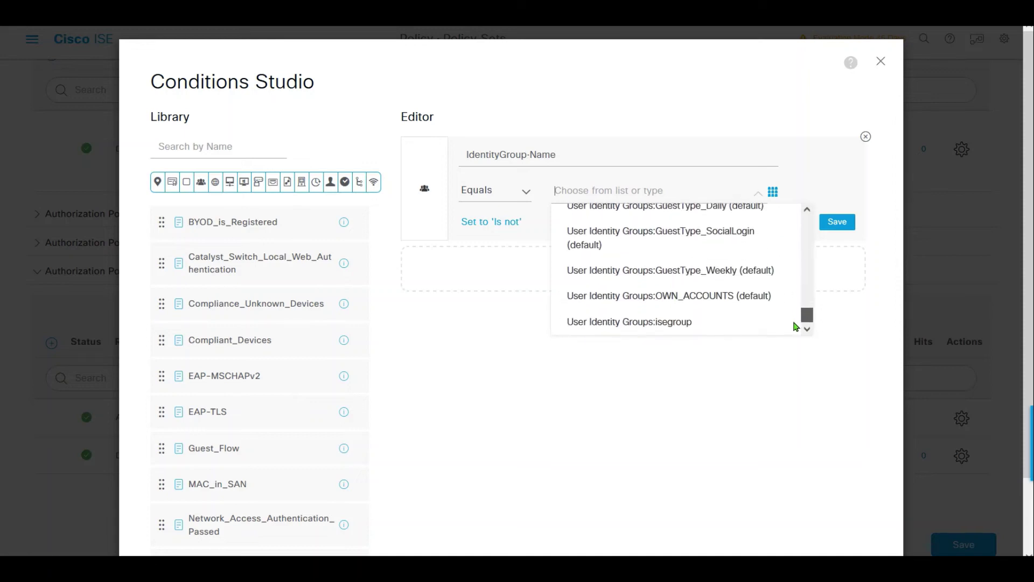
{"action": "left_click", "coordinate": [680, 322]}
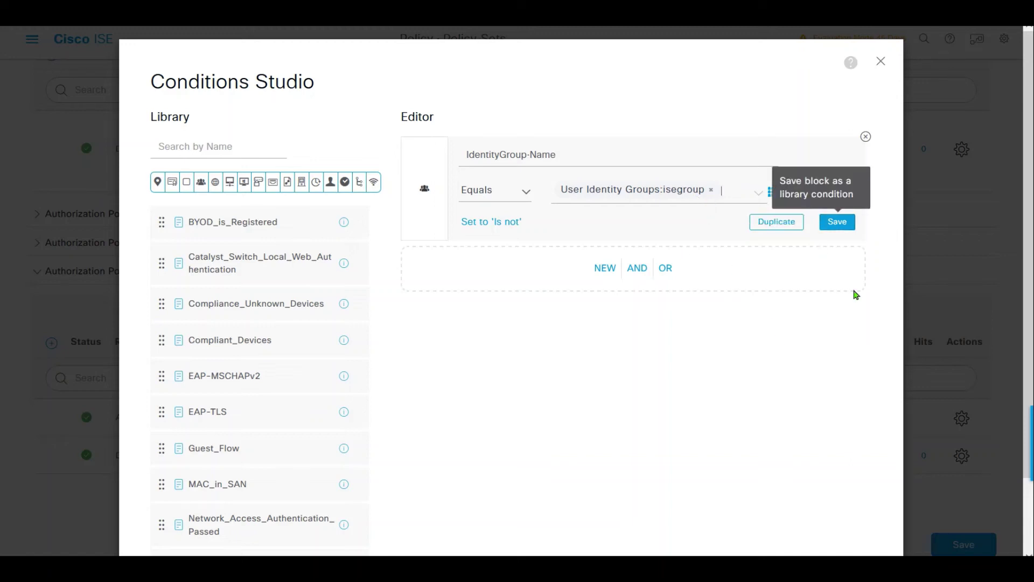
{"action": "scroll", "coordinate": [868, 452], "scroll_direction": "down", "scroll_amount": 2}
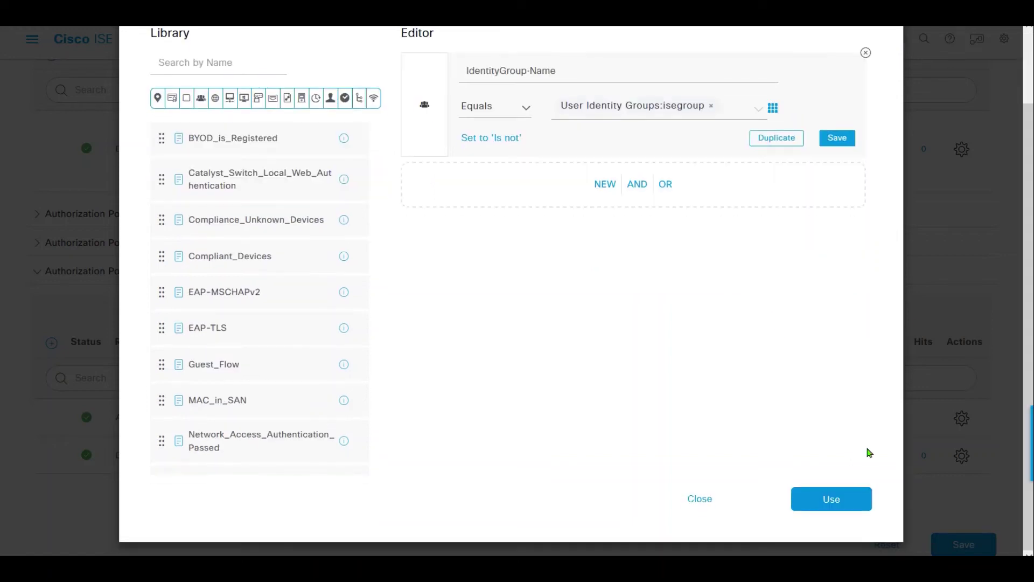
{"action": "left_click", "coordinate": [844, 492]}
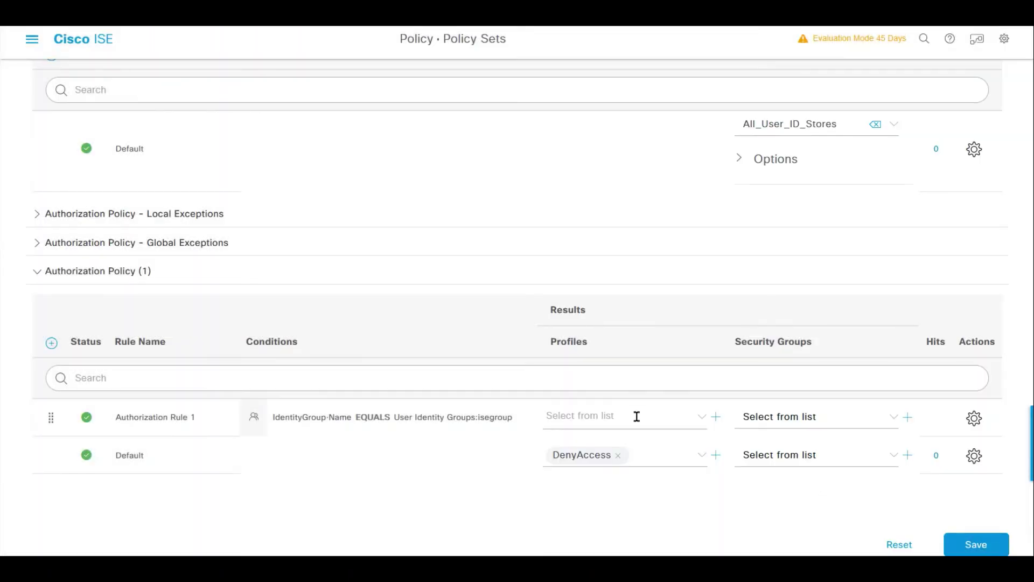
- Assign profile Fortinet-auth to Authorization Rule 1 and save the policy
{"action": "left_click", "coordinate": [696, 421]}
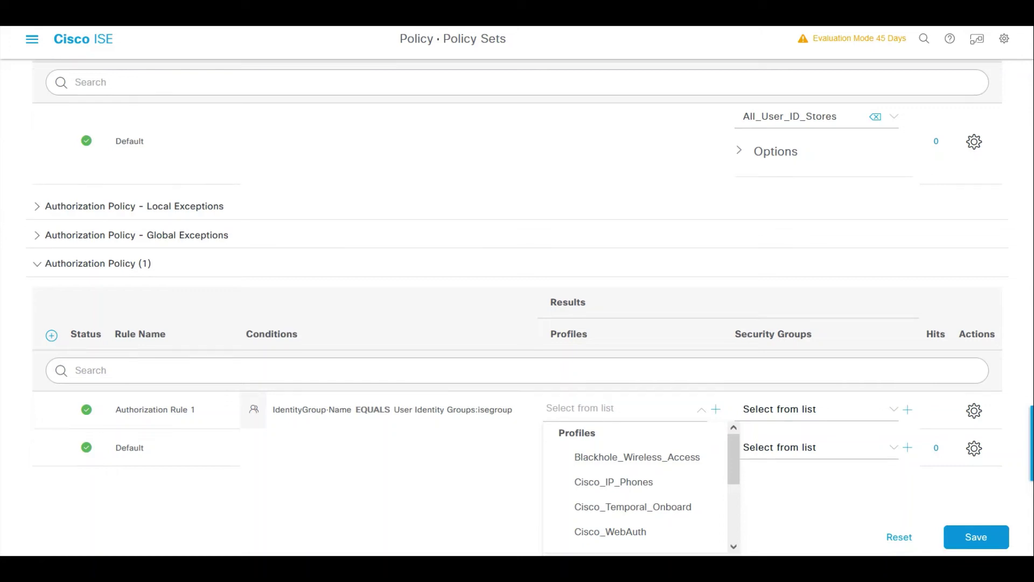
{"action": "left_click_drag", "start_coordinate": [740, 464], "coordinate": [739, 506]}
{"action": "left_click", "coordinate": [600, 488]}
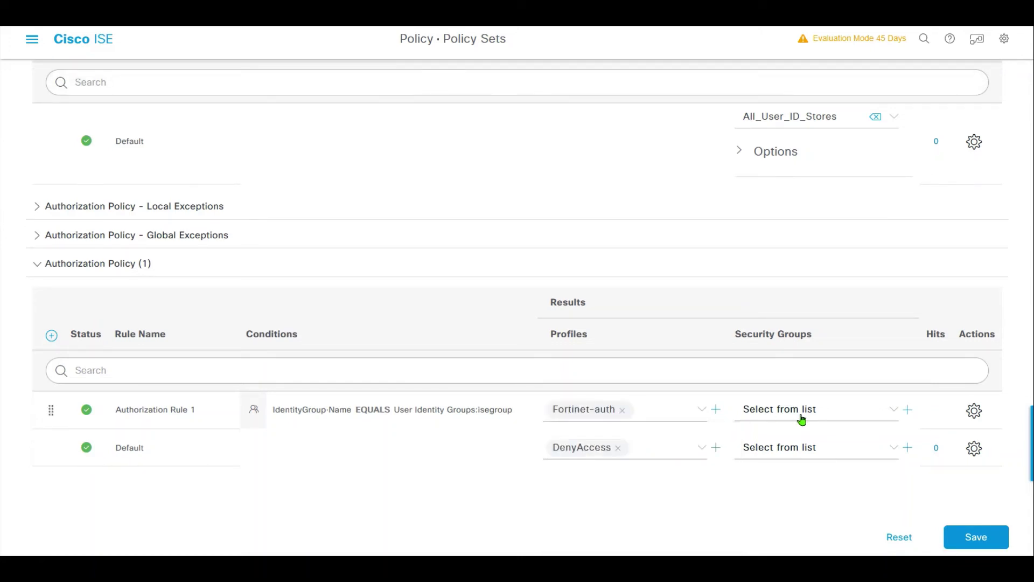
{"action": "left_click", "coordinate": [966, 537]}
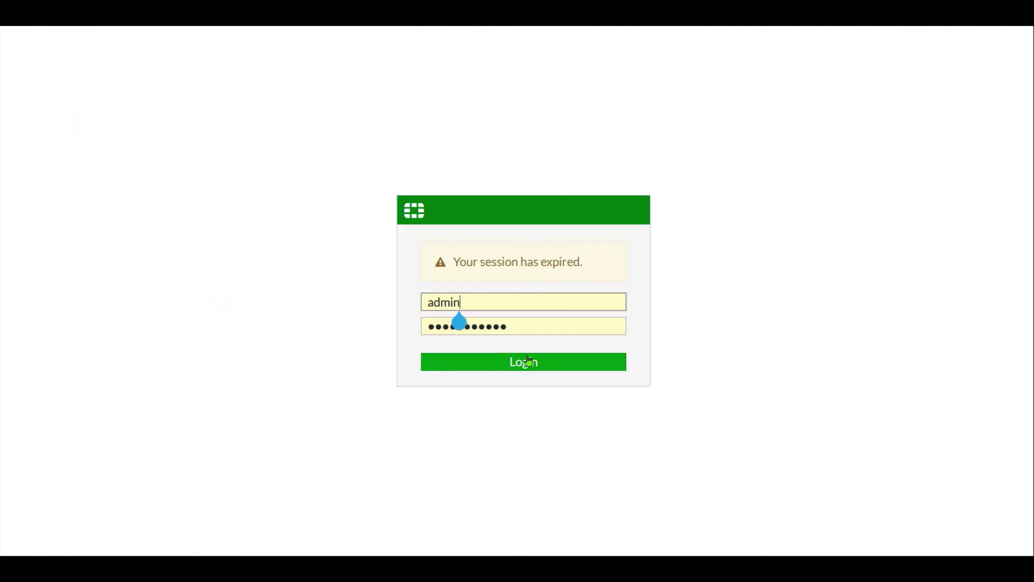
- Log back into FortiGate and test iseuser's credentials, with its password, against Cisco_ISE
{"action": "left_click", "coordinate": [529, 359]}
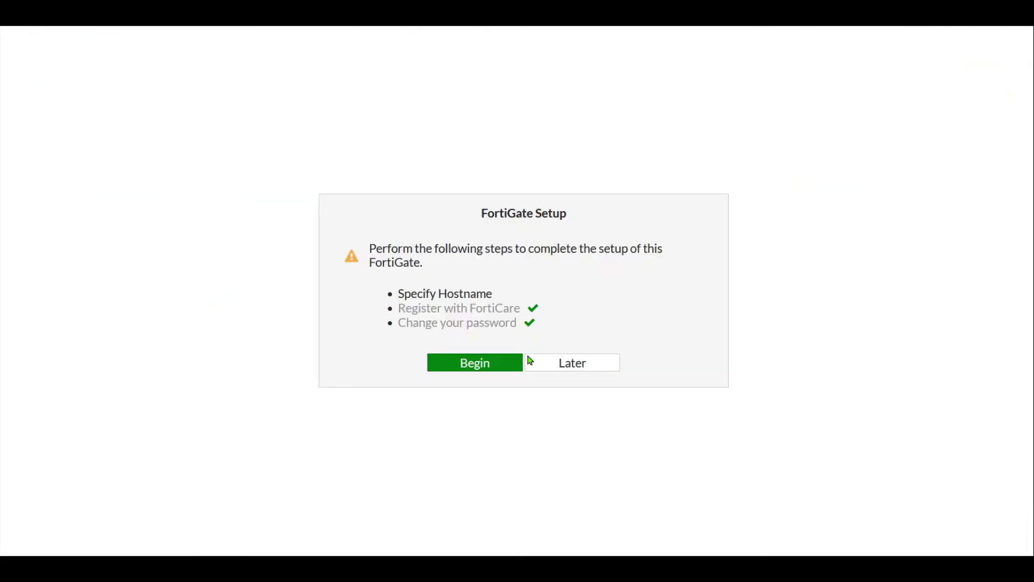
{"action": "left_click", "coordinate": [561, 364]}
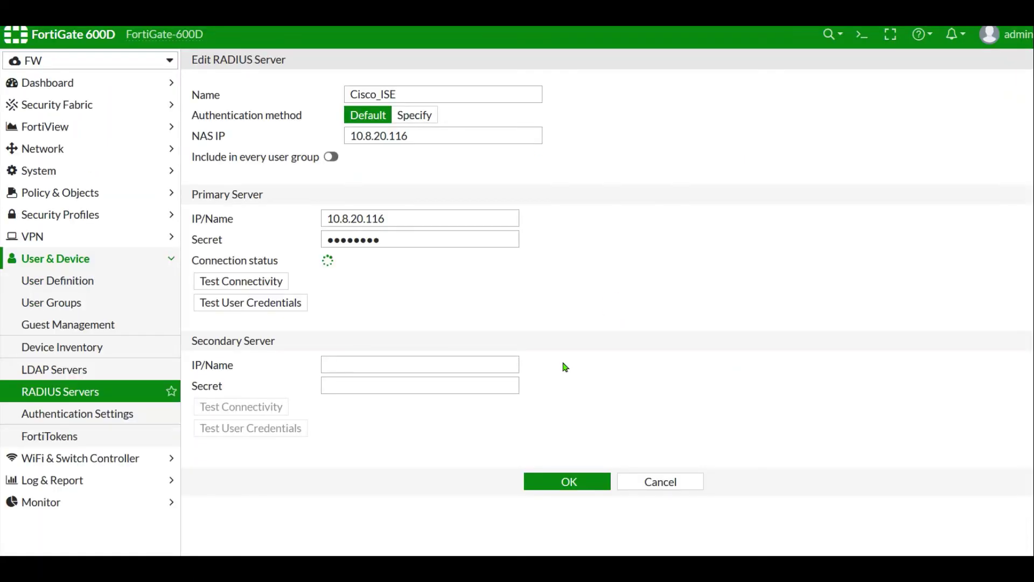
{"action": "left_click", "coordinate": [239, 302]}
{"action": "double_click", "coordinate": [496, 106]}
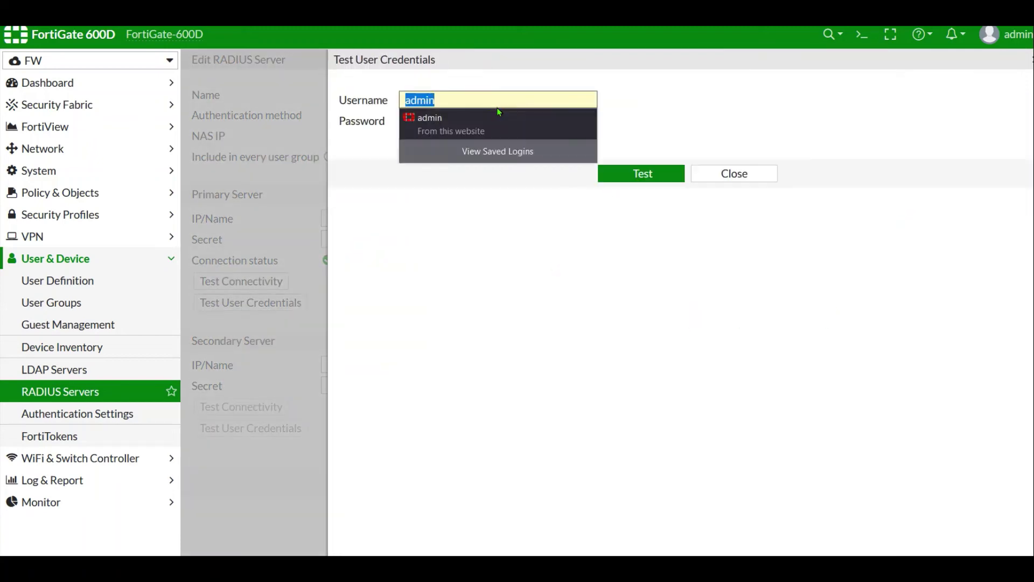
{"action": "key", "text": "BackSpace"}
{"action": "type", "text": "iseuser"}
{"action": "key", "text": "Tab"}
{"action": "type", "text": "**********"}
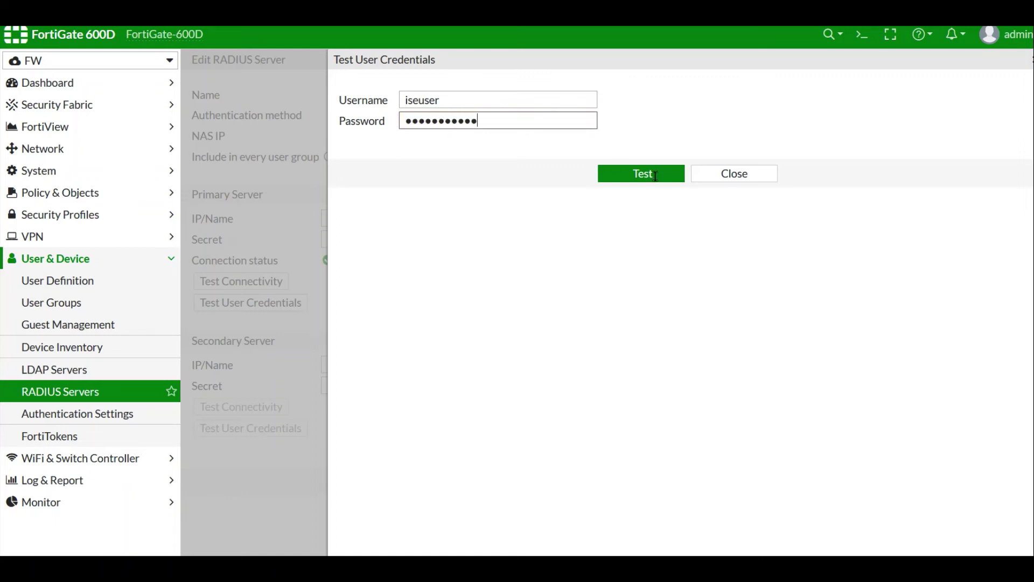
{"action": "left_click", "coordinate": [619, 174]}
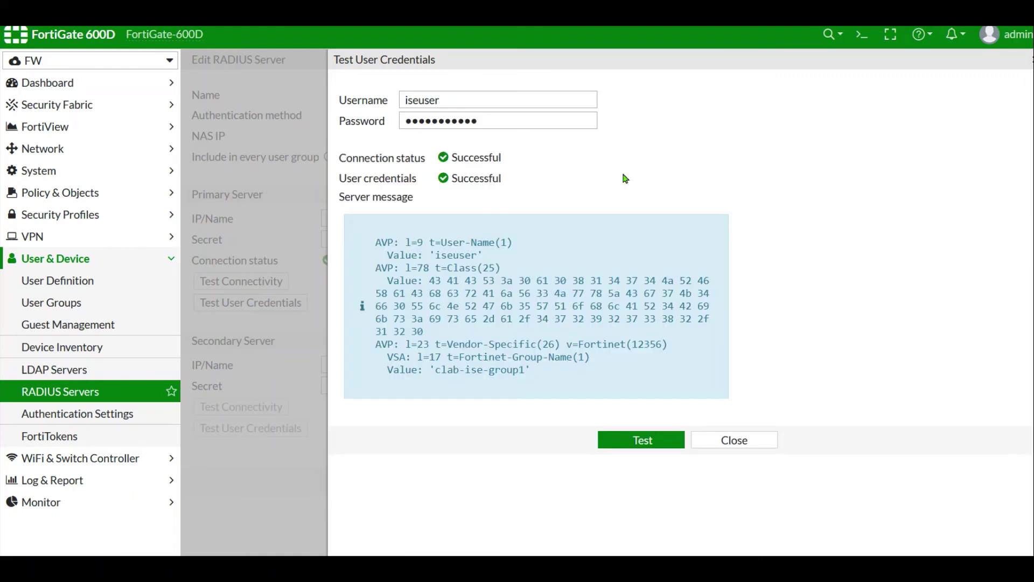
- Inspect the returned Fortinet-Group-Name value 'clab-ise-group1' and close the test results
{"action": "left_click_drag", "start_coordinate": [534, 371], "coordinate": [381, 371]}
{"action": "left_click_drag", "start_coordinate": [436, 371], "coordinate": [526, 371]}
{"action": "left_click", "coordinate": [547, 375]}
{"action": "left_click_drag", "start_coordinate": [386, 356], "coordinate": [606, 361]}
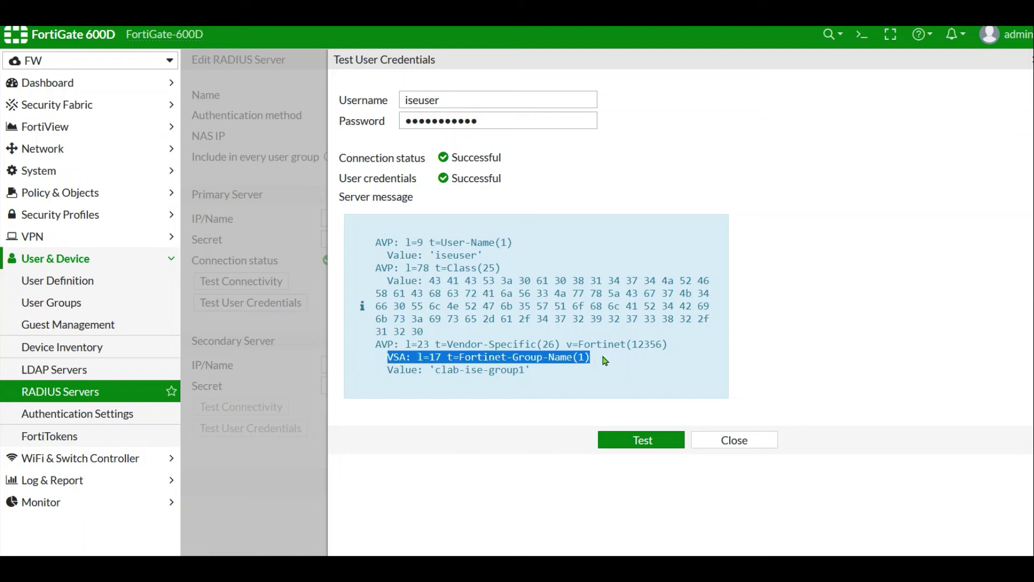
{"action": "left_click", "coordinate": [568, 357]}
{"action": "left_click_drag", "start_coordinate": [465, 357], "coordinate": [572, 357]}
{"action": "left_click_drag", "start_coordinate": [458, 357], "coordinate": [666, 345]}
{"action": "left_click", "coordinate": [578, 357]}
{"action": "left_click", "coordinate": [660, 370]}
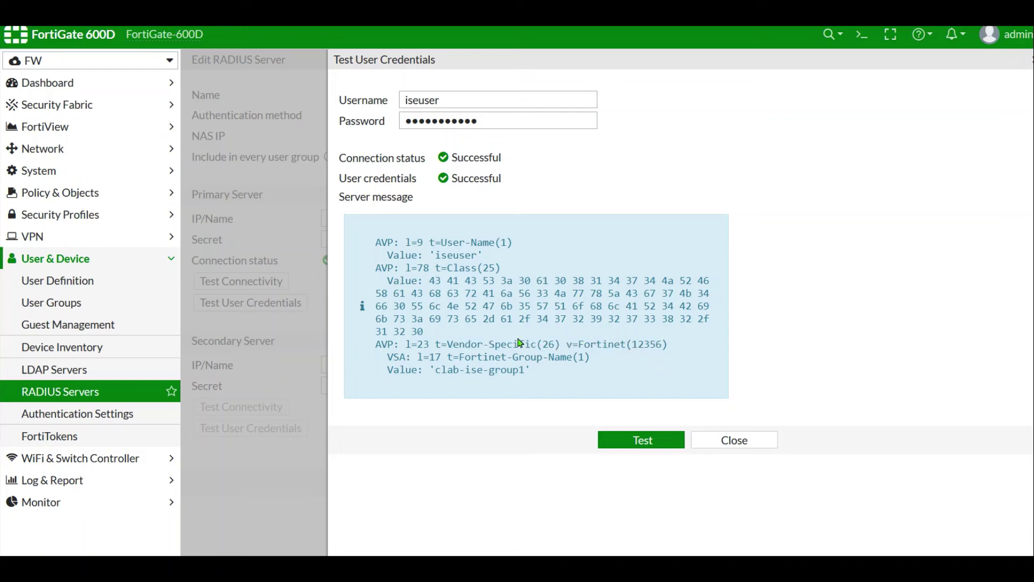
{"action": "left_click", "coordinate": [747, 445]}
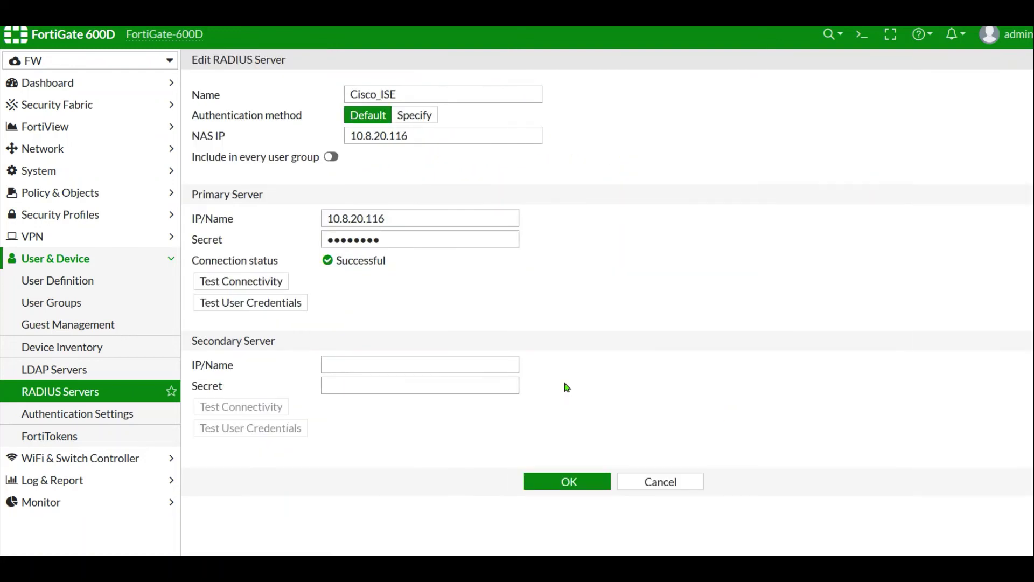
- Open the INSIDE (port9) interface from the Network interfaces list, declining the browser's save-login prompt
{"action": "left_click", "coordinate": [444, 171]}
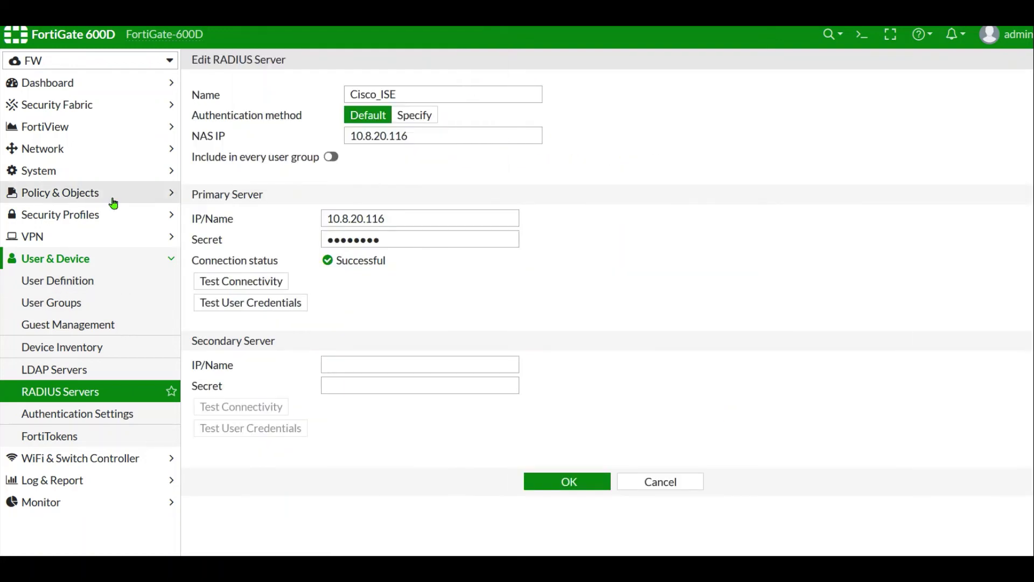
{"action": "left_click", "coordinate": [60, 148]}
{"action": "left_click", "coordinate": [65, 170]}
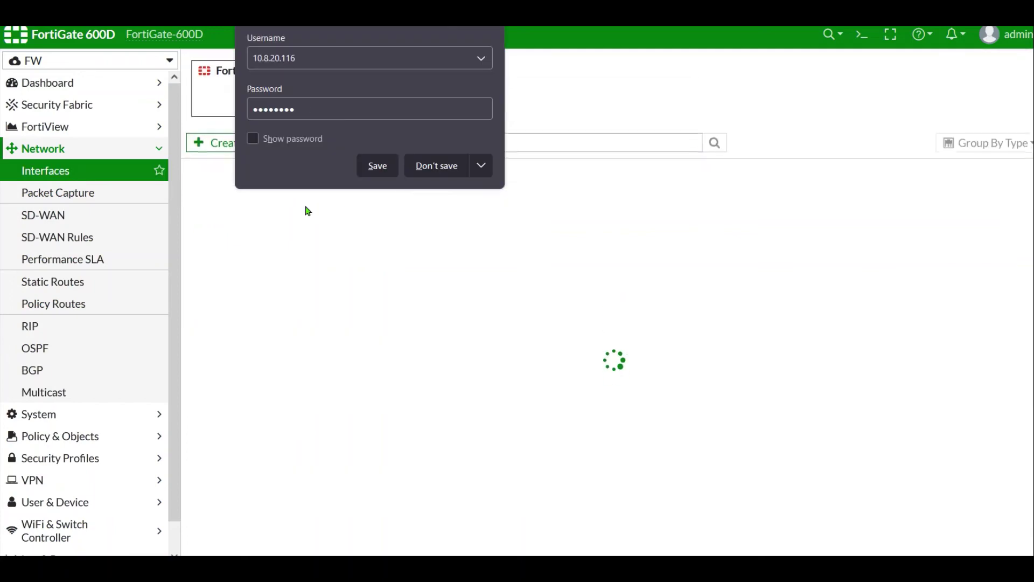
{"action": "left_click", "coordinate": [425, 168]}
{"action": "double_click", "coordinate": [248, 279]}
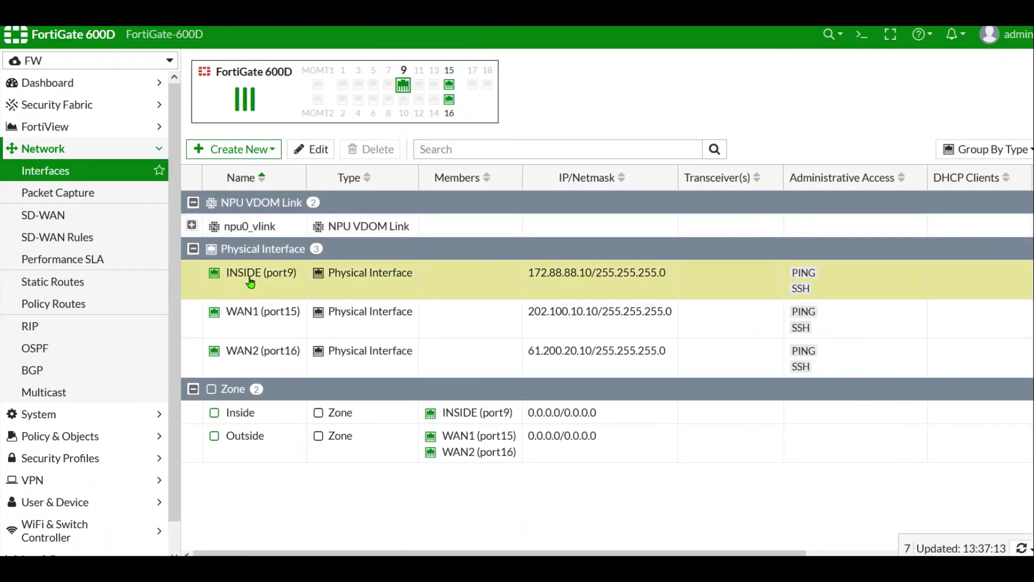
- Verify Security mode remains Captive Portal and review the interface's remaining settings
{"action": "scroll", "coordinate": [612, 309], "scroll_direction": "down", "scroll_amount": 4}
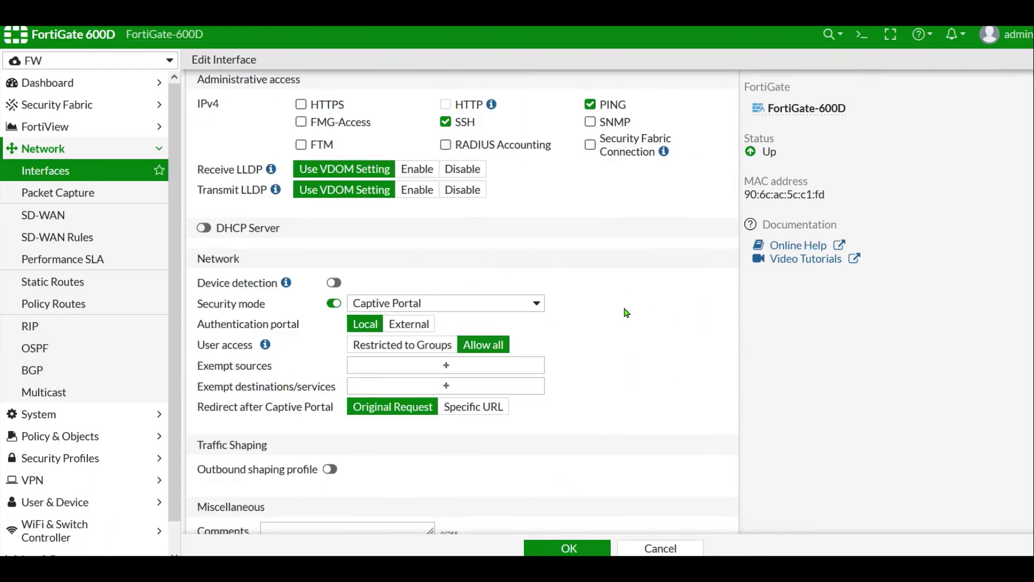
{"action": "scroll", "coordinate": [606, 323], "scroll_direction": "up", "scroll_amount": 1}
{"action": "left_click", "coordinate": [416, 384]}
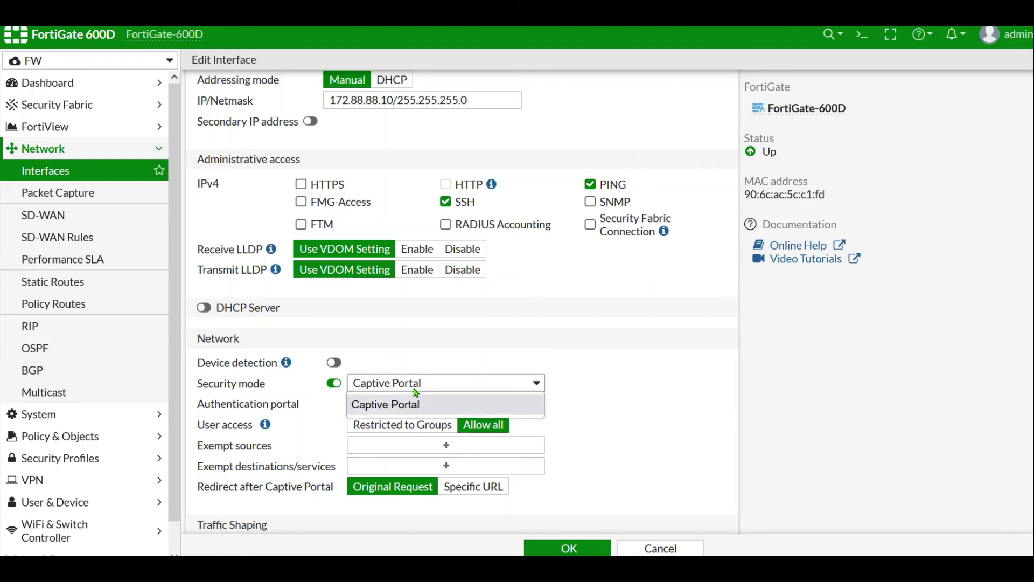
{"action": "left_click", "coordinate": [396, 407]}
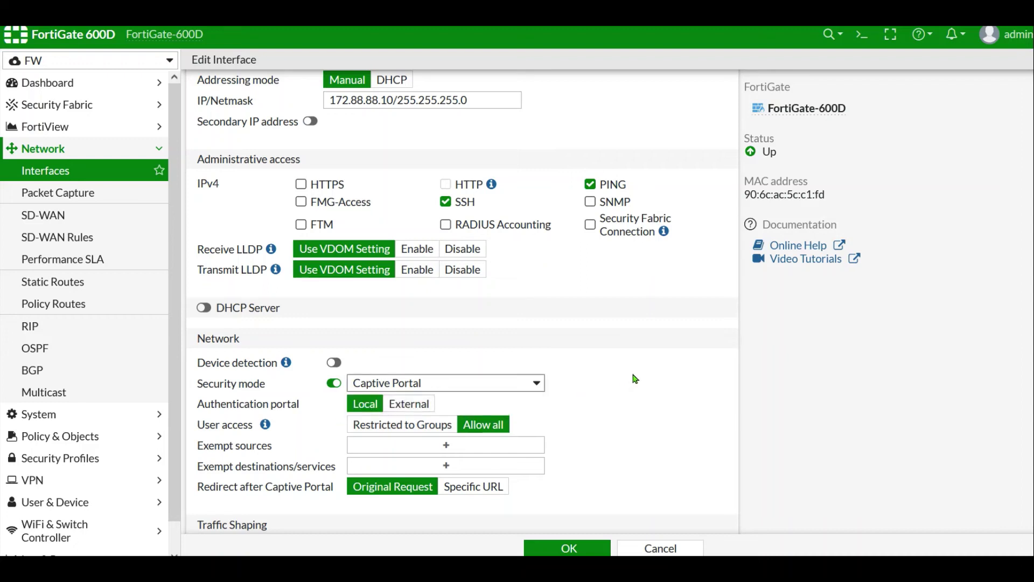
{"action": "scroll", "coordinate": [636, 380], "scroll_direction": "down", "scroll_amount": 2}
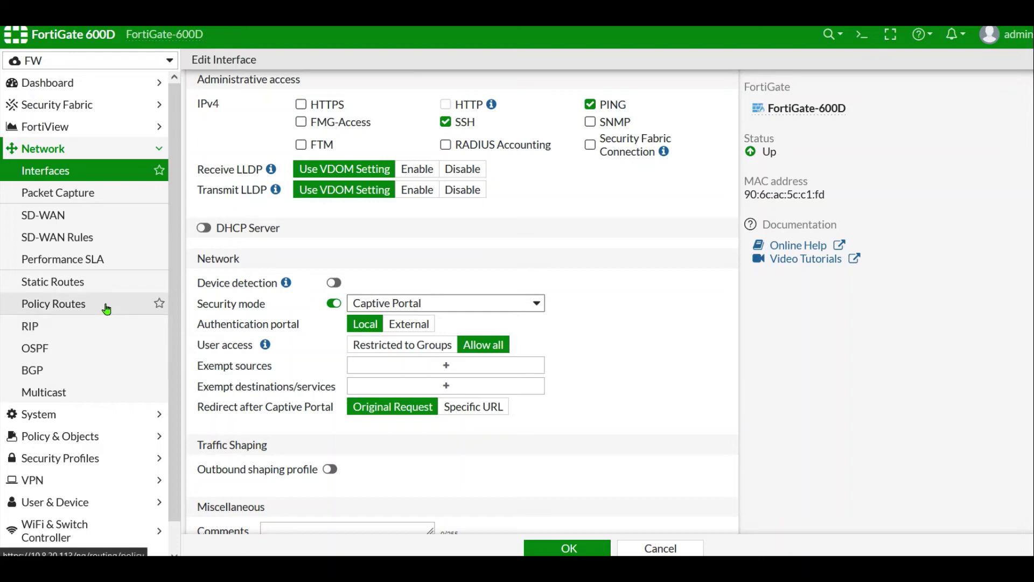
{"action": "scroll", "coordinate": [182, 368], "scroll_direction": "down", "scroll_amount": 1}
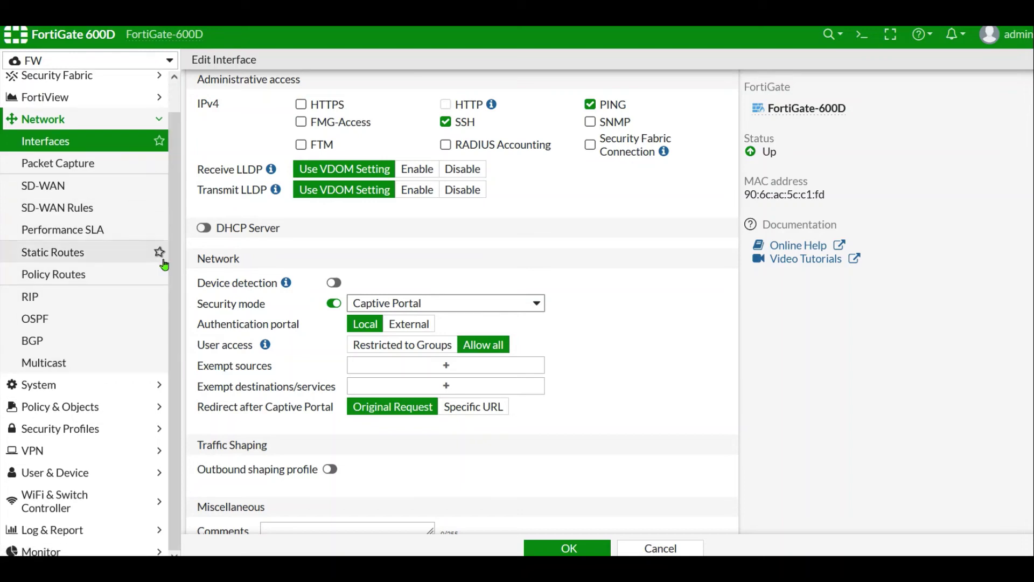
{"action": "left_click", "coordinate": [69, 471]}
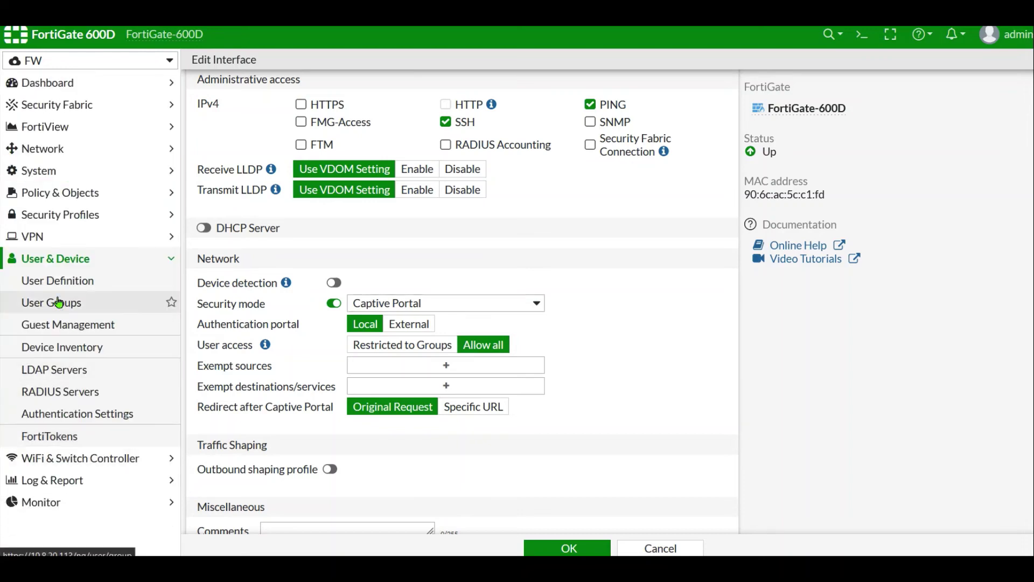
- Create a new user group named fw_ise_group
{"action": "left_click", "coordinate": [57, 300]}
{"action": "left_click", "coordinate": [230, 64]}
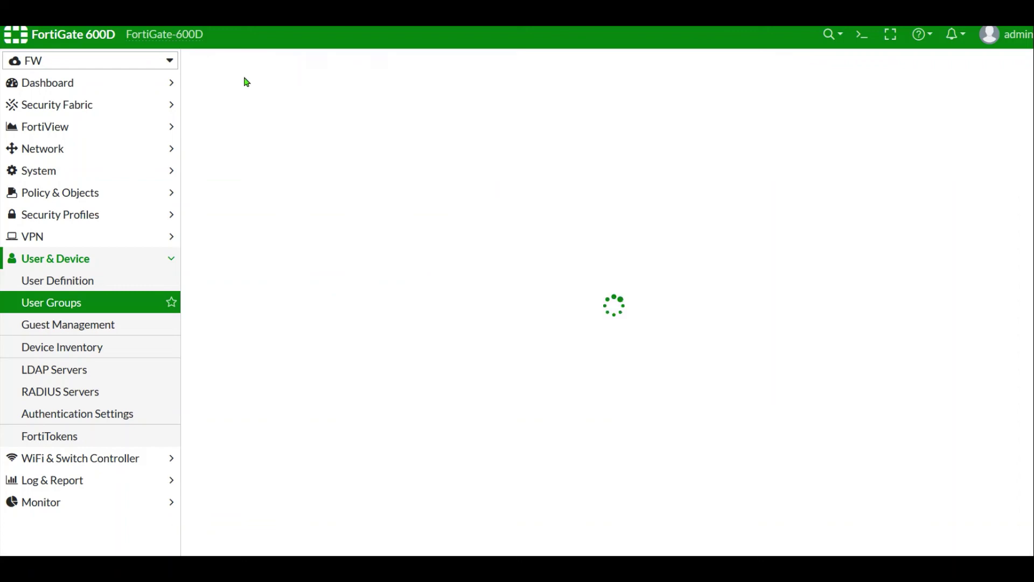
{"action": "left_click", "coordinate": [327, 96]}
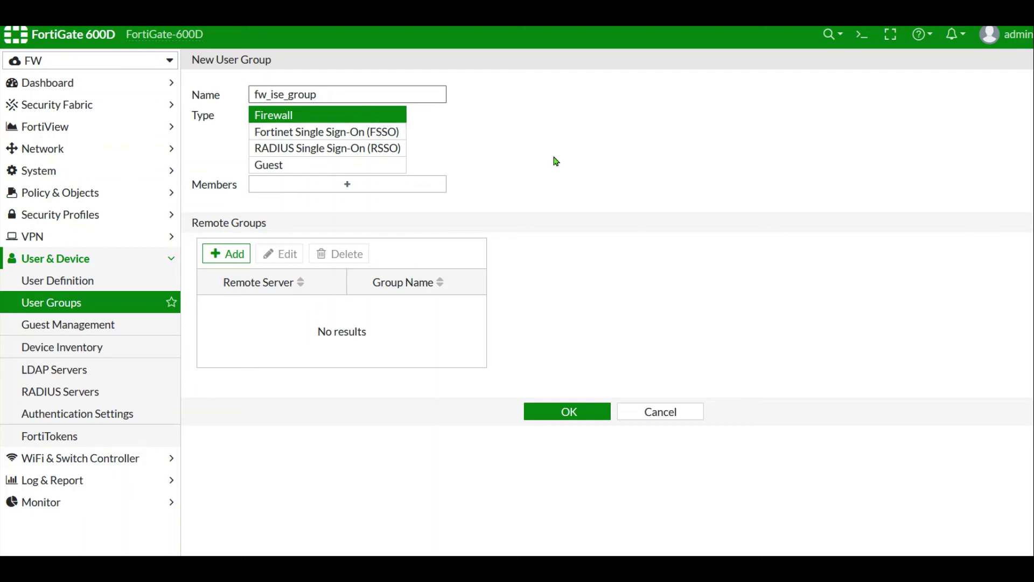
- Add a Cisco_ISE remote group match for clab-ise-group1 and save the group
{"action": "left_click", "coordinate": [226, 253]}
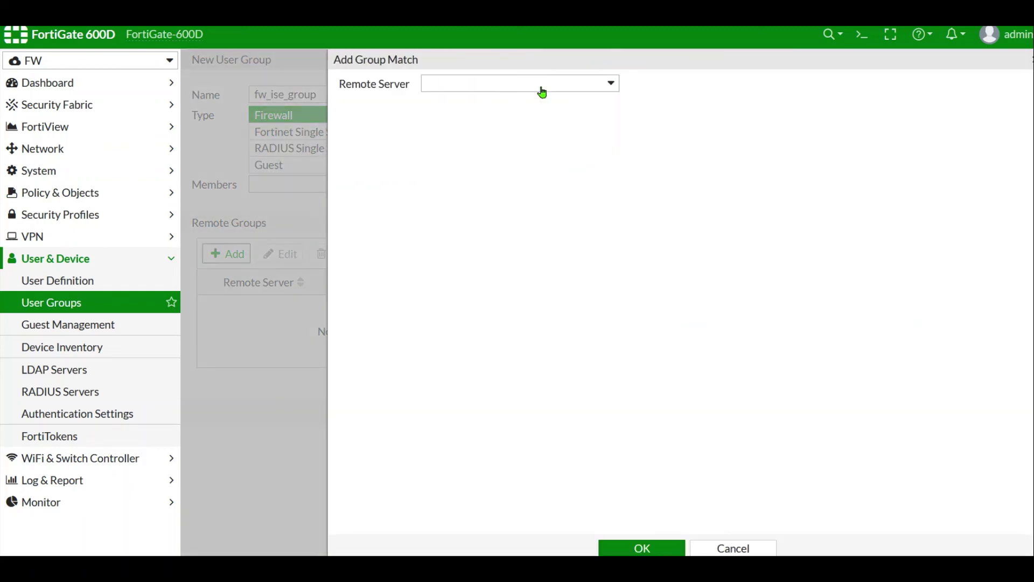
{"action": "left_click", "coordinate": [541, 89]}
{"action": "left_click", "coordinate": [486, 146]}
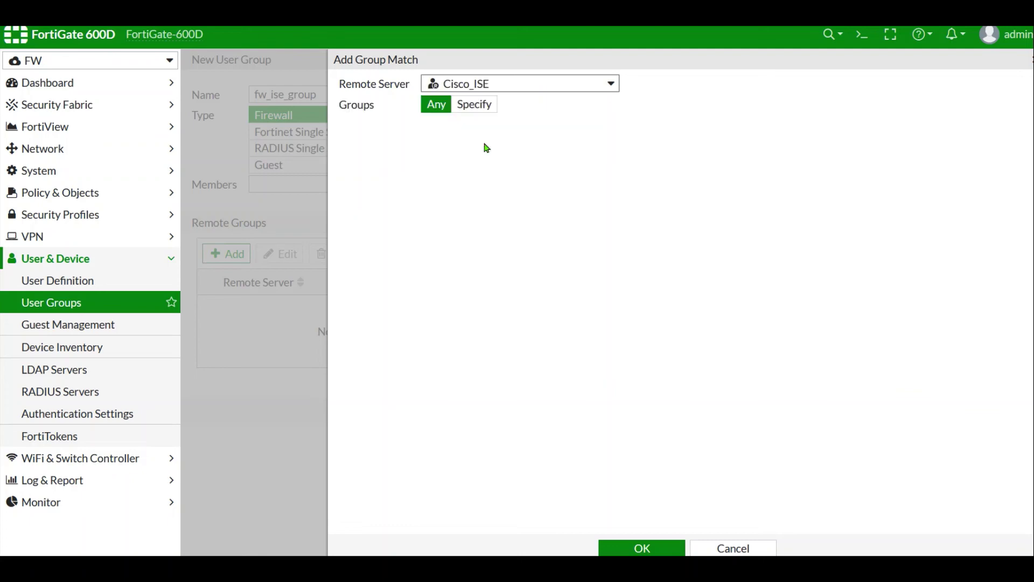
{"action": "left_click", "coordinate": [462, 110]}
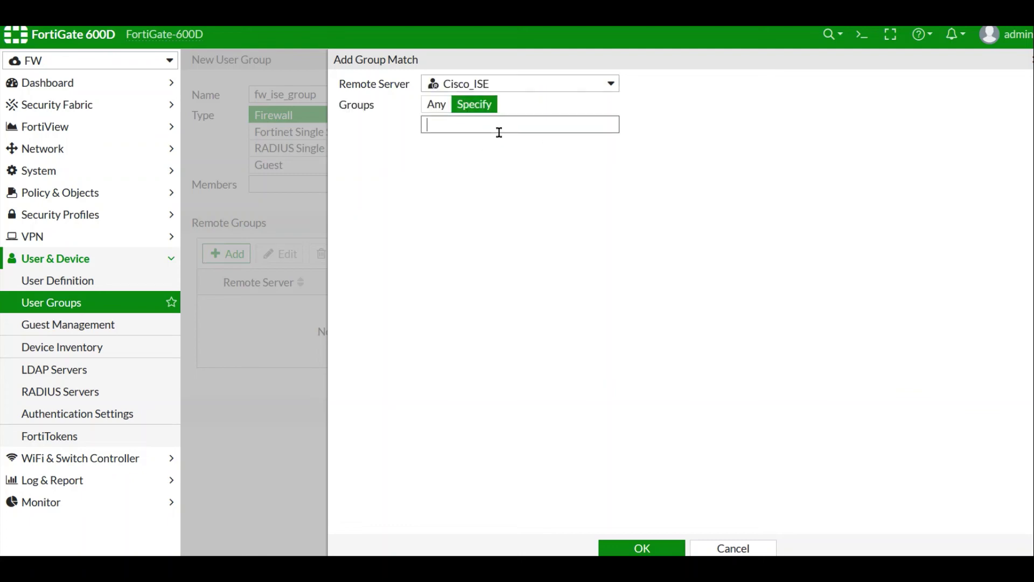
{"action": "type", "text": "clab-ise-group1"}
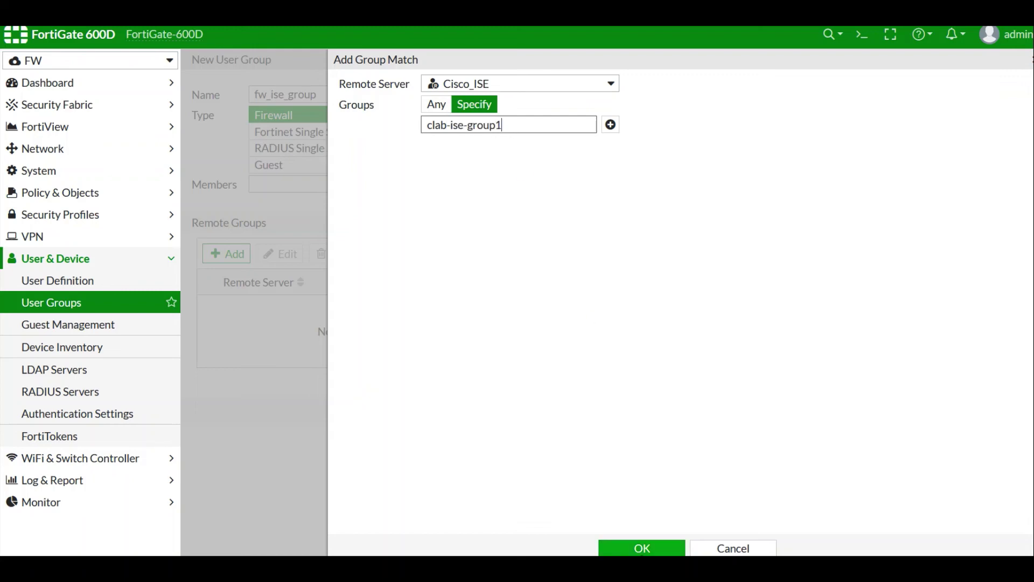
{"action": "left_click", "coordinate": [642, 548]}
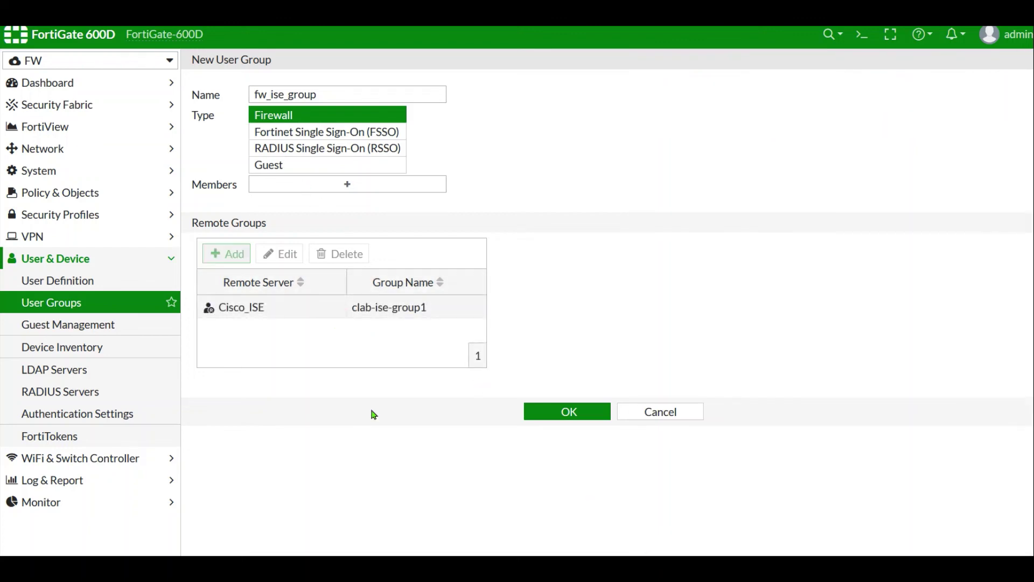
{"action": "left_click", "coordinate": [572, 413]}
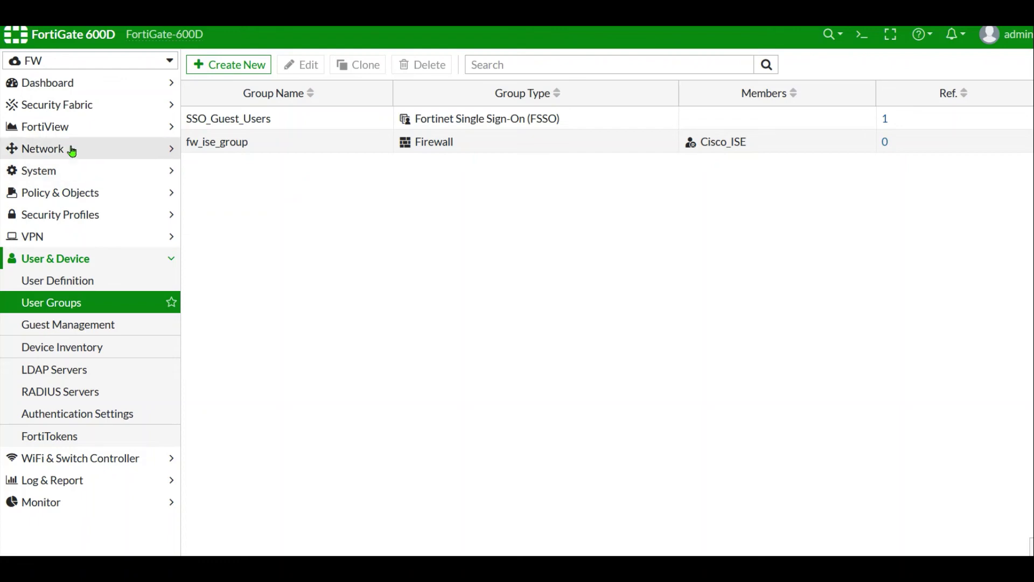
- Open the INSIDE (port9) interface for editing again
{"action": "left_click", "coordinate": [124, 154]}
{"action": "left_click", "coordinate": [76, 170]}
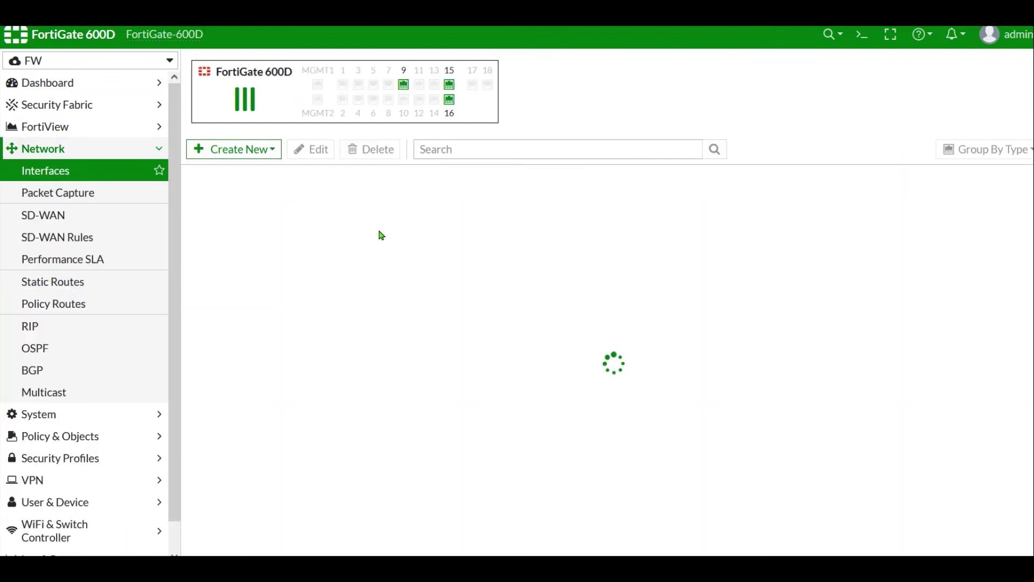
{"action": "double_click", "coordinate": [233, 276]}
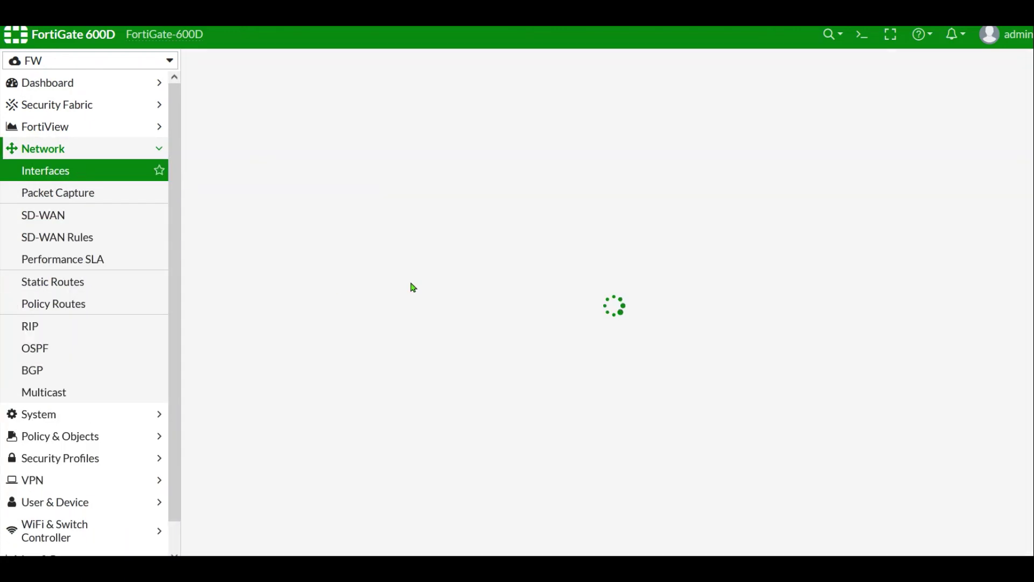
{"action": "scroll", "coordinate": [577, 457], "scroll_direction": "down", "scroll_amount": 3}
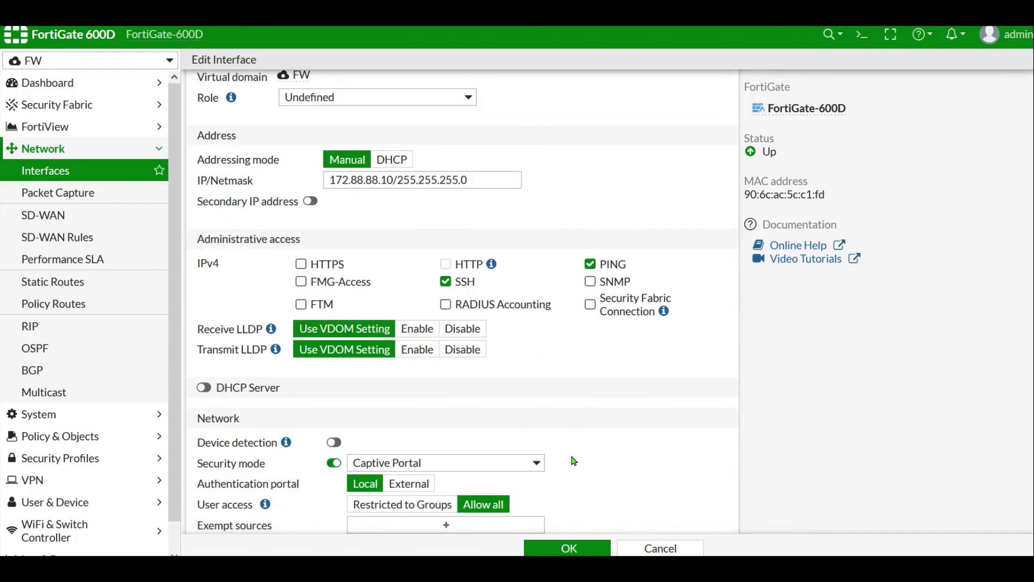
- Set User access to Restricted to Groups with fw_ise_group allowed, and save the interface
{"action": "left_click", "coordinate": [402, 345]}
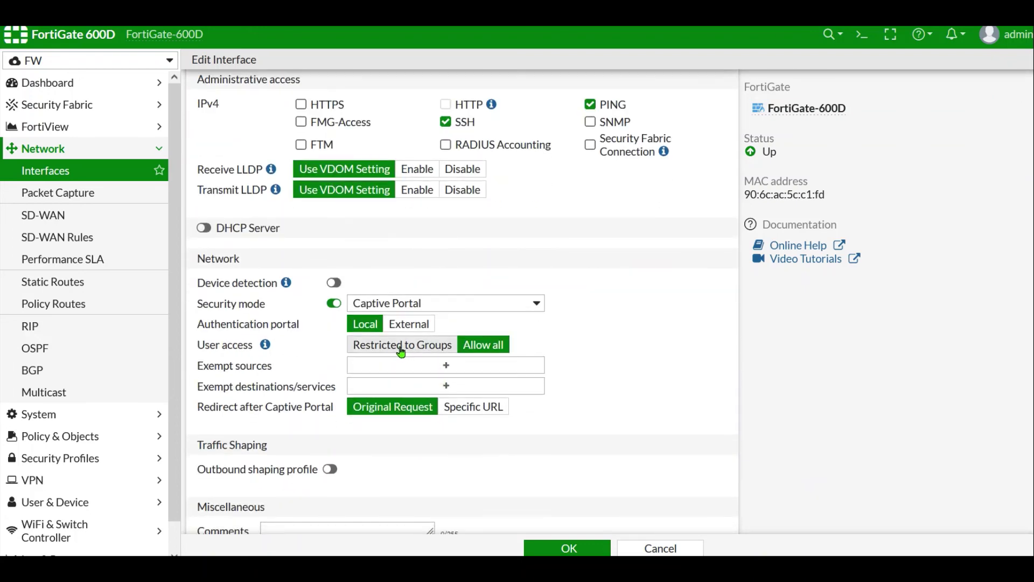
{"action": "left_click", "coordinate": [445, 366]}
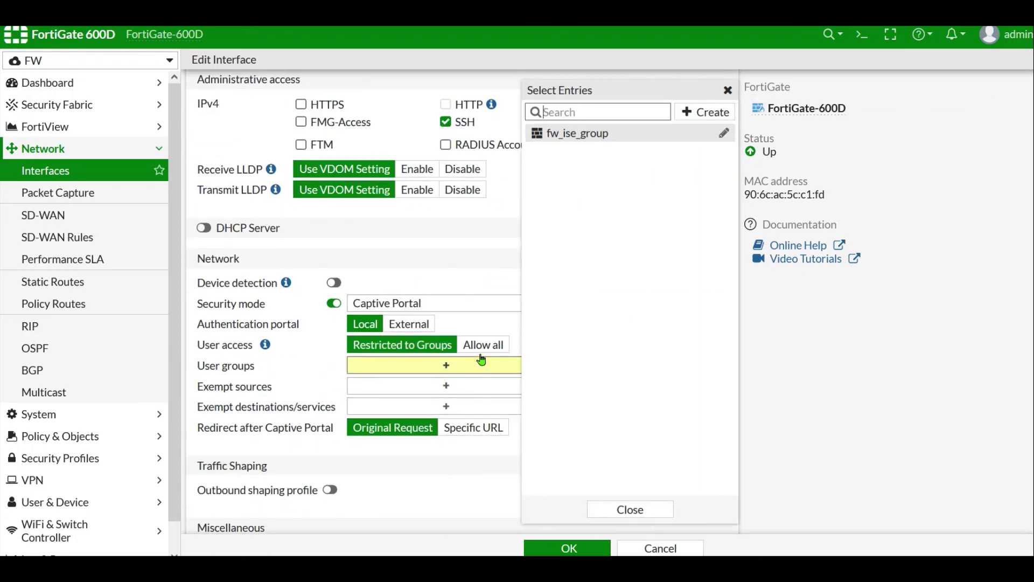
{"action": "left_click", "coordinate": [570, 135]}
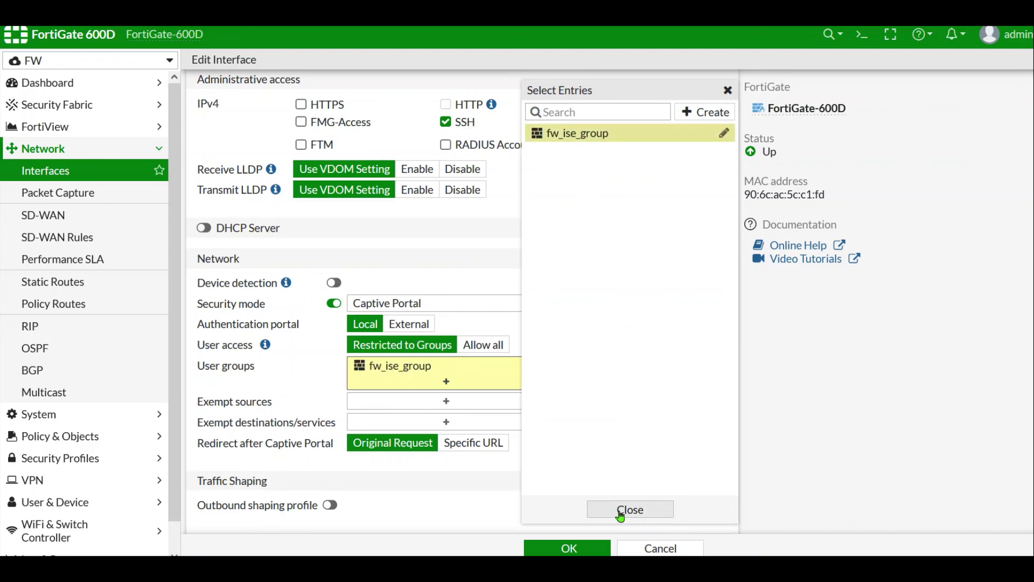
{"action": "mouse_move", "coordinate": [587, 151]}
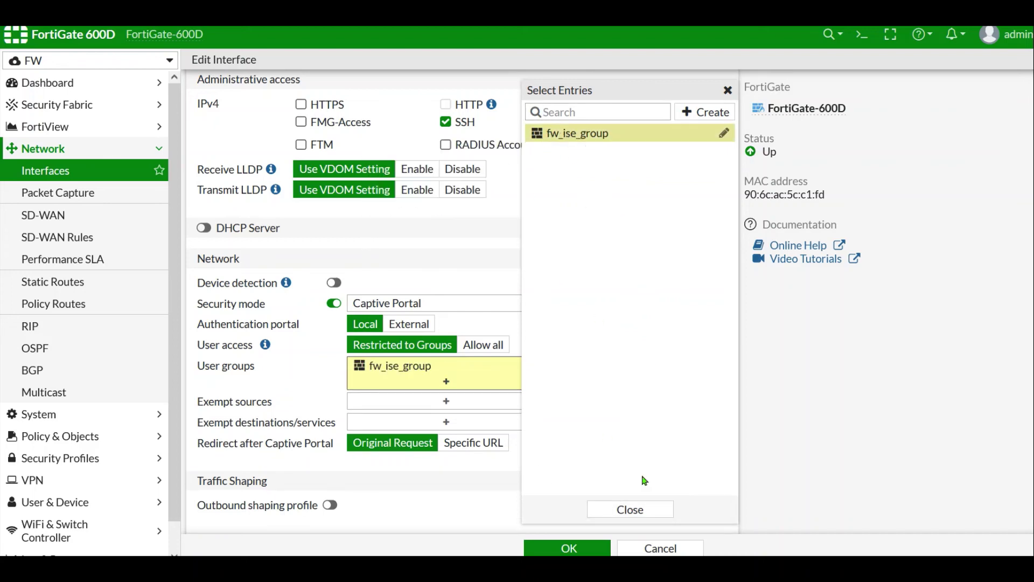
{"action": "left_click", "coordinate": [629, 508]}
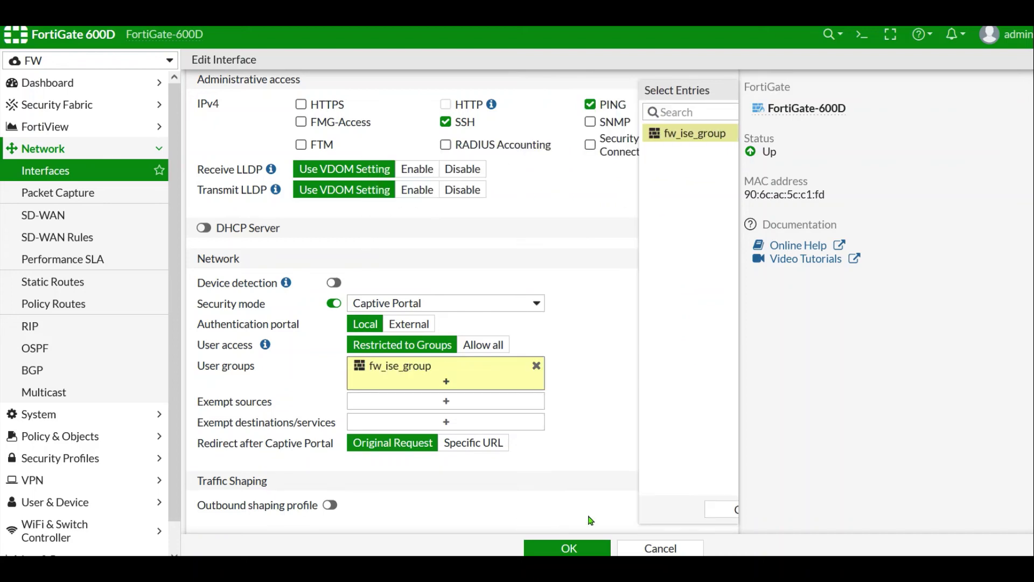
{"action": "left_click", "coordinate": [570, 548]}
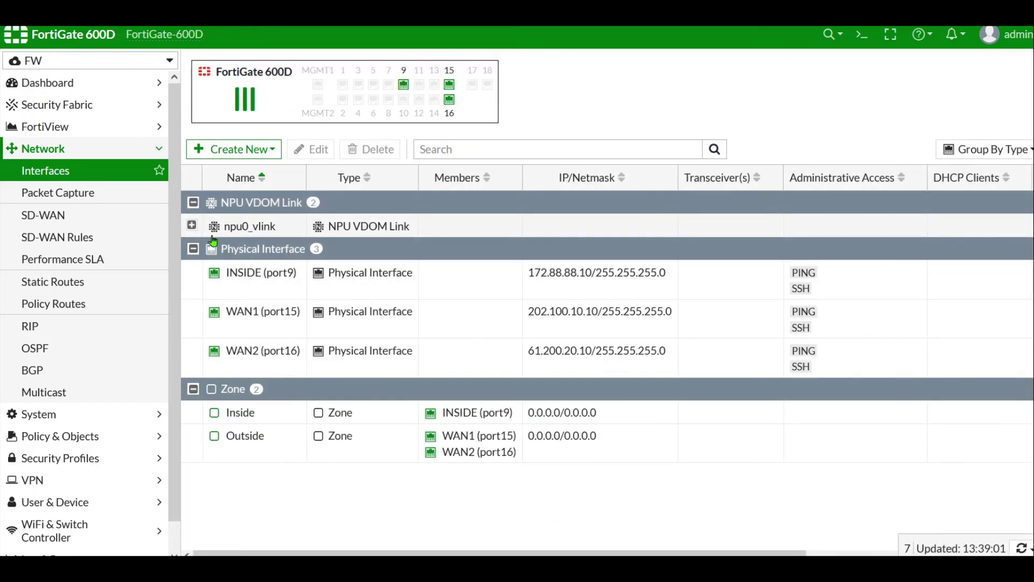
- Open the Allow_Inside_Outside policy from the IPv4 Policy list
{"action": "left_click", "coordinate": [54, 436]}
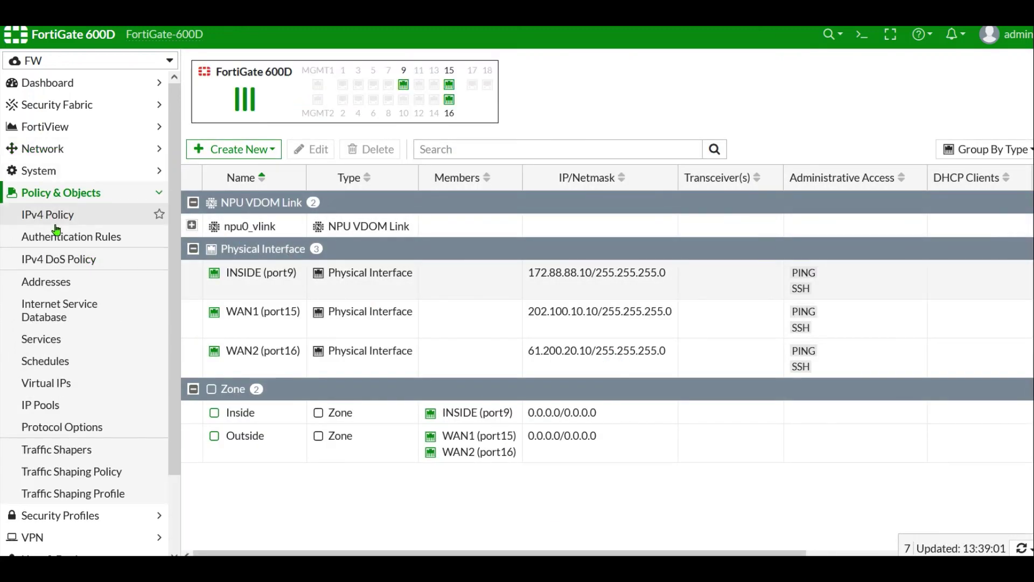
{"action": "left_click", "coordinate": [56, 221]}
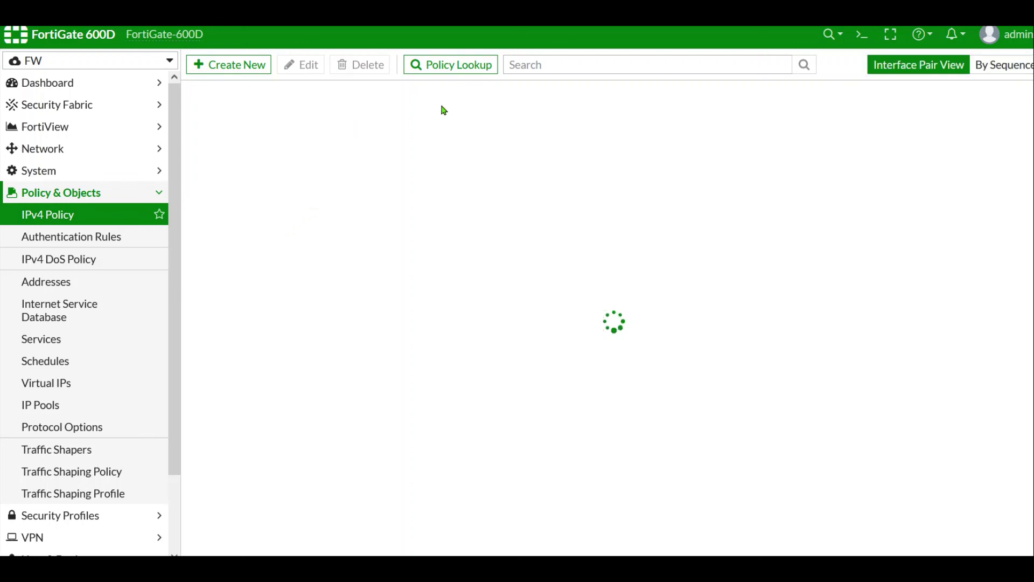
{"action": "double_click", "coordinate": [260, 145]}
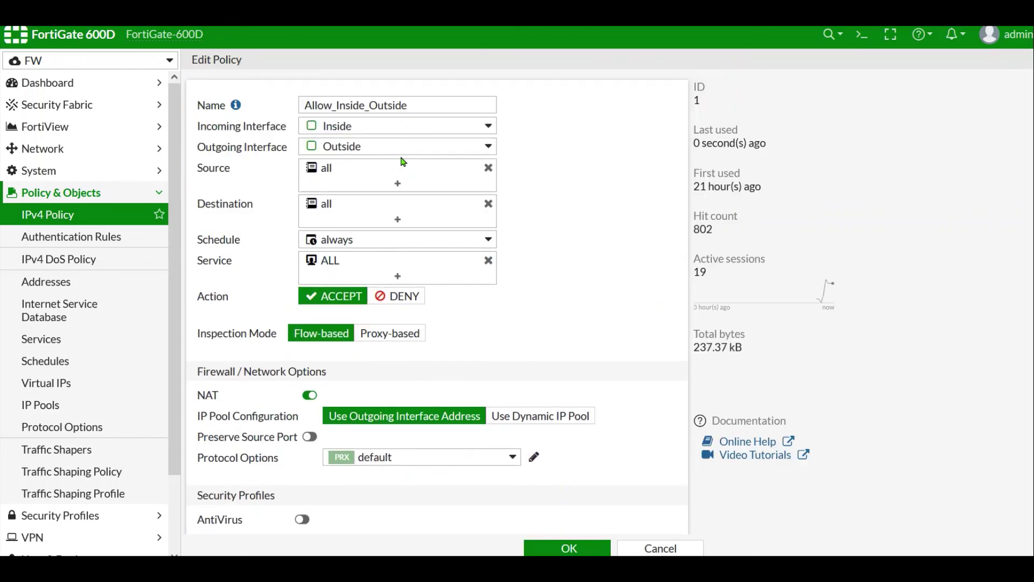
- Add the fw_ise_group user group to the policy source alongside all and save
{"action": "left_click", "coordinate": [398, 184]}
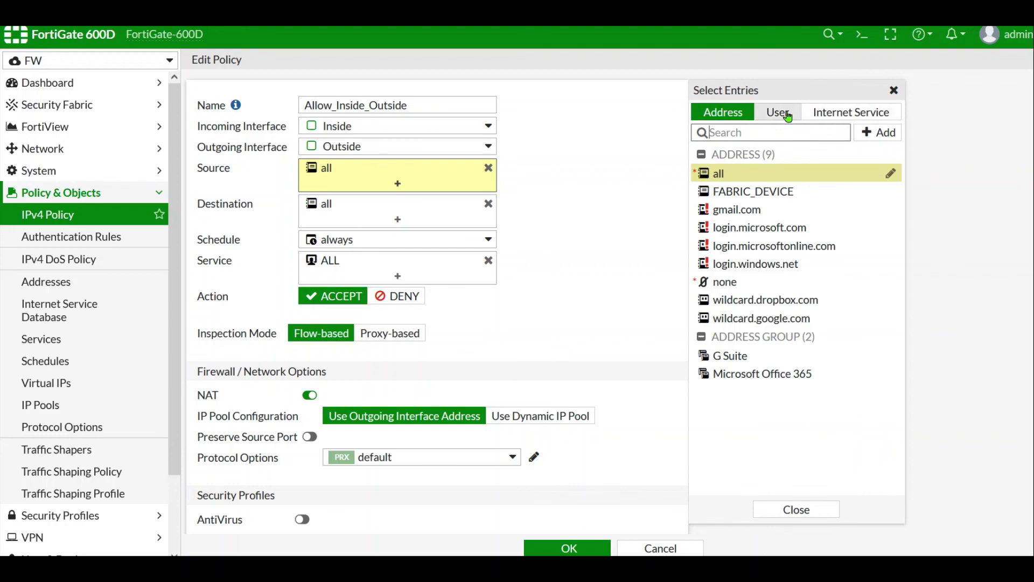
{"action": "left_click", "coordinate": [778, 113]}
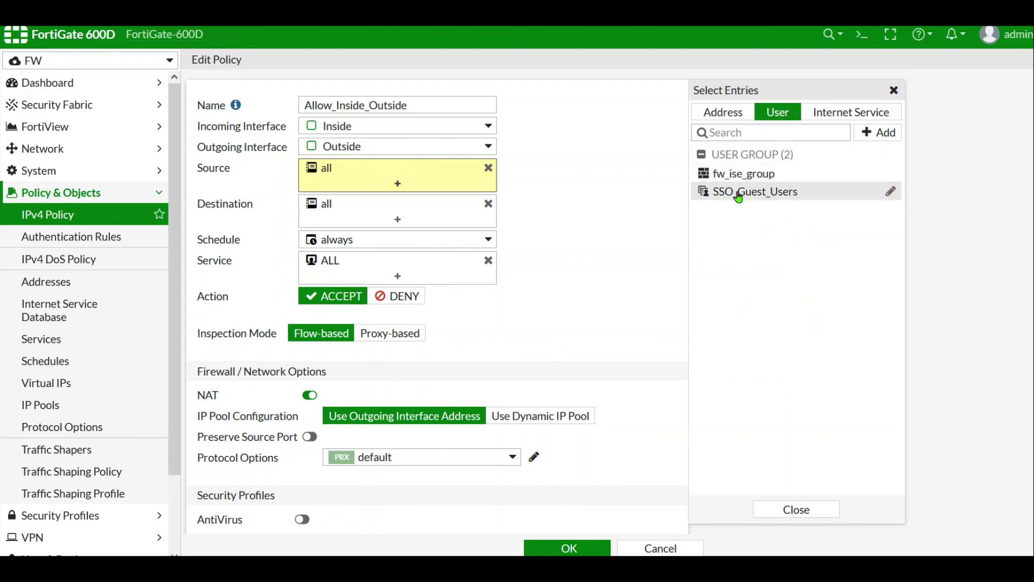
{"action": "left_click_drag", "start_coordinate": [739, 195], "coordinate": [744, 173]}
{"action": "left_click", "coordinate": [744, 173]}
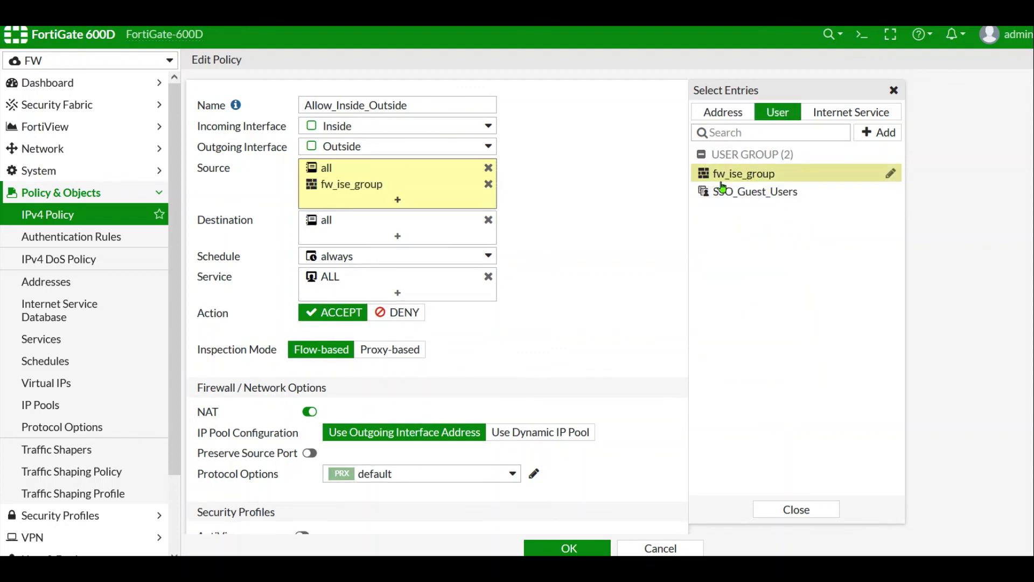
{"action": "left_click", "coordinate": [832, 512]}
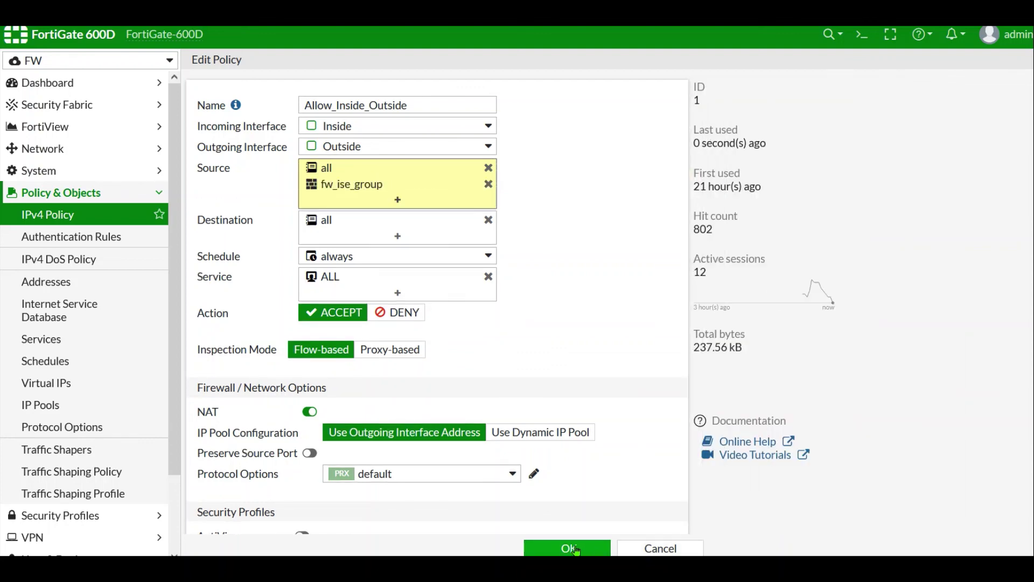
{"action": "left_click", "coordinate": [574, 548]}
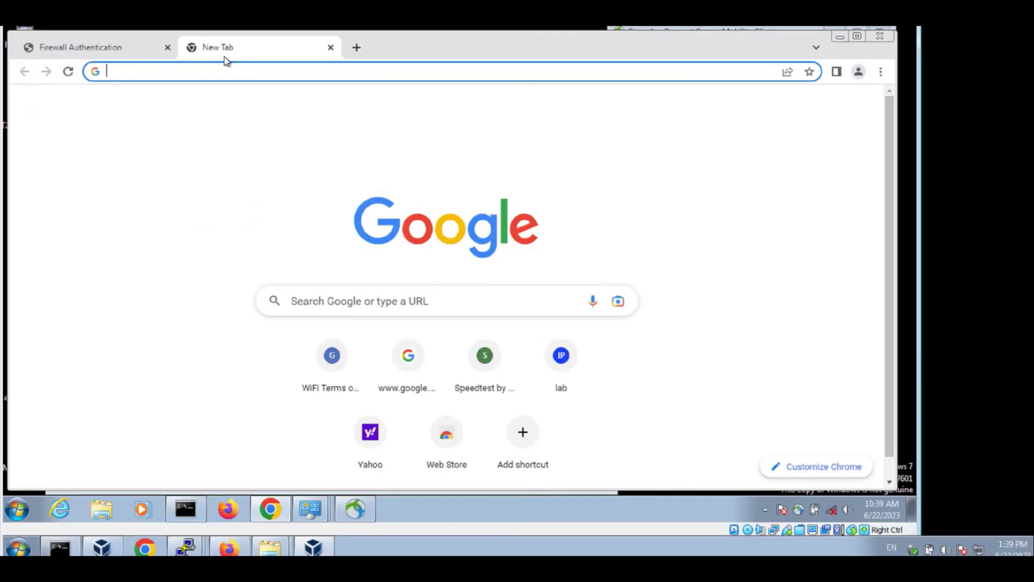
- Browse to www3.clab.com, which redirects to the FortiGate authentication page
{"action": "type", "text": "www"}
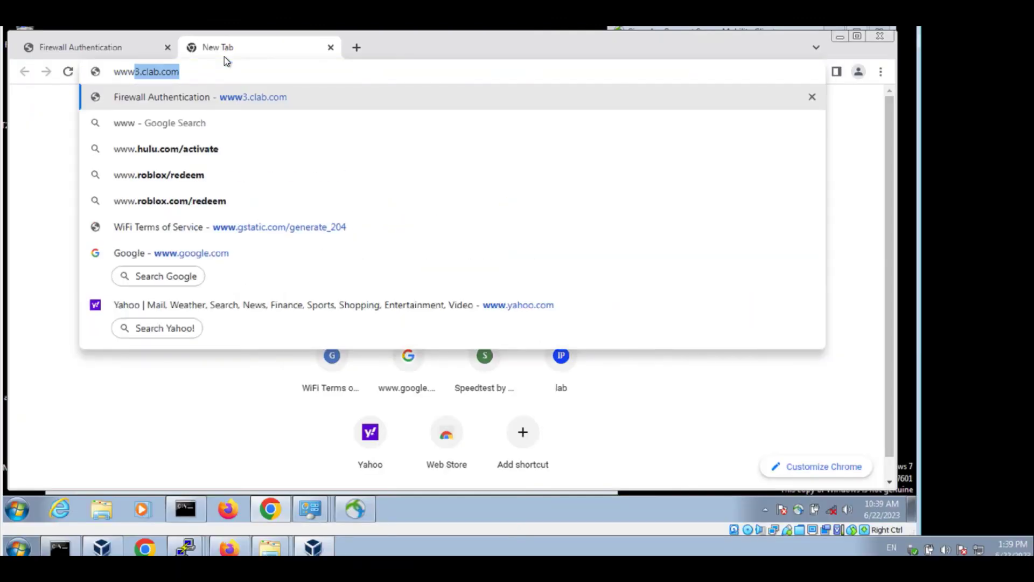
{"action": "key", "text": "Return"}
{"action": "left_click", "coordinate": [437, 319]}
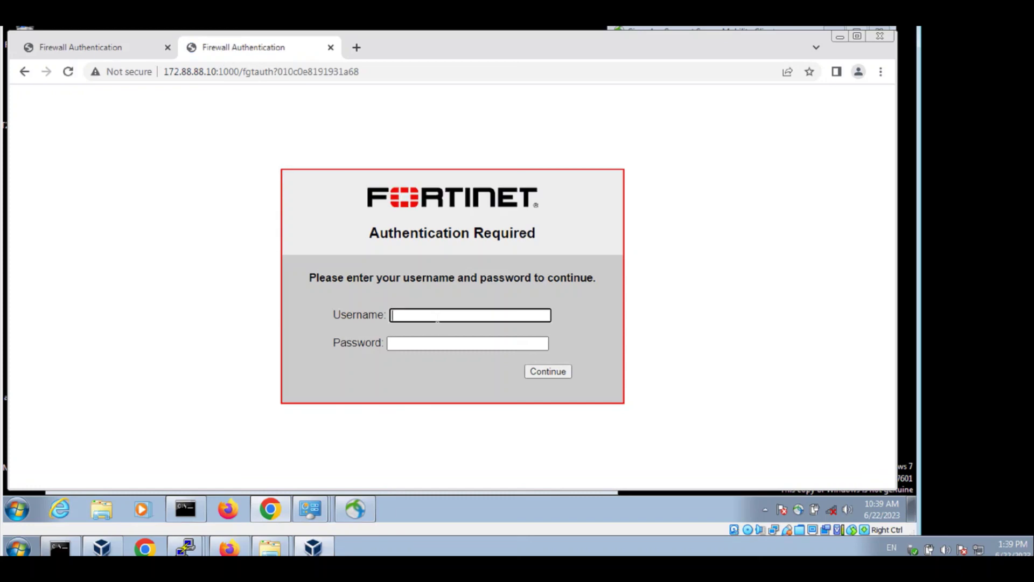
- Sign in with the ISE user's username and password, then dismiss the save-password prompt
{"action": "type", "text": "iseuser"}
{"action": "key", "text": "Tab"}
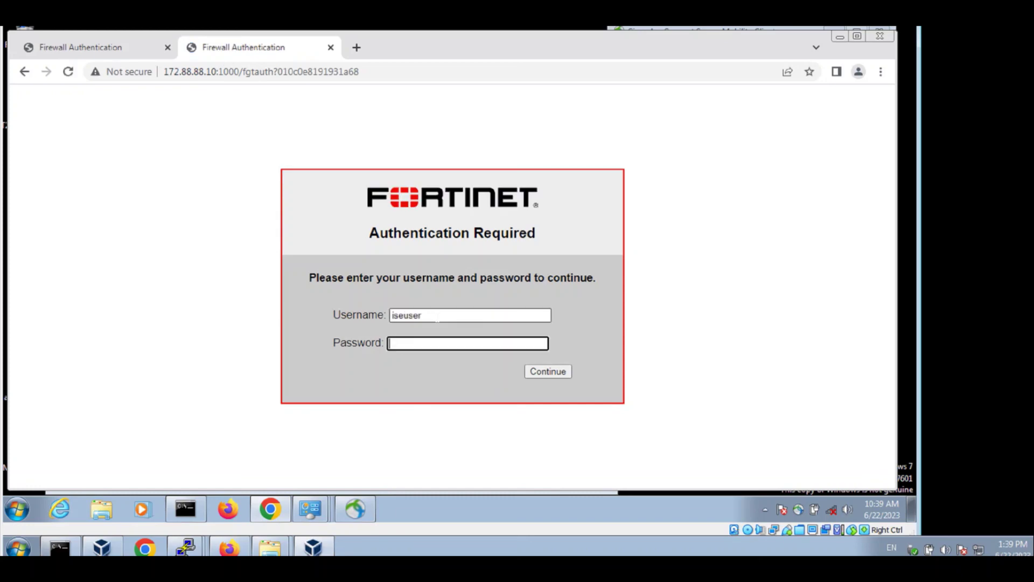
{"action": "type", "text": "123"}
{"action": "key", "text": "Return"}
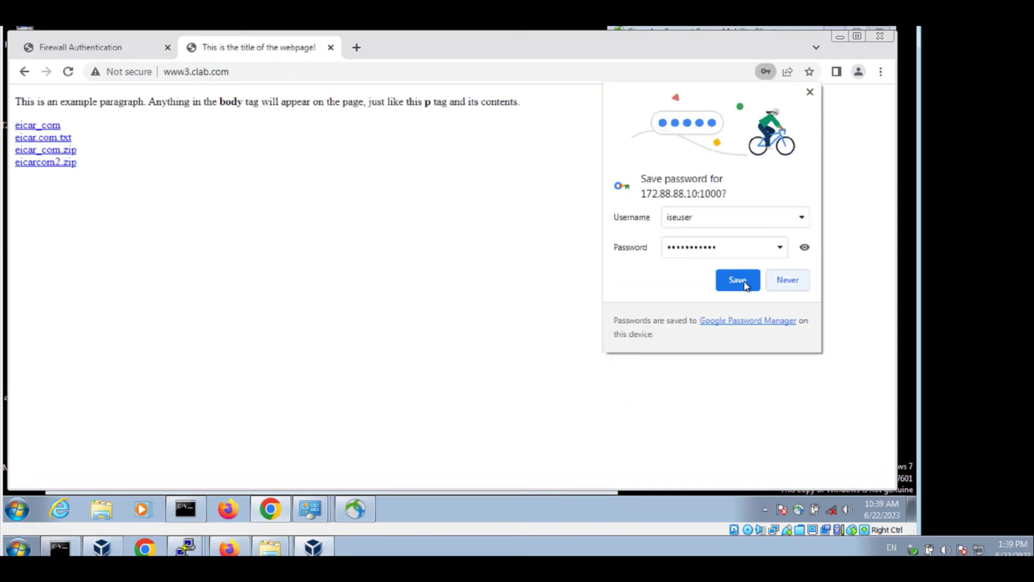
{"action": "left_click", "coordinate": [788, 281]}
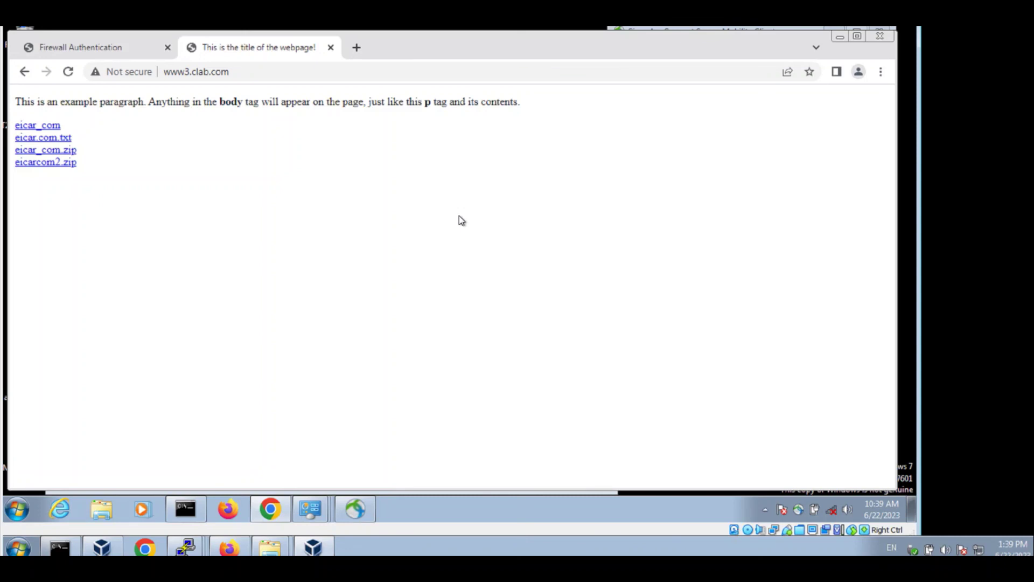
{"action": "key", "text": "alt"}
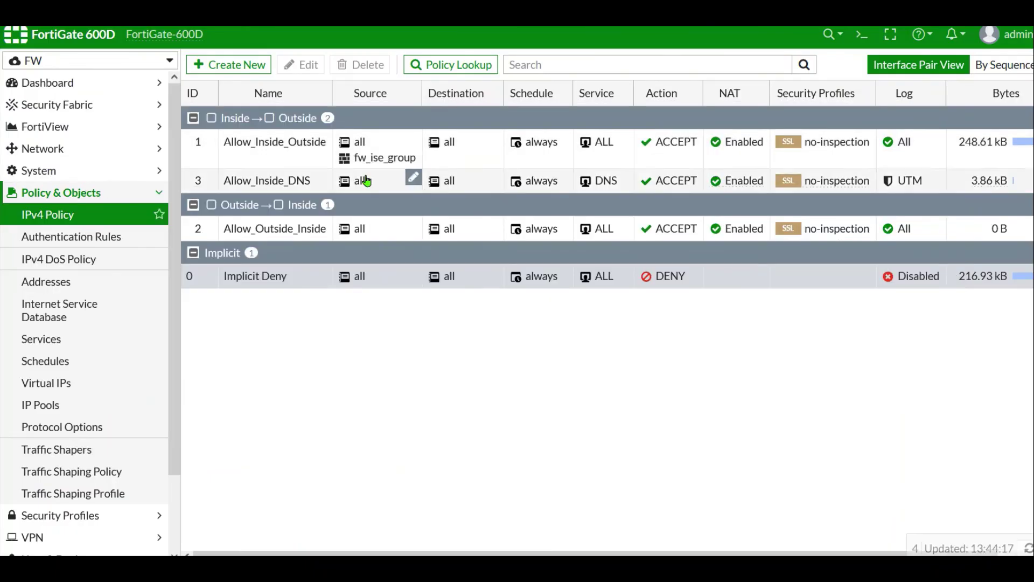
- View the Forward Traffic log and scroll to the ISE user's sessions from 172.88.88.144
{"action": "scroll", "coordinate": [147, 384], "scroll_direction": "down", "scroll_amount": 2}
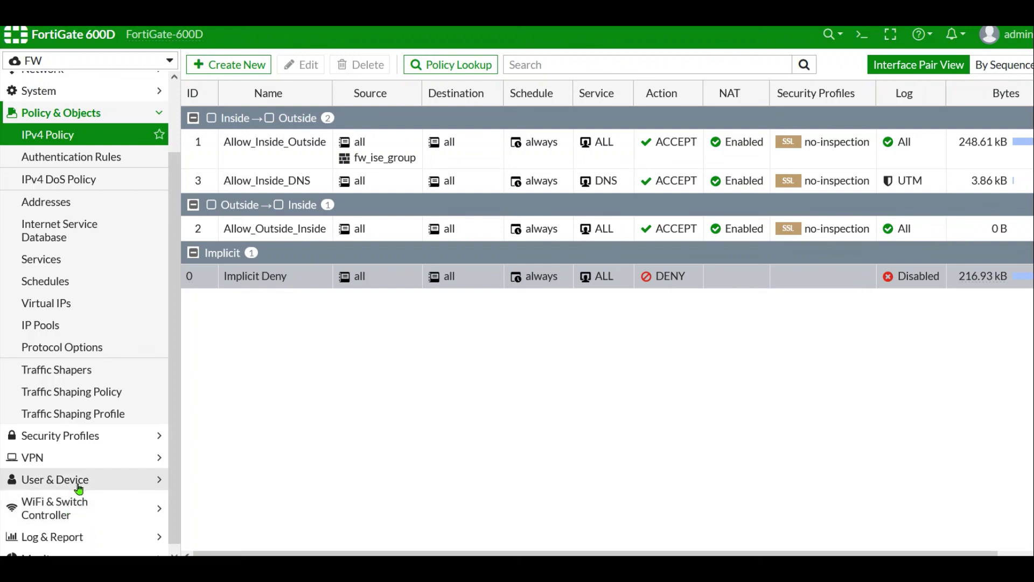
{"action": "left_click", "coordinate": [56, 536]}
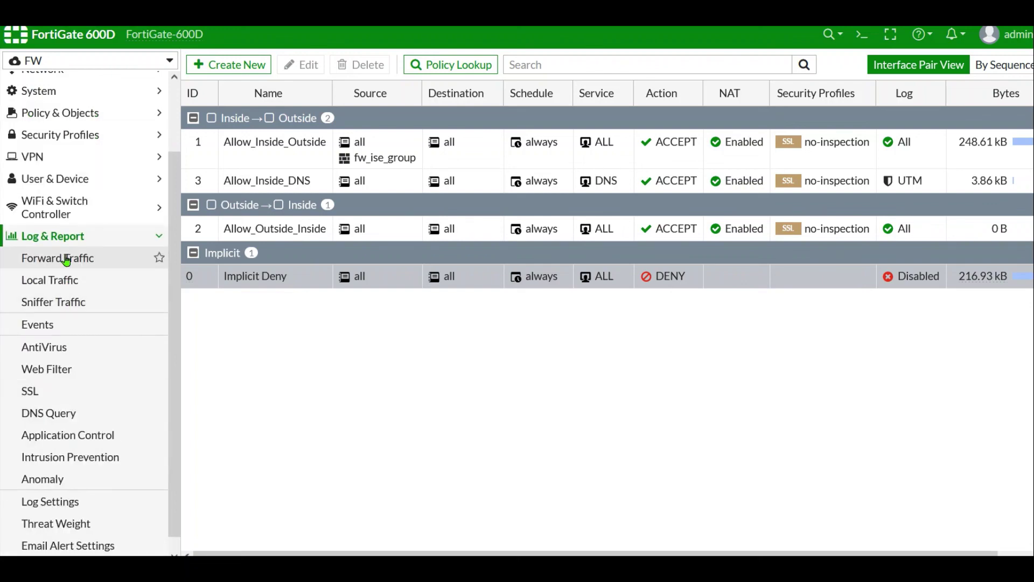
{"action": "left_click", "coordinate": [66, 258]}
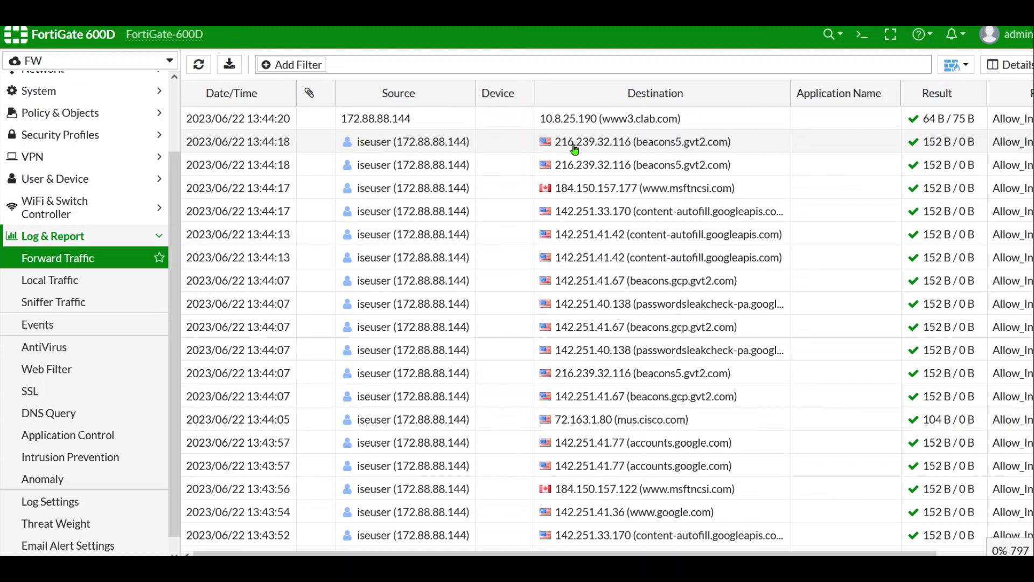
{"action": "scroll", "coordinate": [506, 164], "scroll_direction": "down", "scroll_amount": 2}
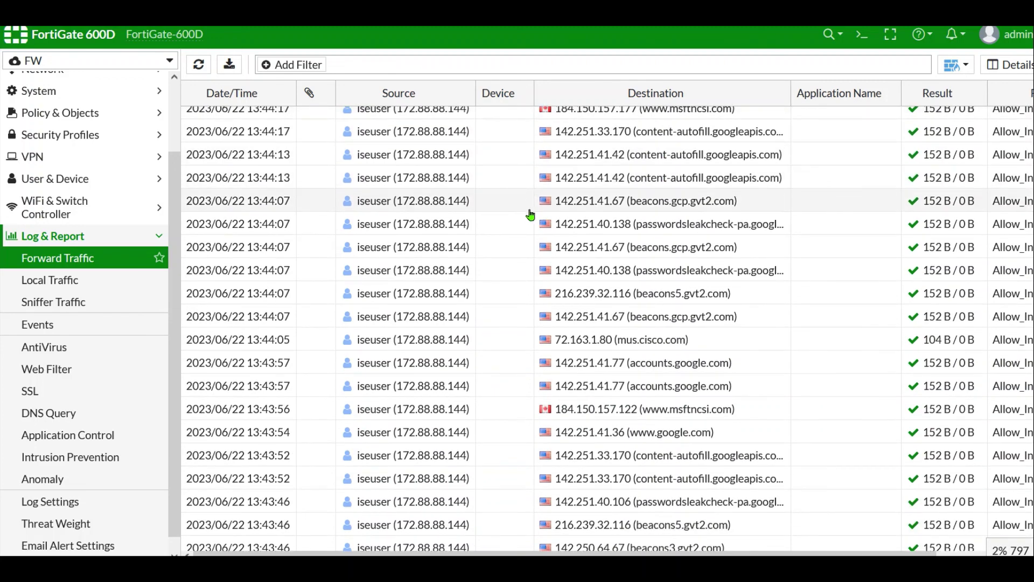